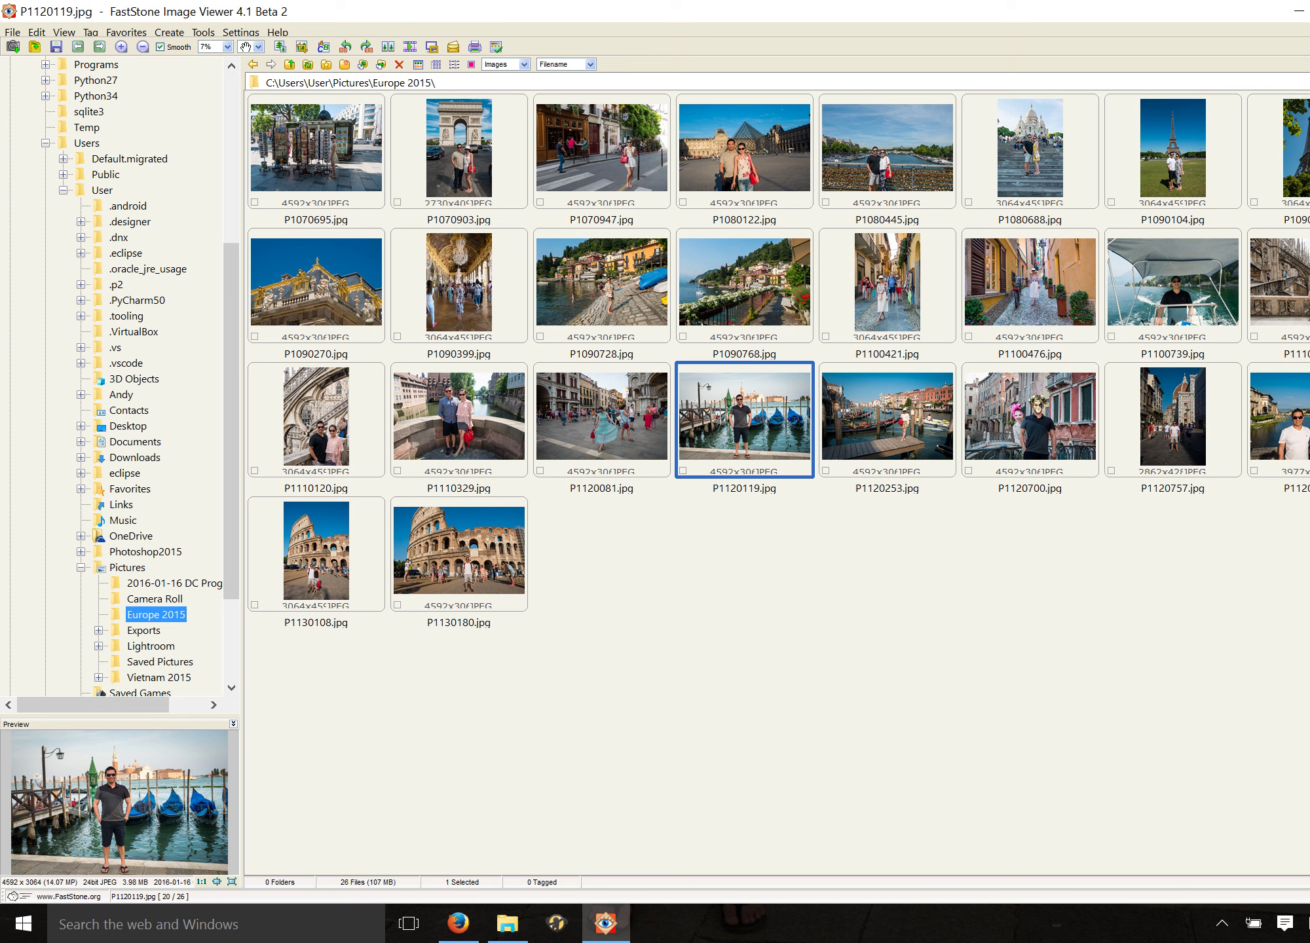
# Batch-rename all 26 photos with the template #### to get 0001.jpg–0026.jpg
pyautogui.hotkey('ctrl', 'a')
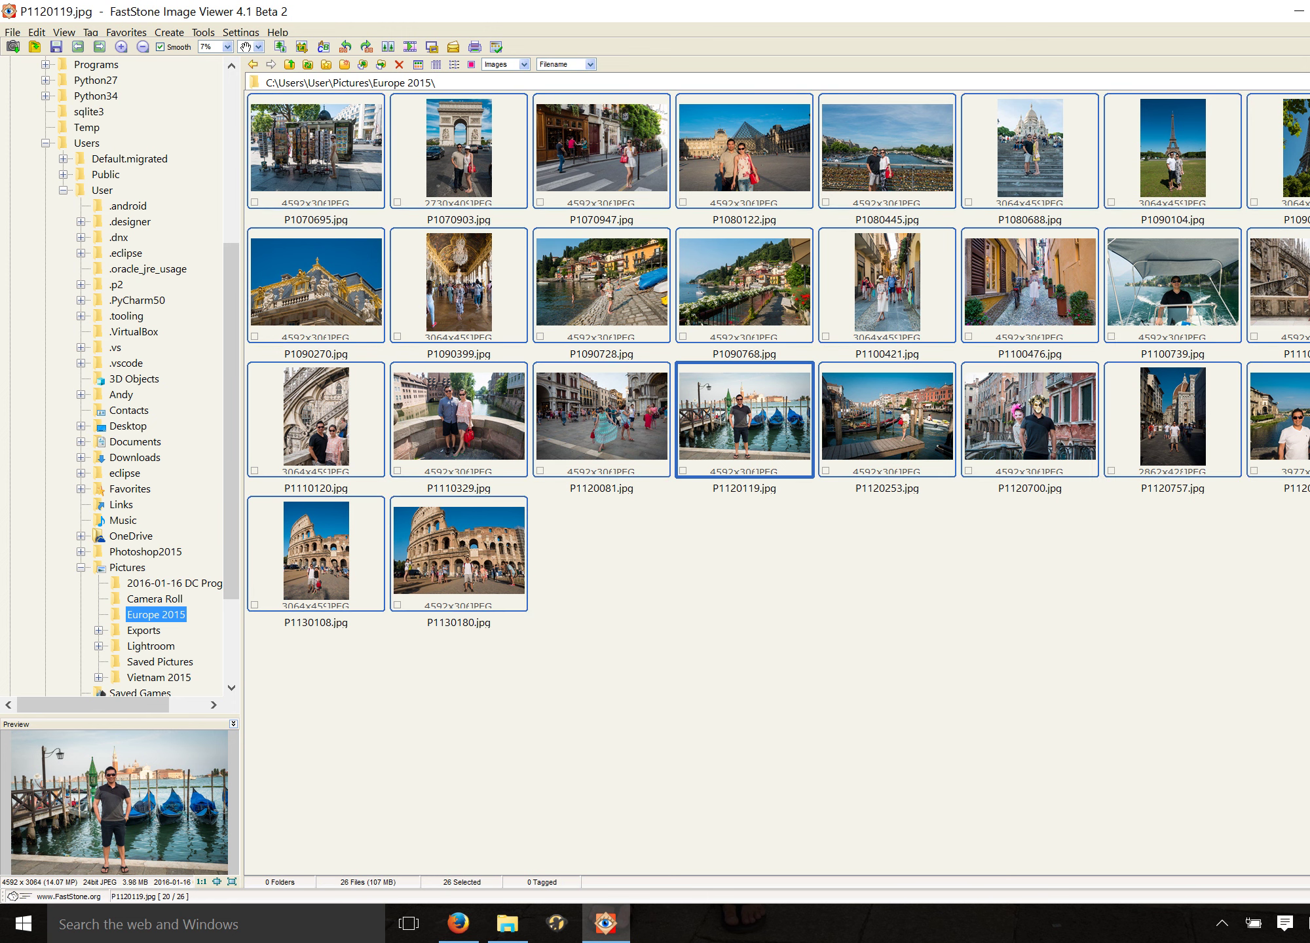
pyautogui.hotkey('ctrl', 'F3')
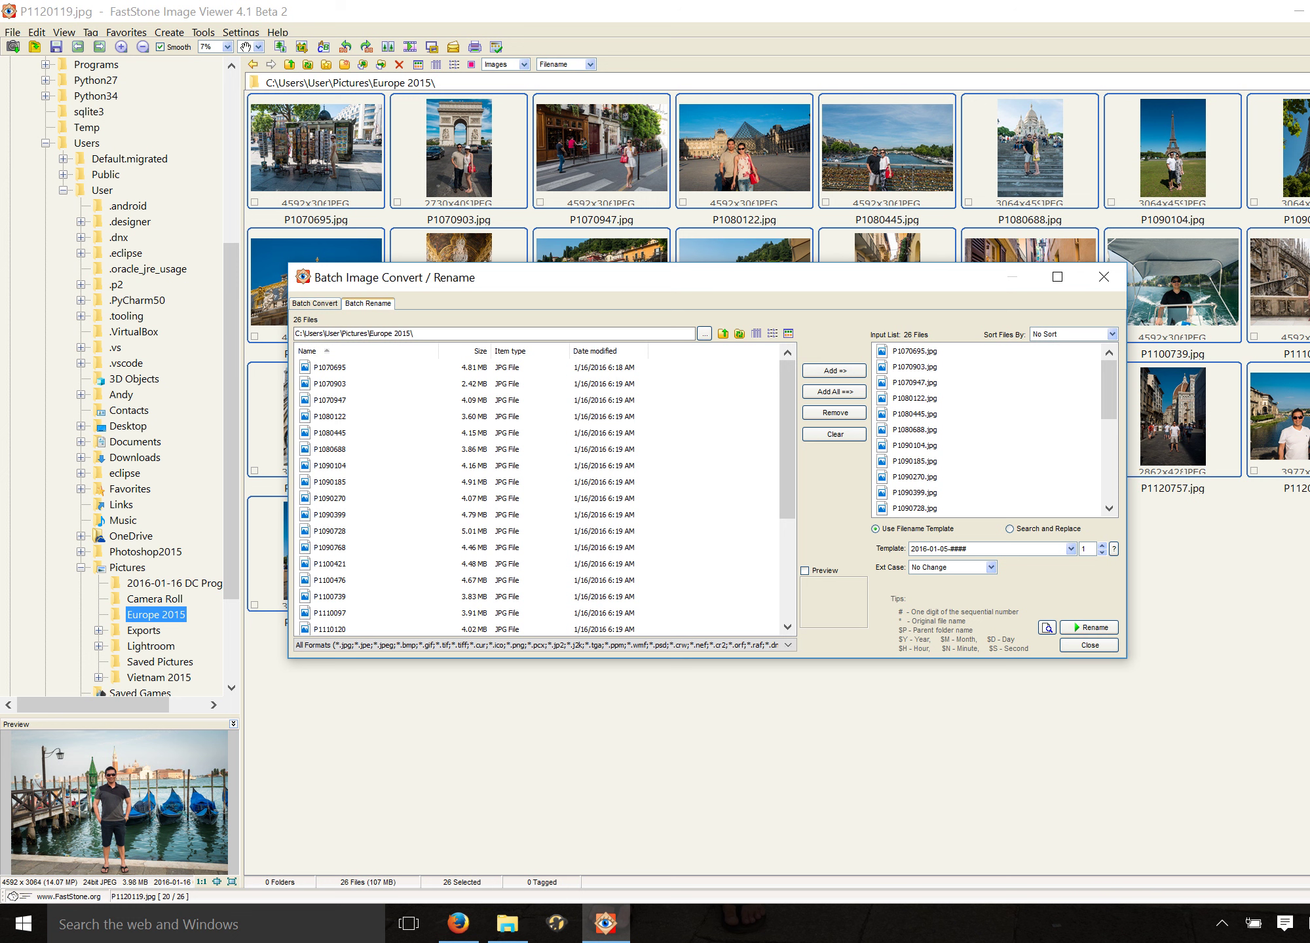
pyautogui.click(937, 549)
pyautogui.write('####')
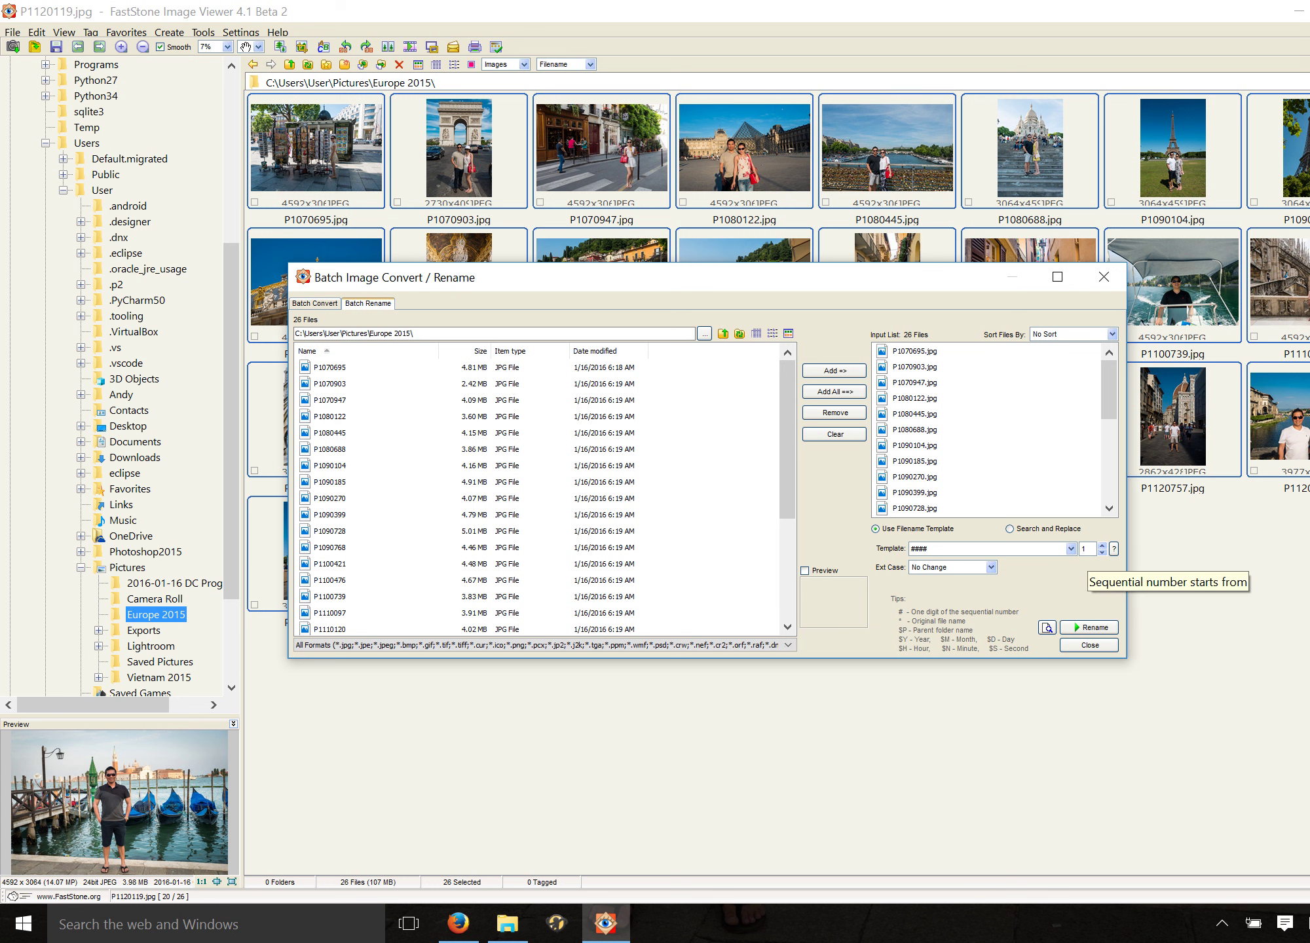
pyautogui.click(1090, 626)
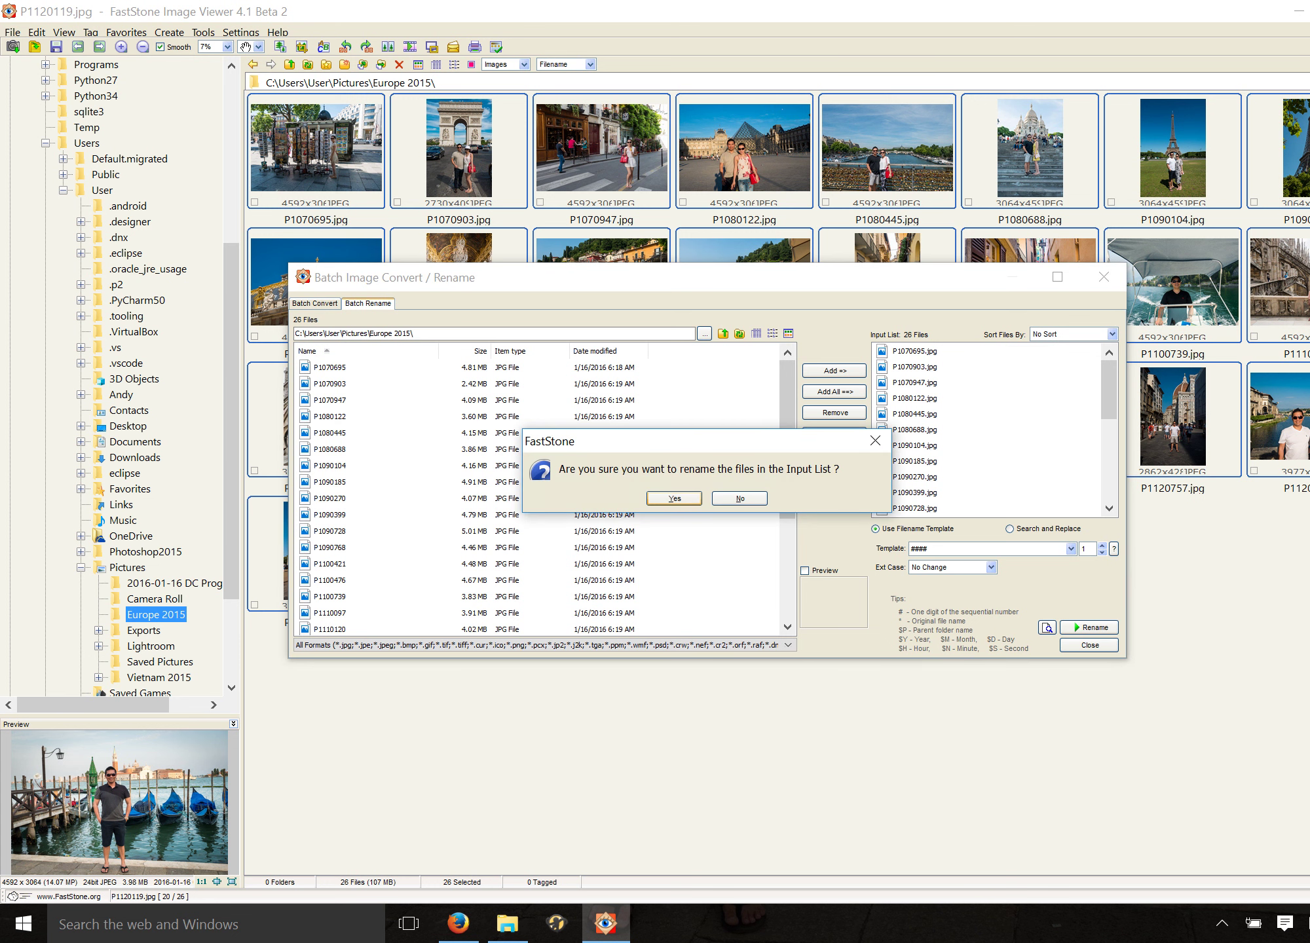
pyautogui.press('Return')
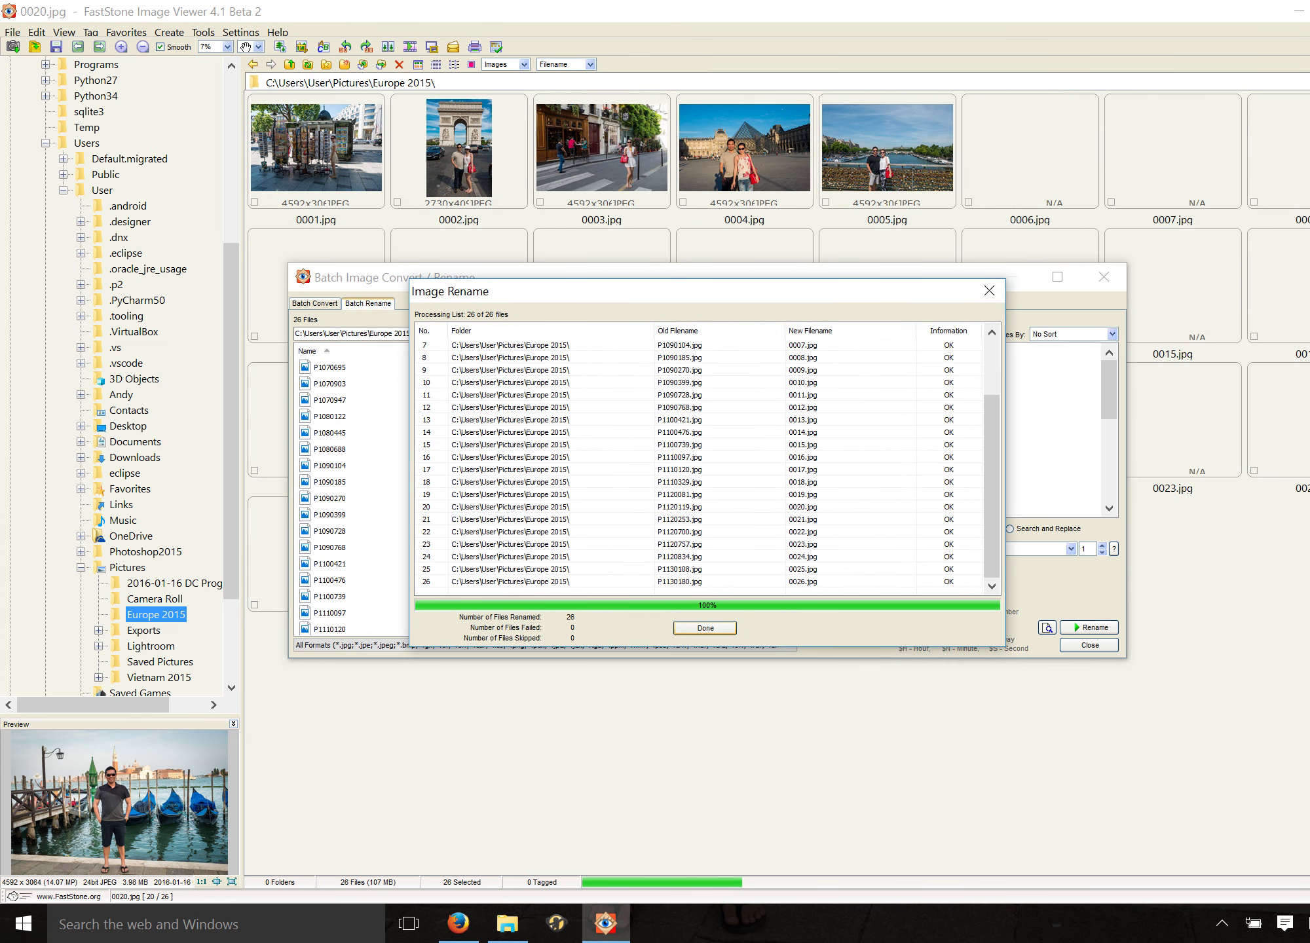
pyautogui.press('Return')
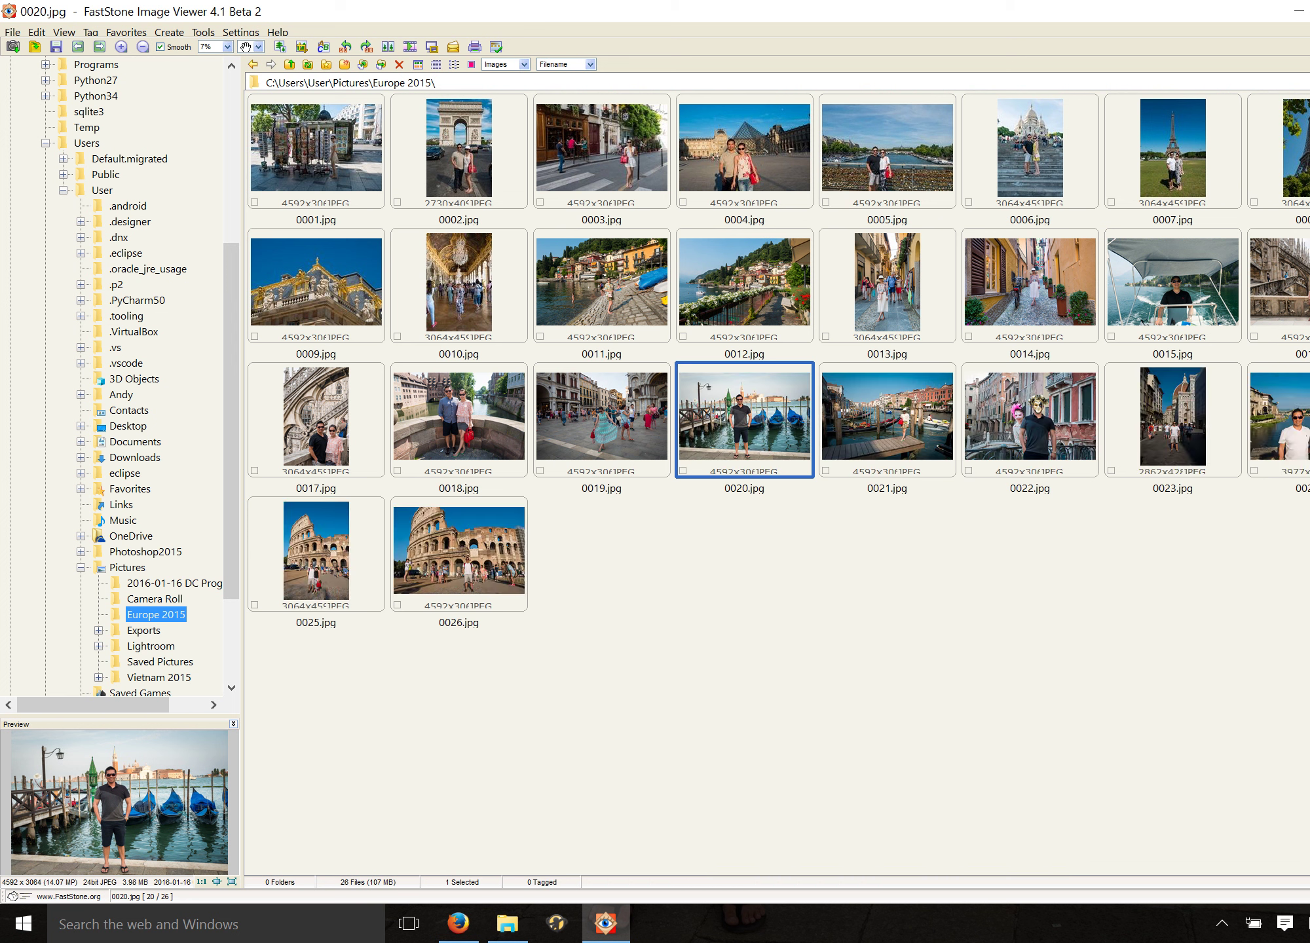
# Select all 26 renamed photos and look through the right-click Tools menu without choosing anything
pyautogui.click(459, 550)
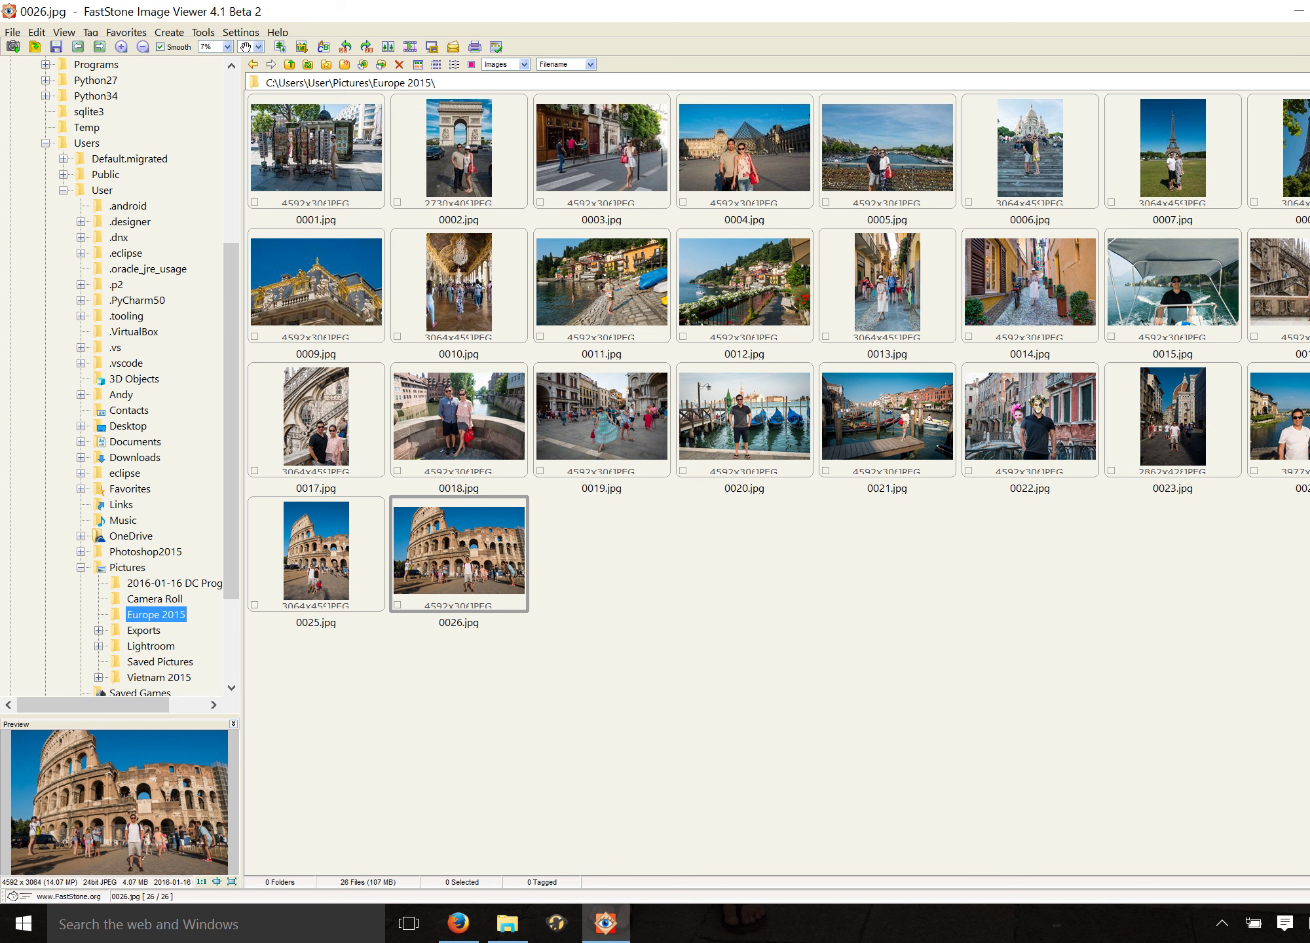
pyautogui.hotkey('ctrl', 'a')
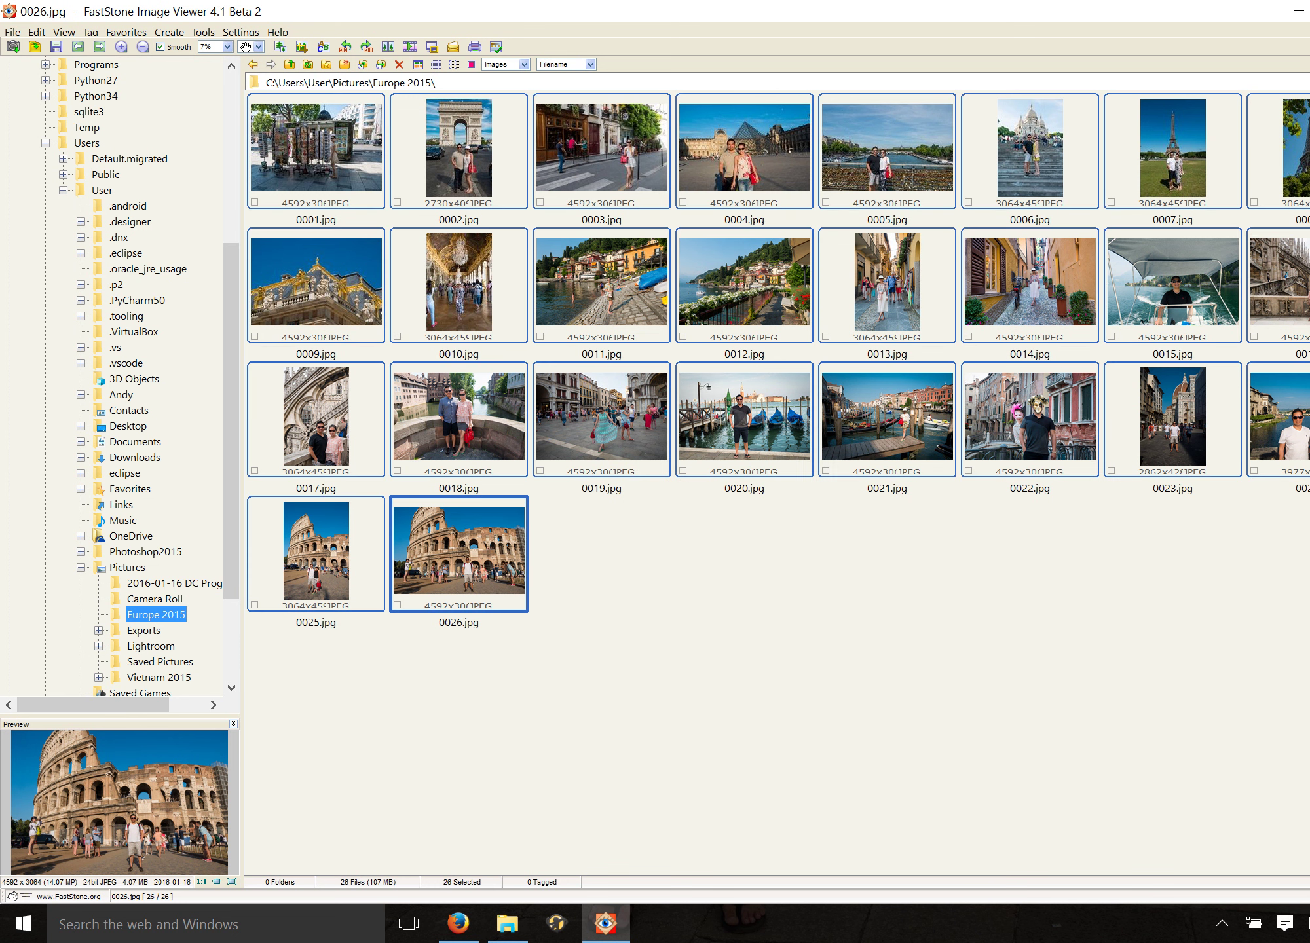
pyautogui.rightClick(454, 552)
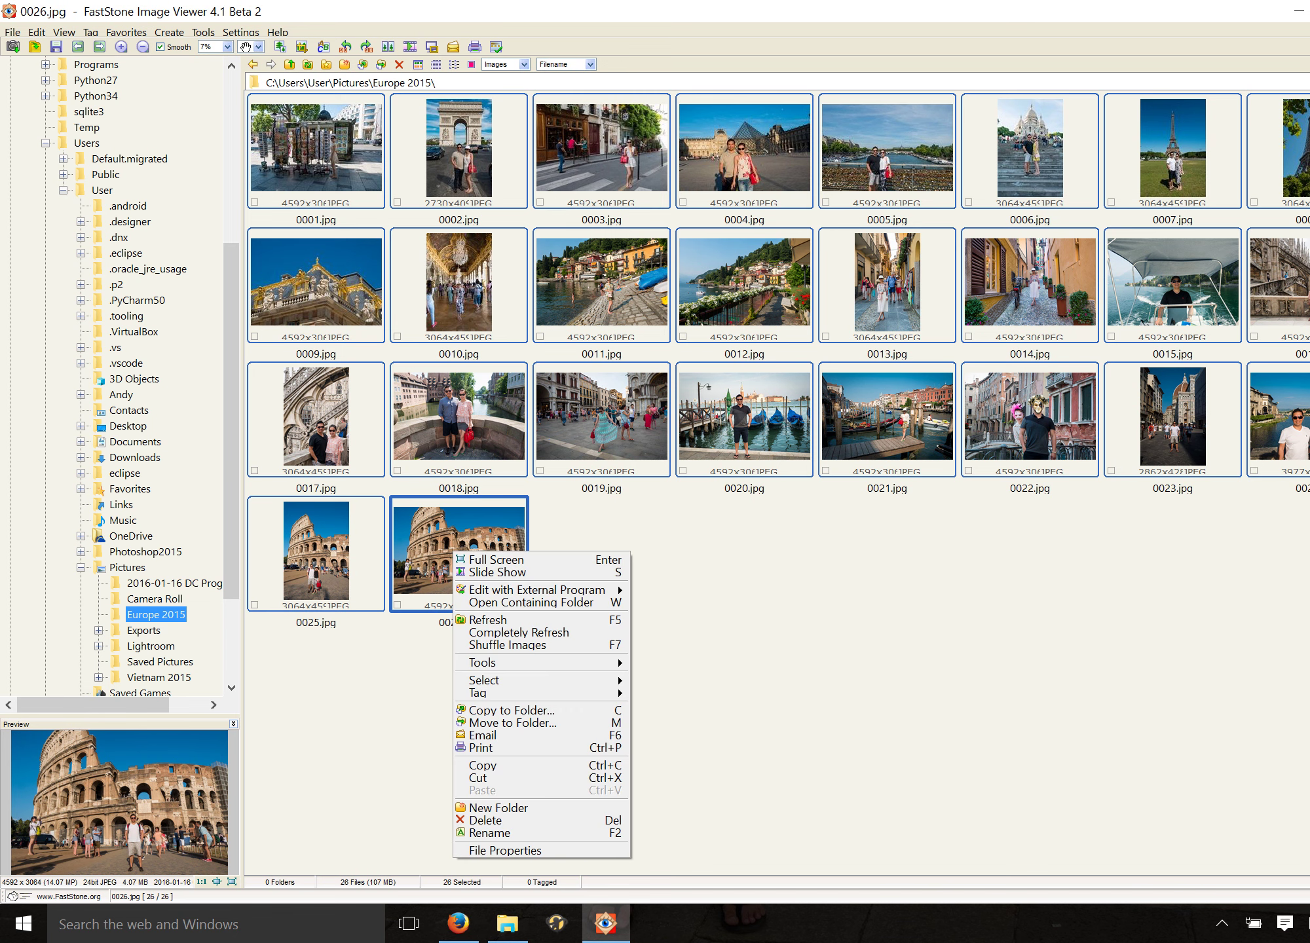
pyautogui.moveTo(497, 662)
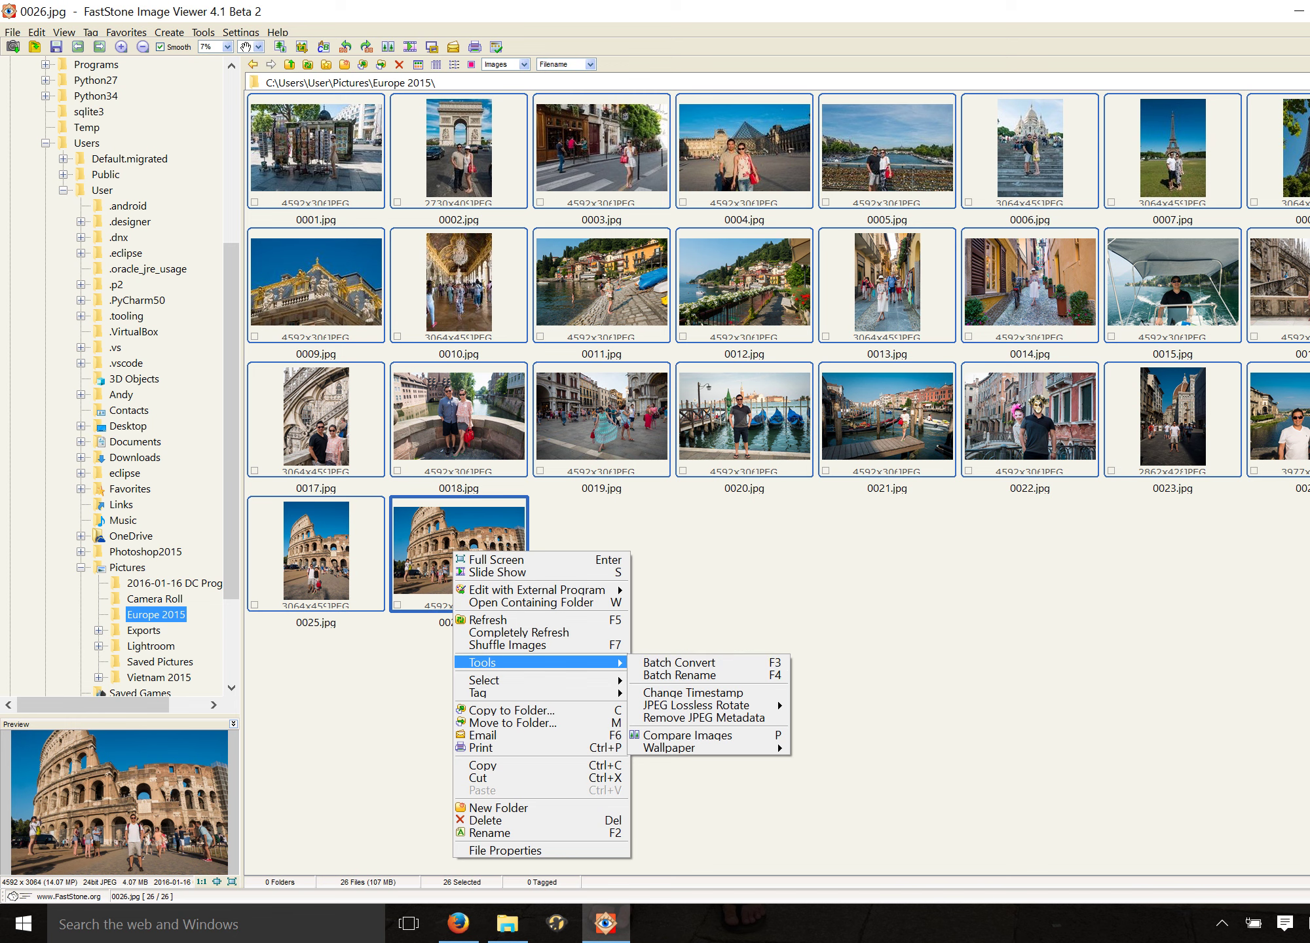
pyautogui.press('Escape')
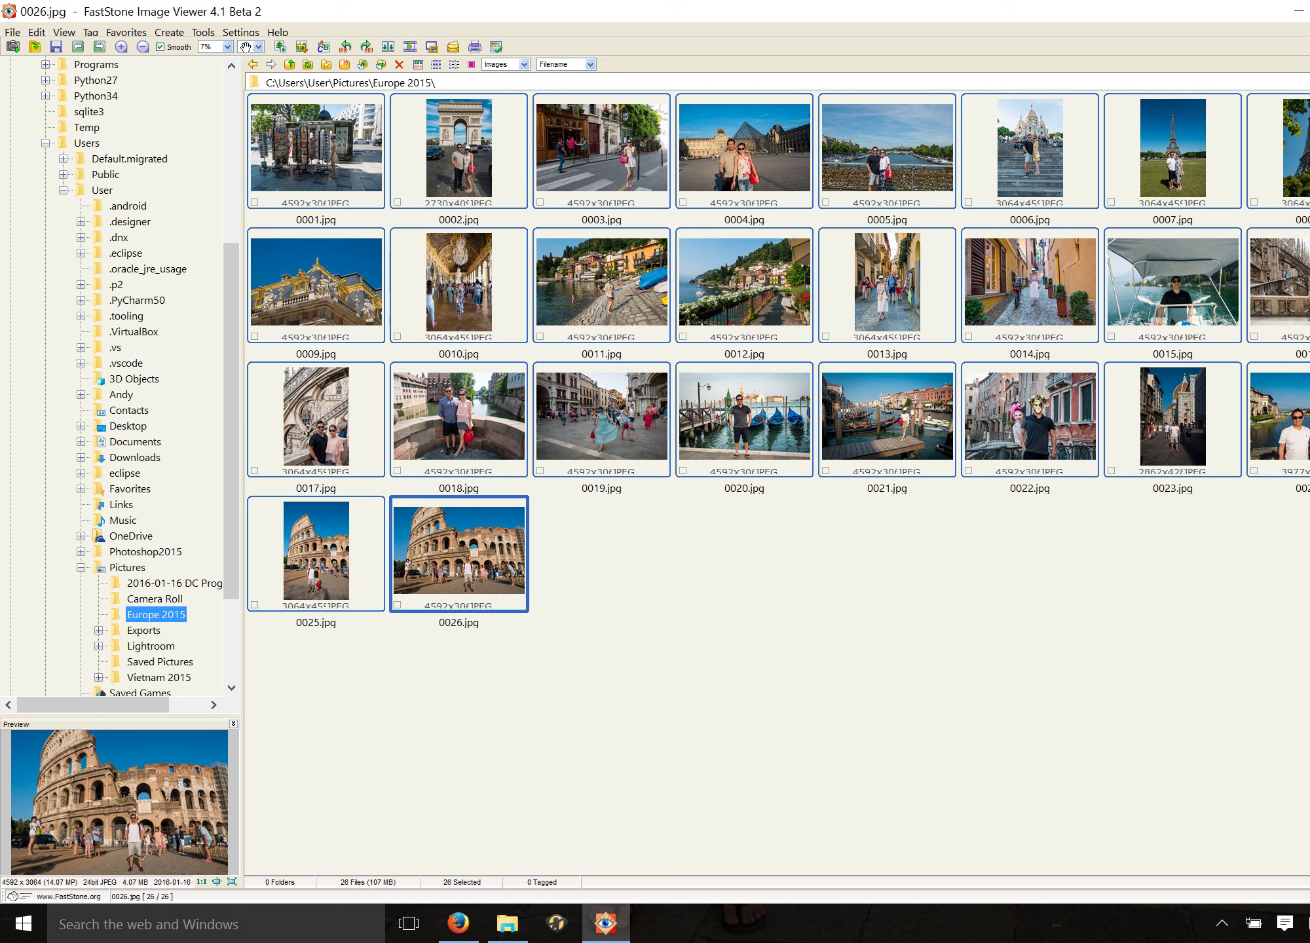
# Open Batch Convert for the 26 photos with Use Advanced Options left enabled
pyautogui.press('F3')
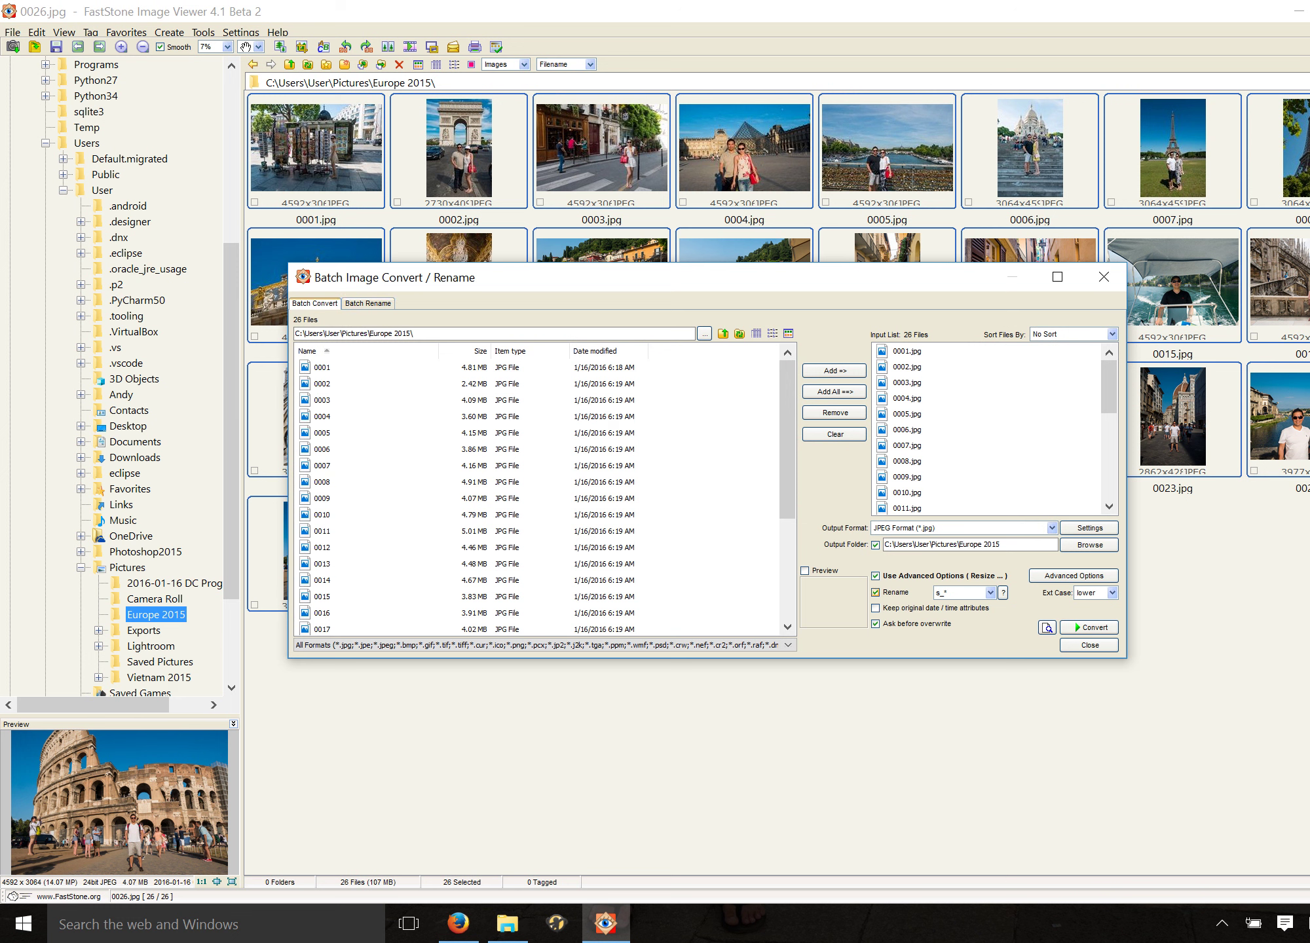
pyautogui.click(875, 576)
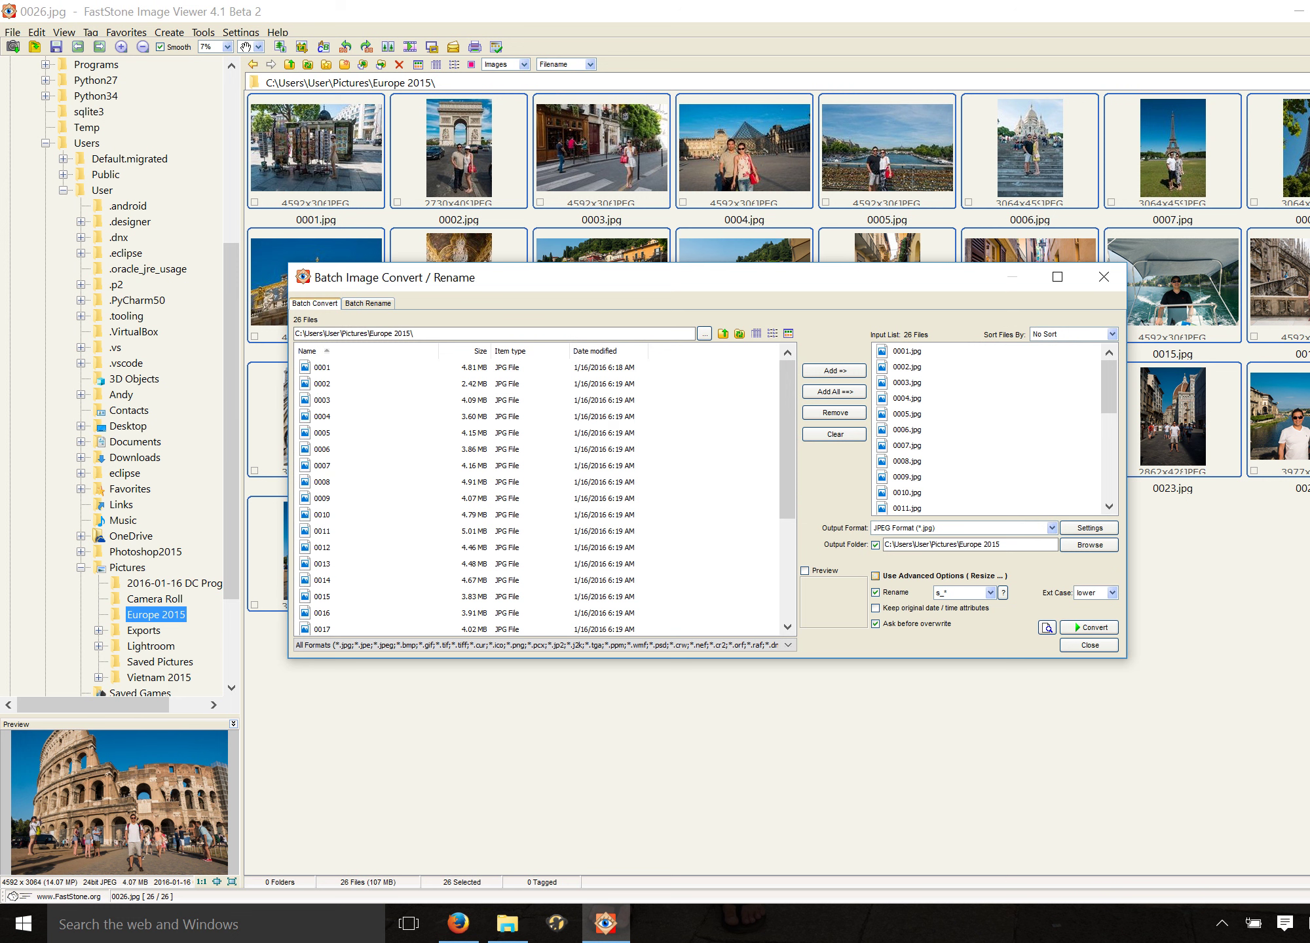
pyautogui.click(875, 576)
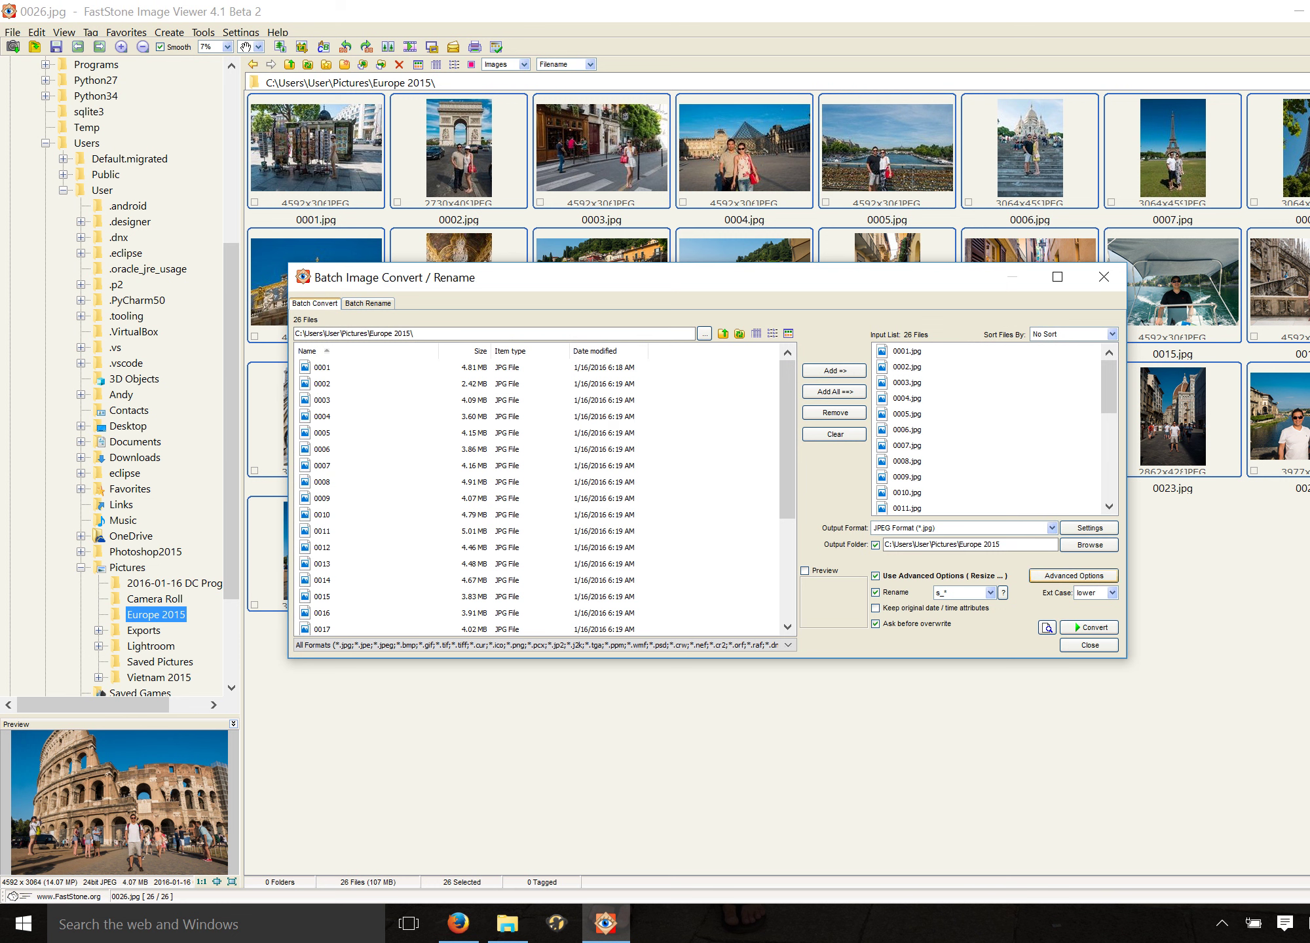
# In Advanced Options, try the Resize settings and standard sizes, then leave resizing turned off
pyautogui.click(1074, 575)
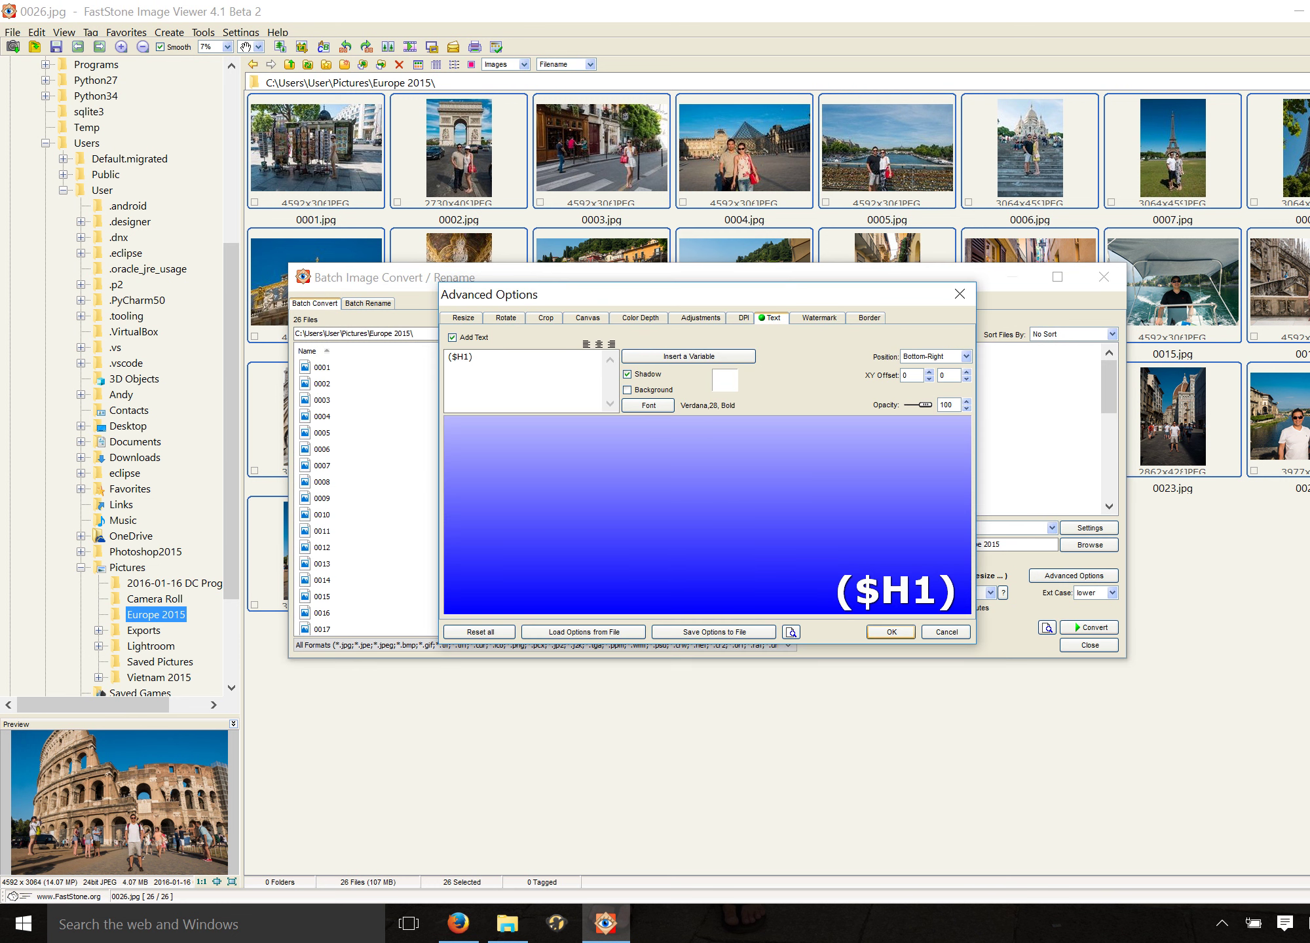
pyautogui.click(463, 317)
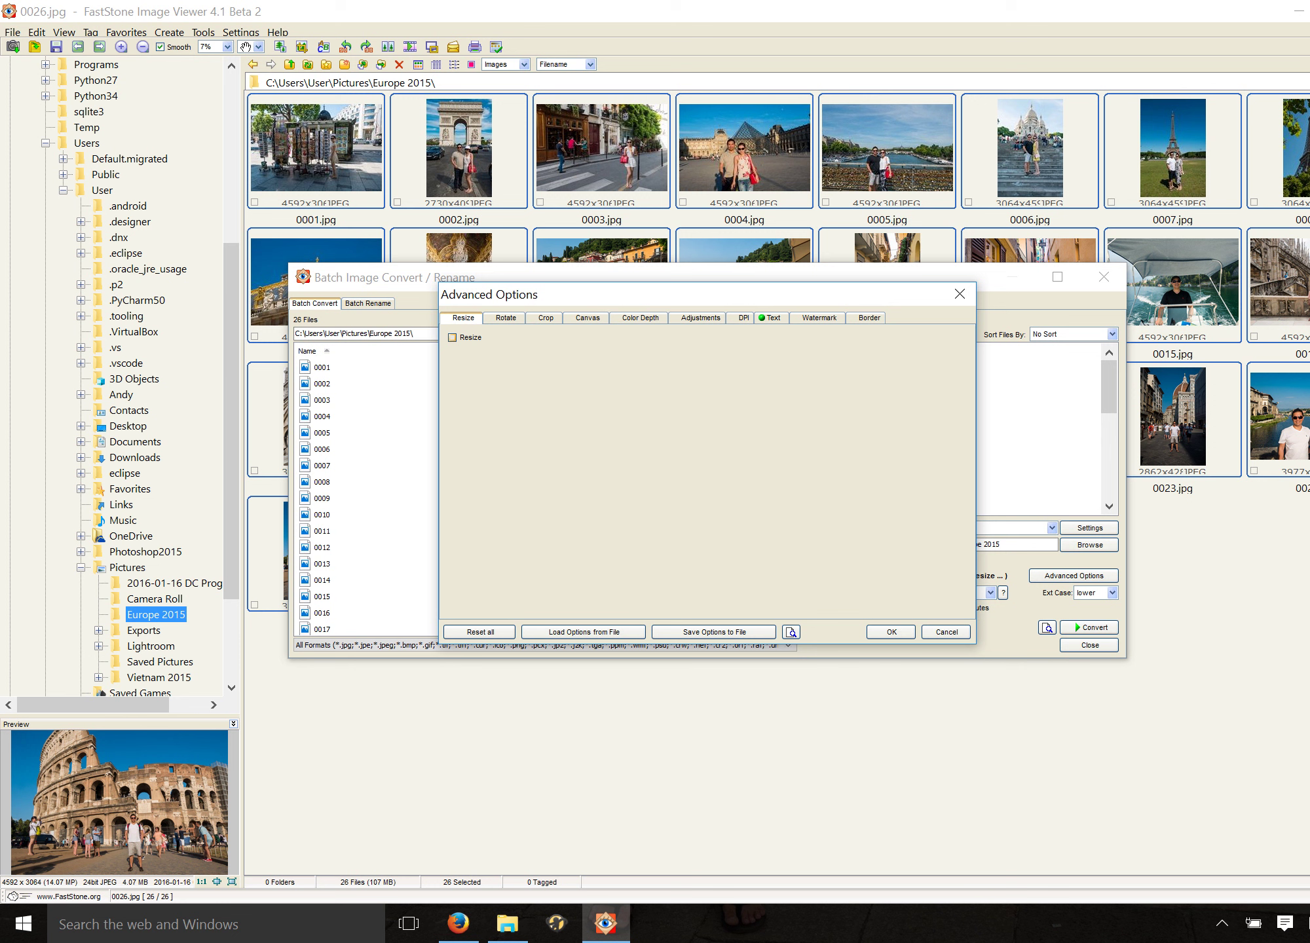
pyautogui.click(452, 337)
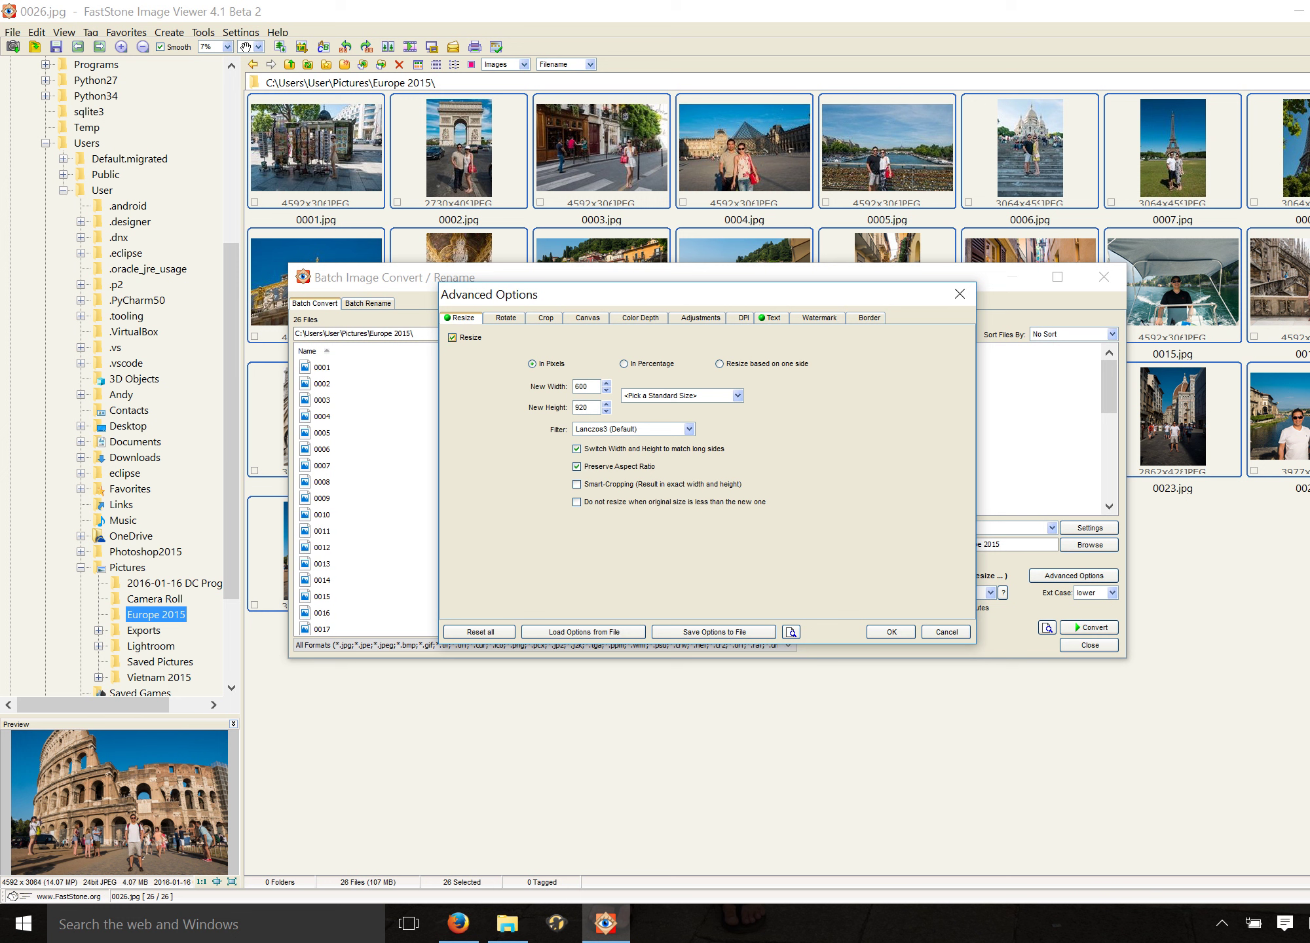
pyautogui.click(681, 396)
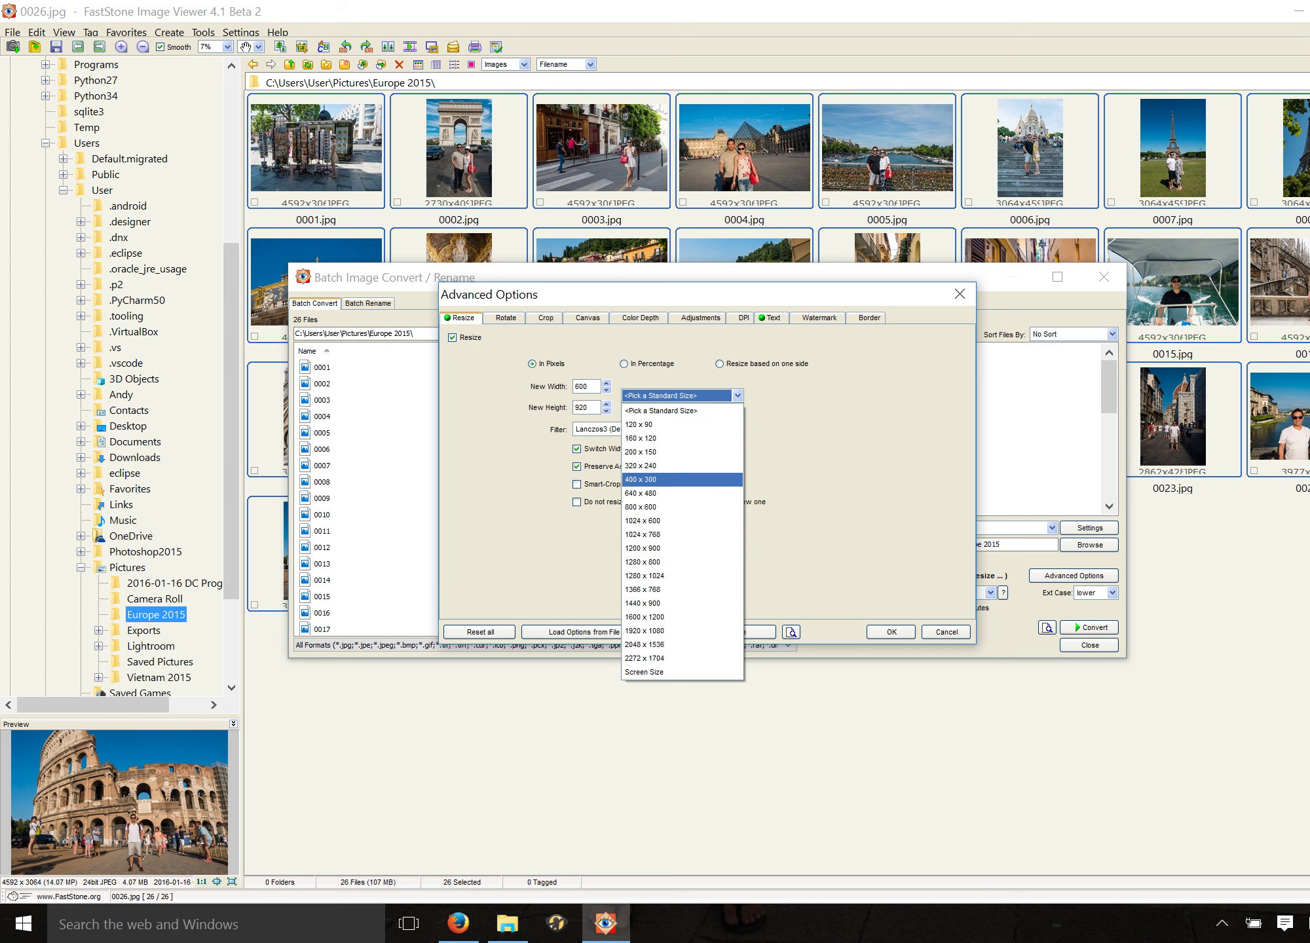
pyautogui.press('Escape')
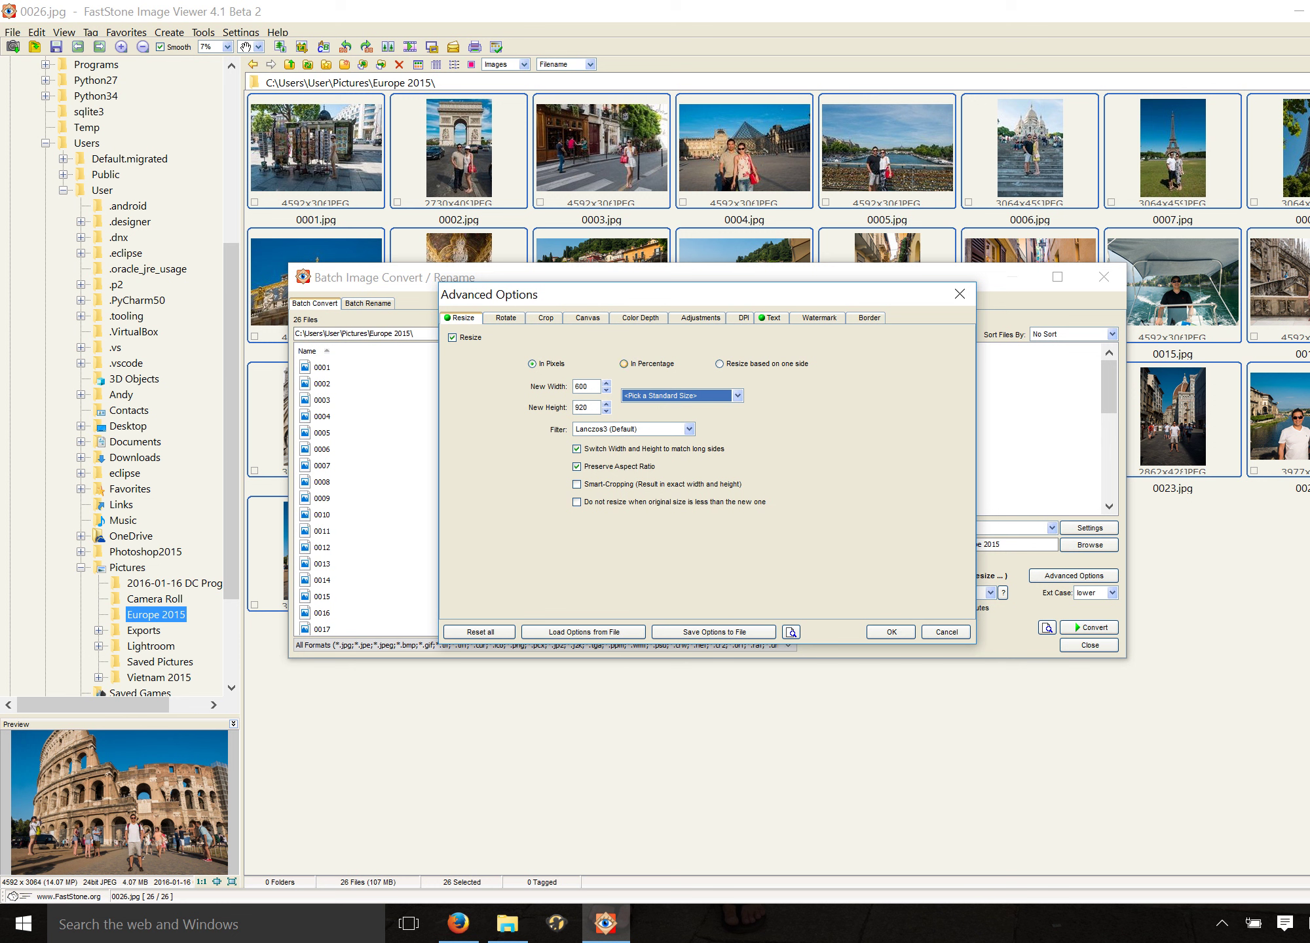
pyautogui.click(452, 338)
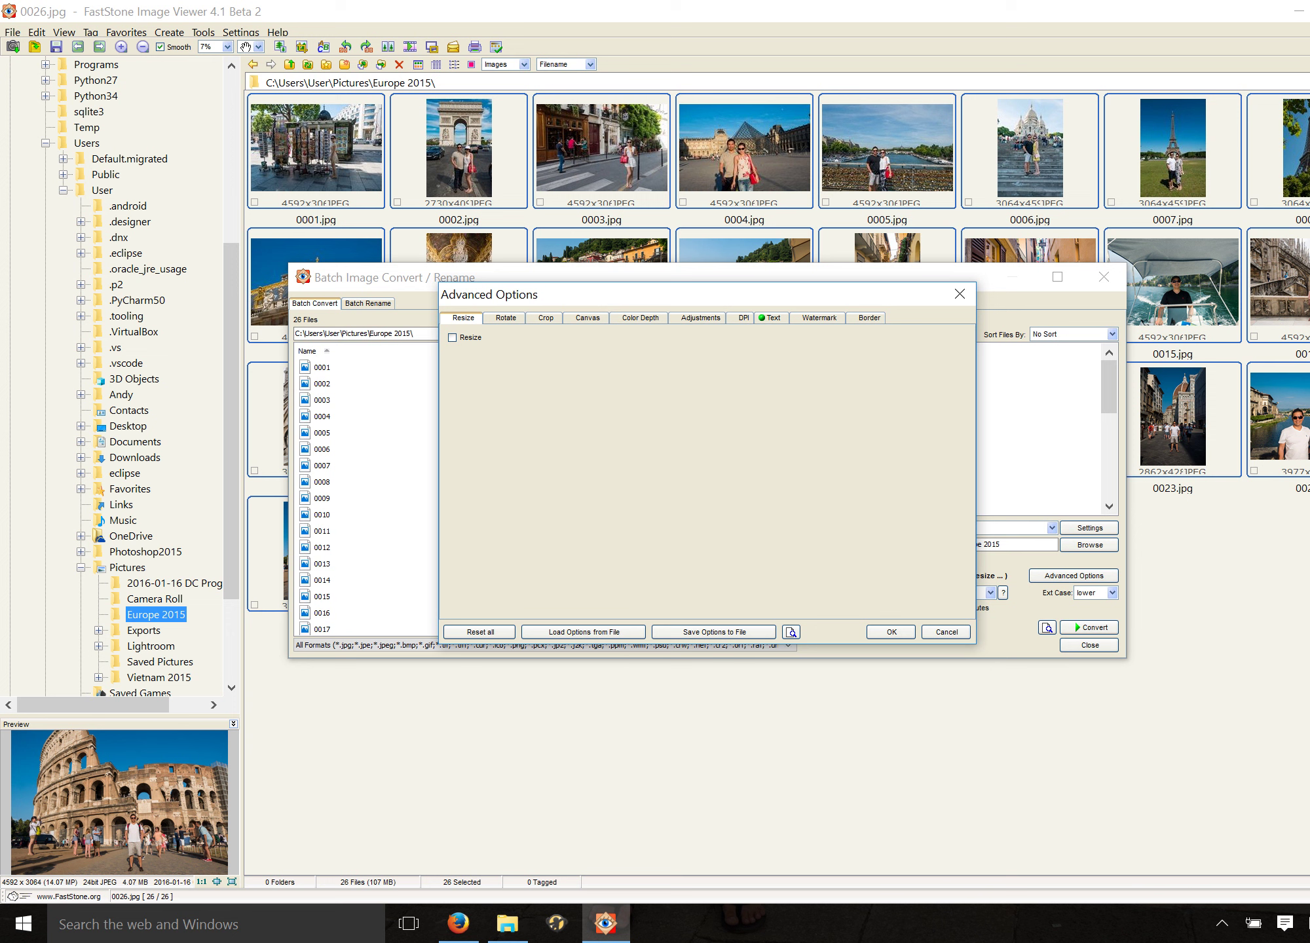
pyautogui.moveTo(655, 294); pyautogui.dragTo(777, 638)
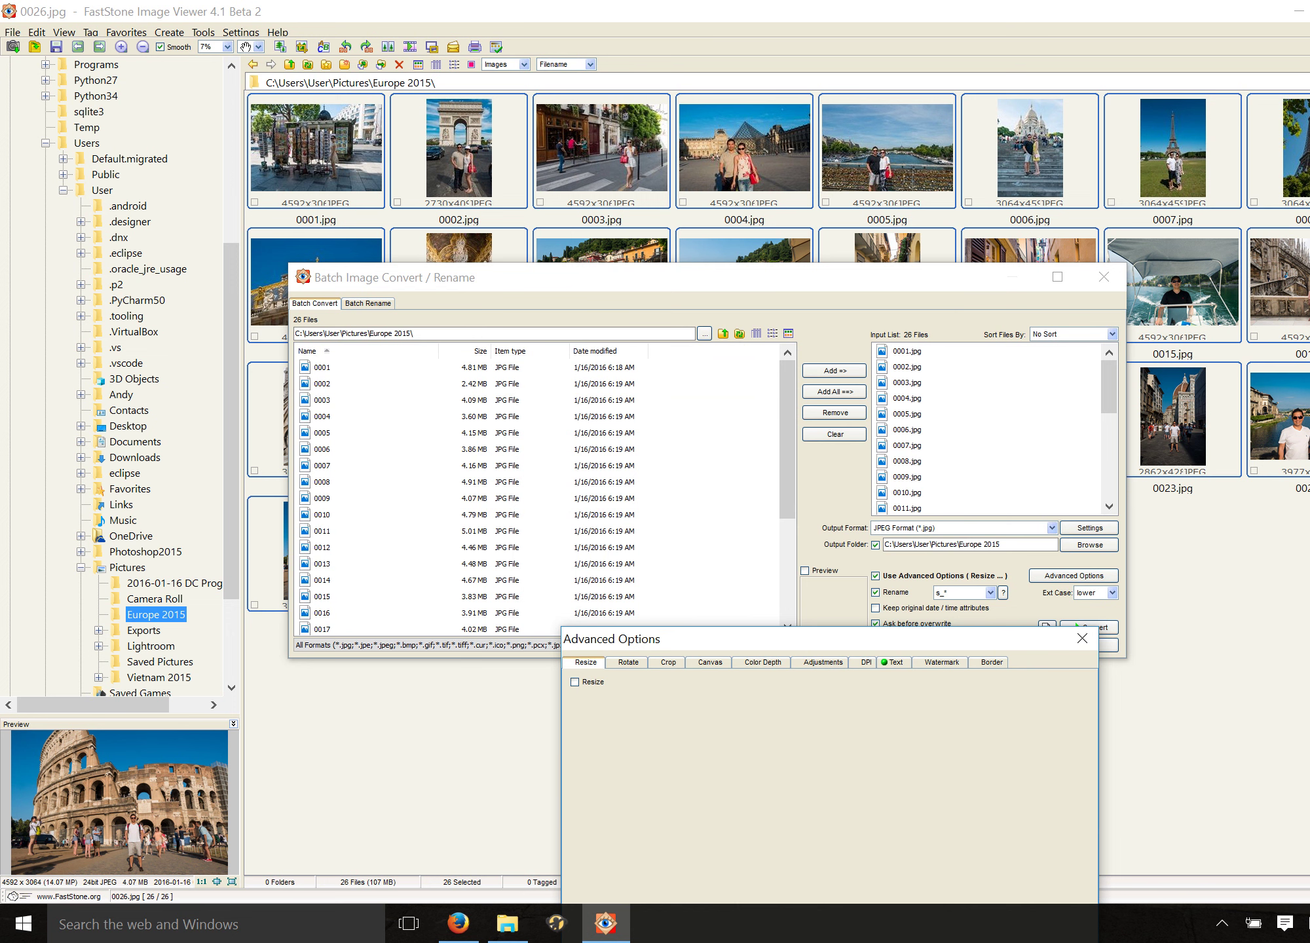
pyautogui.moveTo(890, 644); pyautogui.dragTo(848, 312)
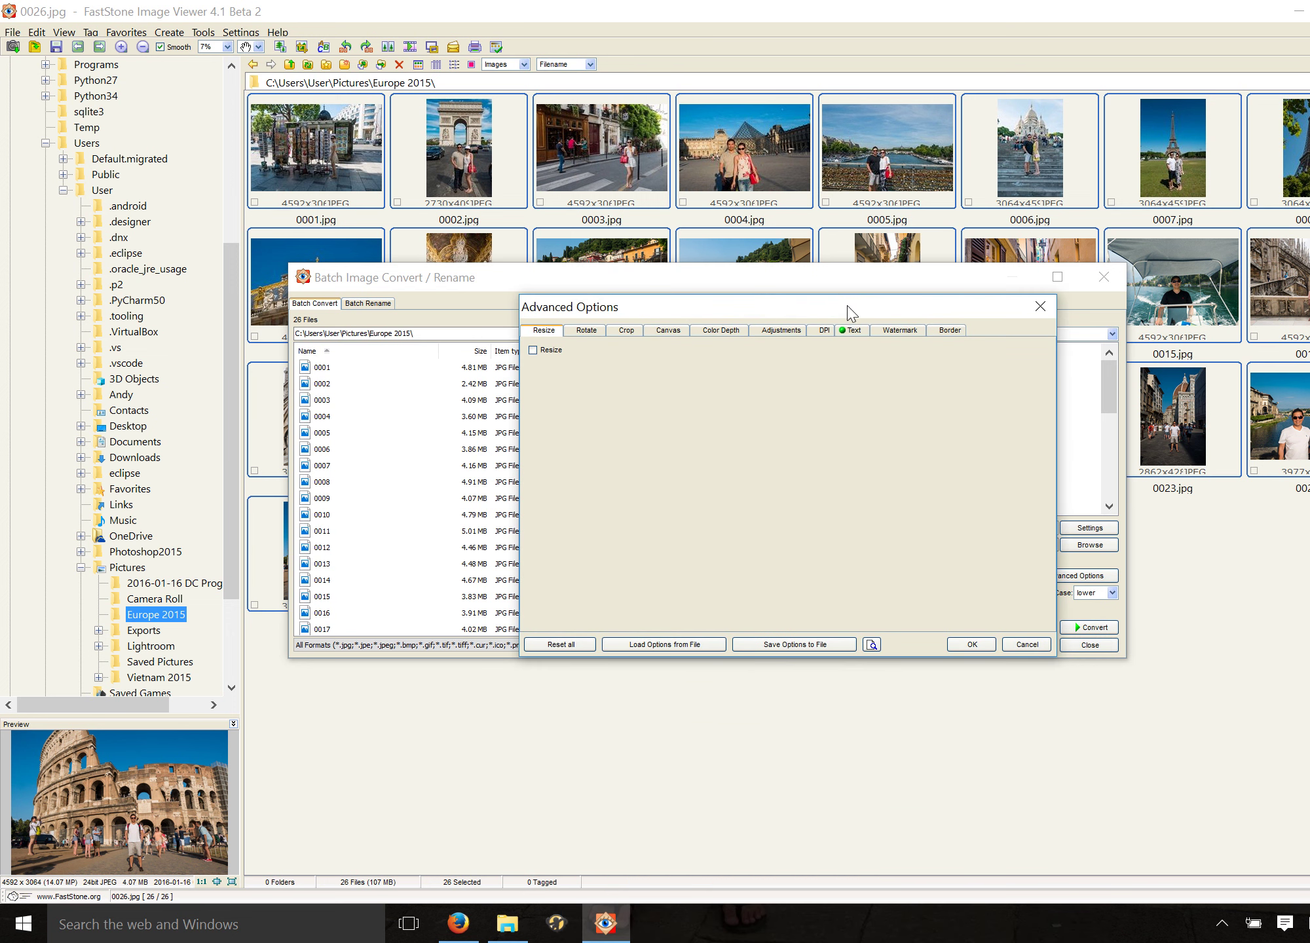
# On the Text tab, keep Add Text enabled and bring up the Insert a Variable list
pyautogui.click(850, 330)
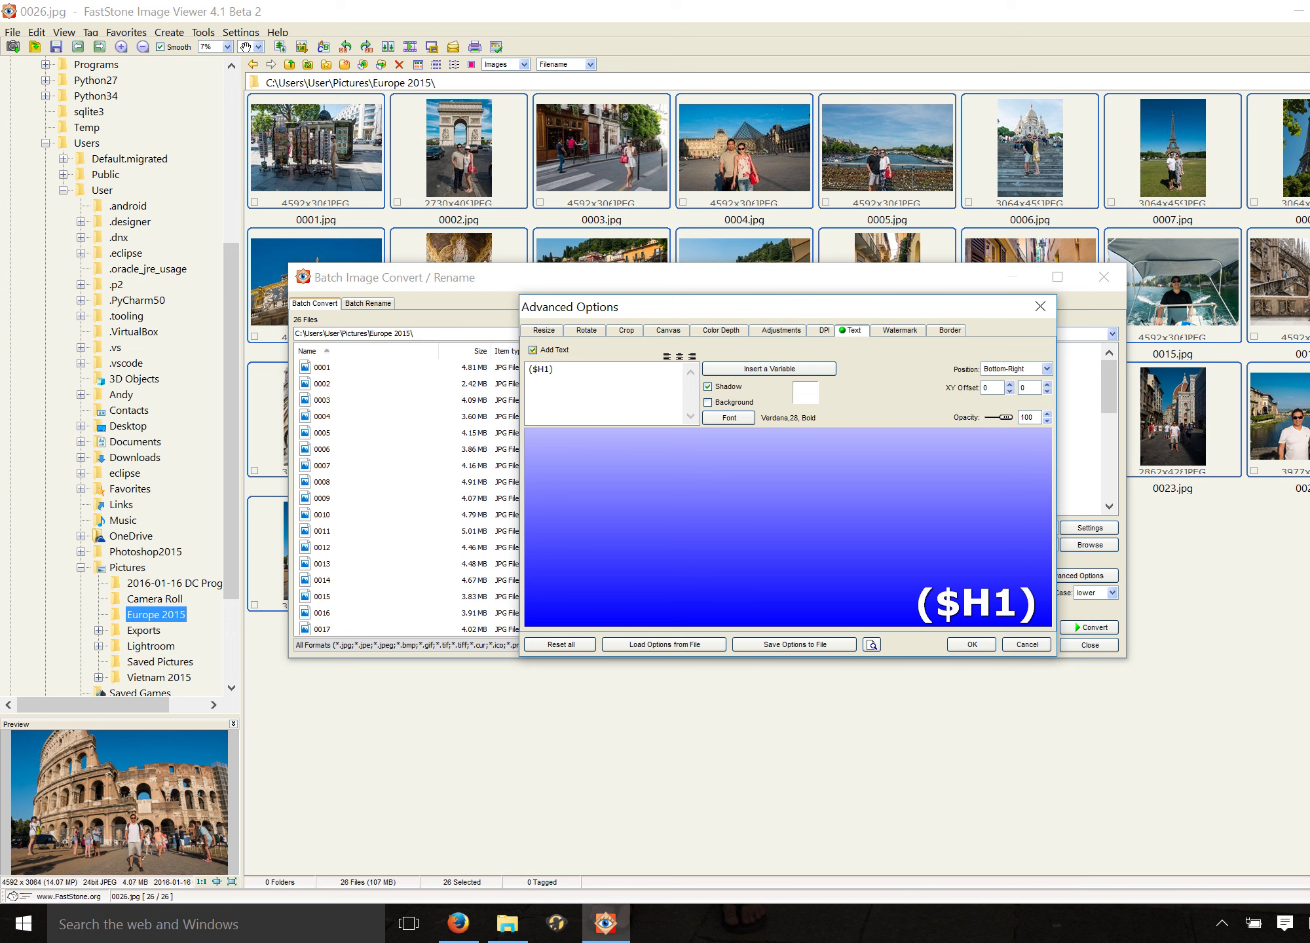
pyautogui.click(533, 349)
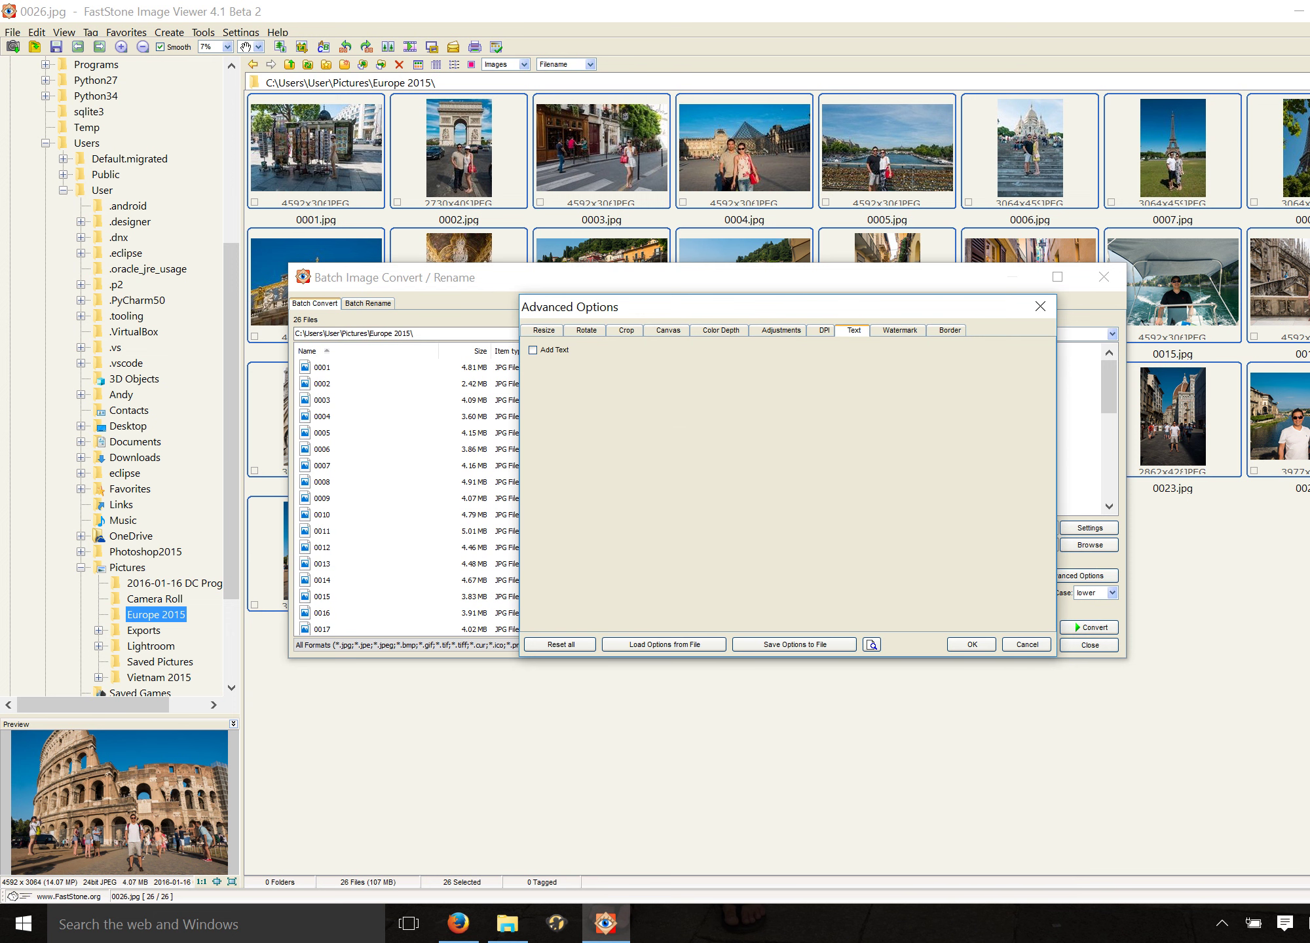
pyautogui.click(533, 350)
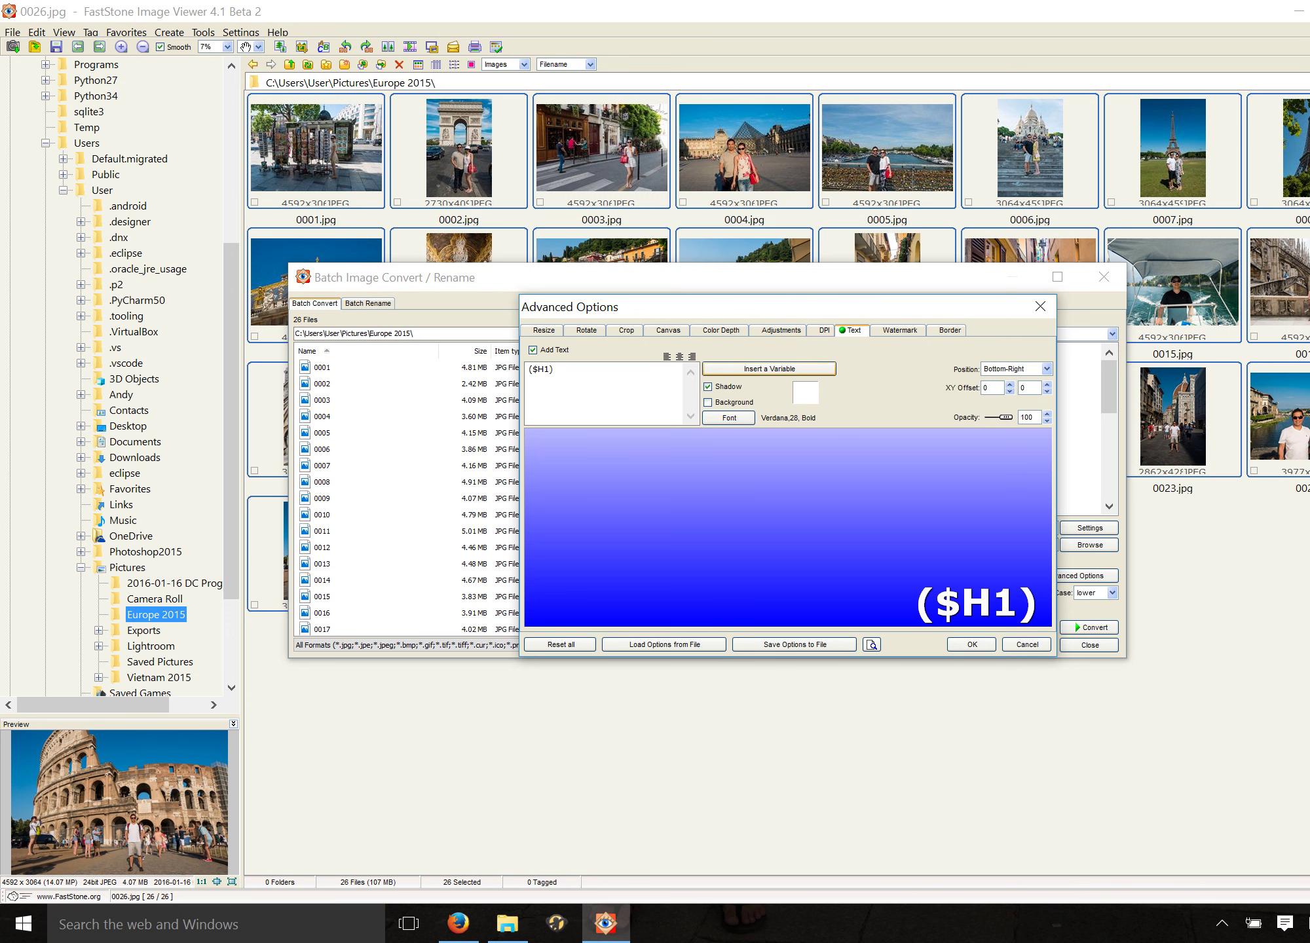
pyautogui.click(766, 368)
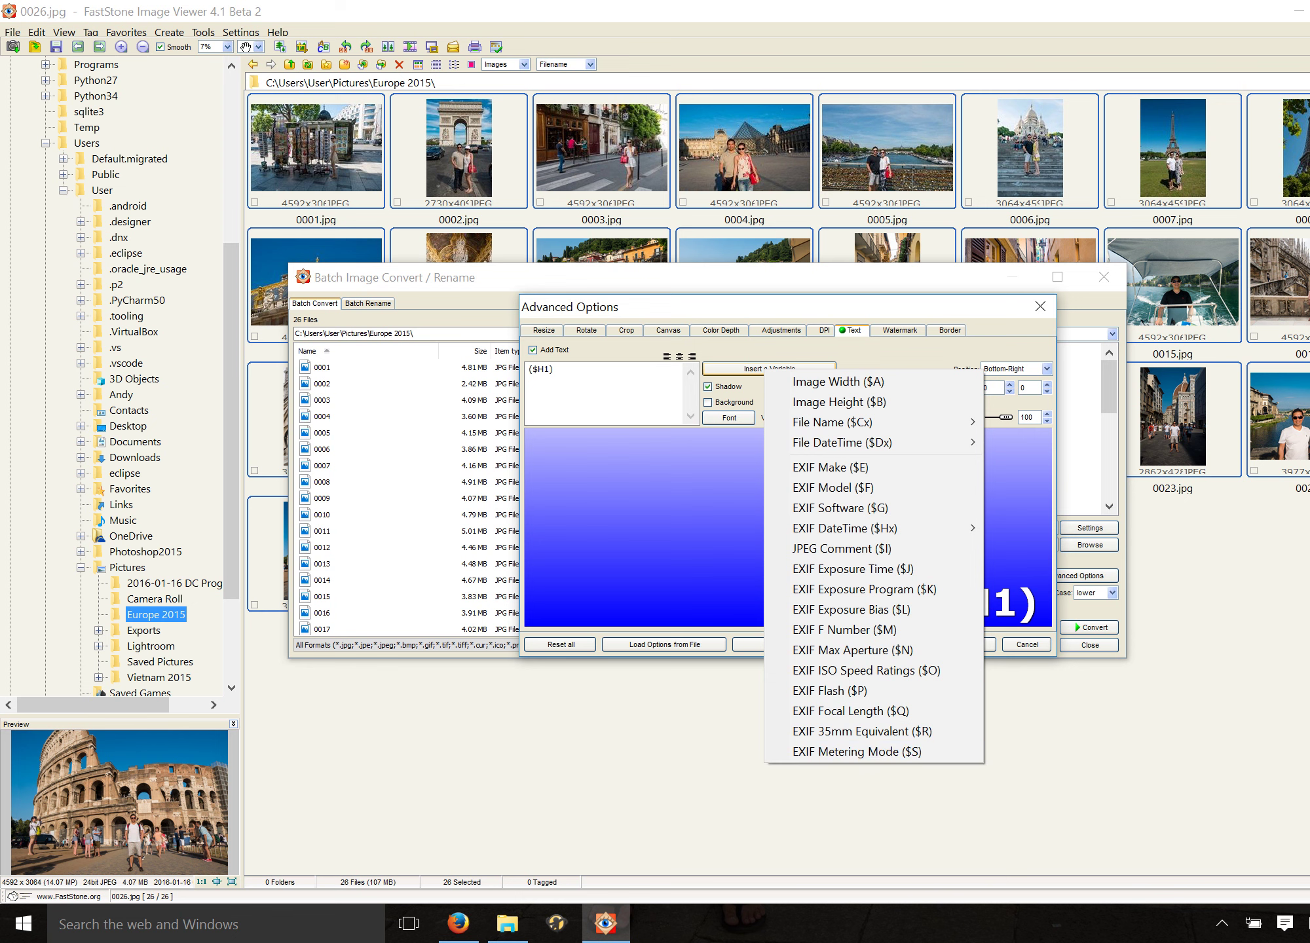
# Insert the $C2 file-name variable, remove $H1, and type 'Image Number:' before it
pyautogui.moveTo(842, 442)
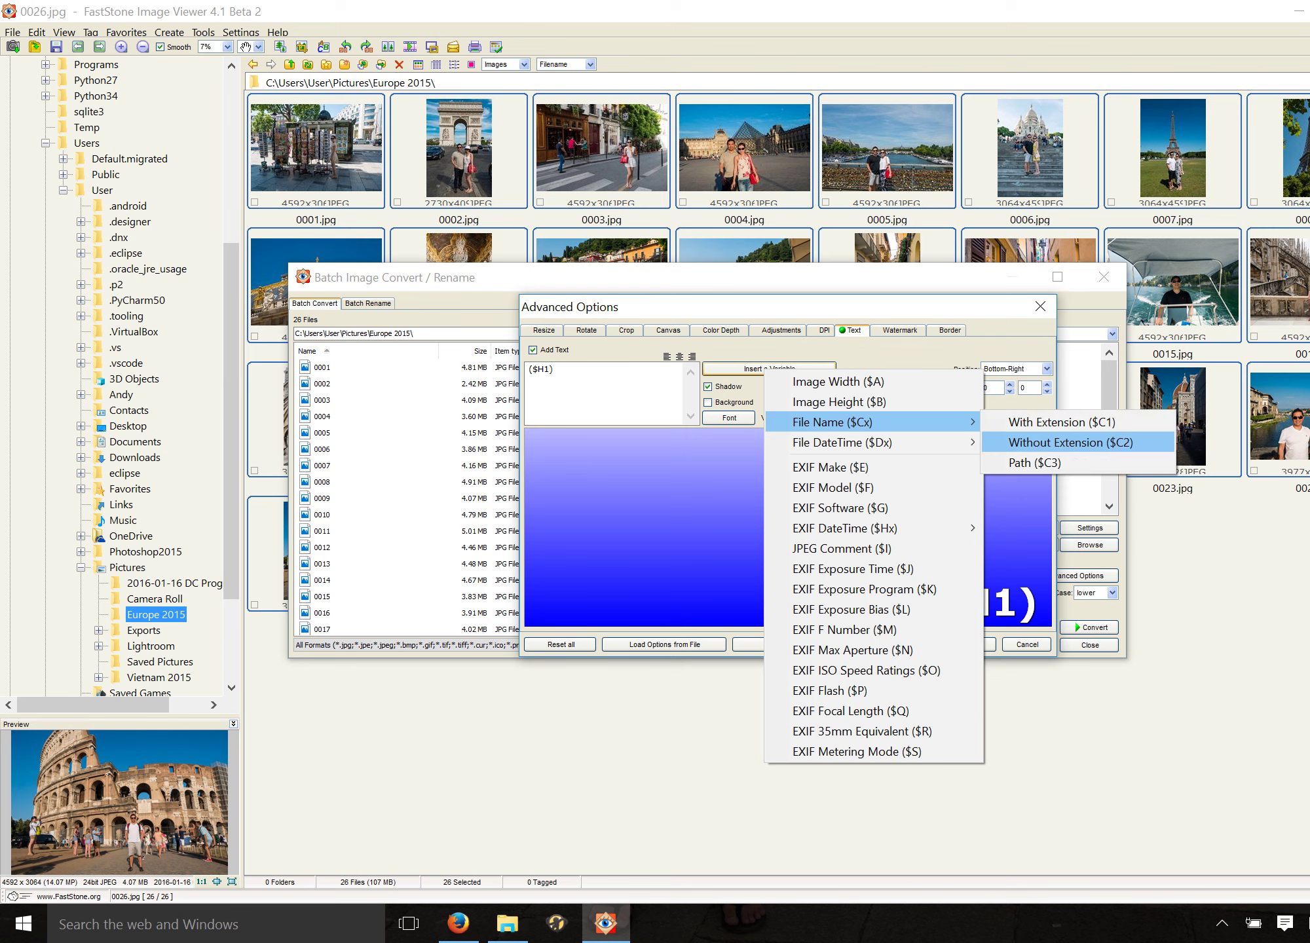
pyautogui.press('Return')
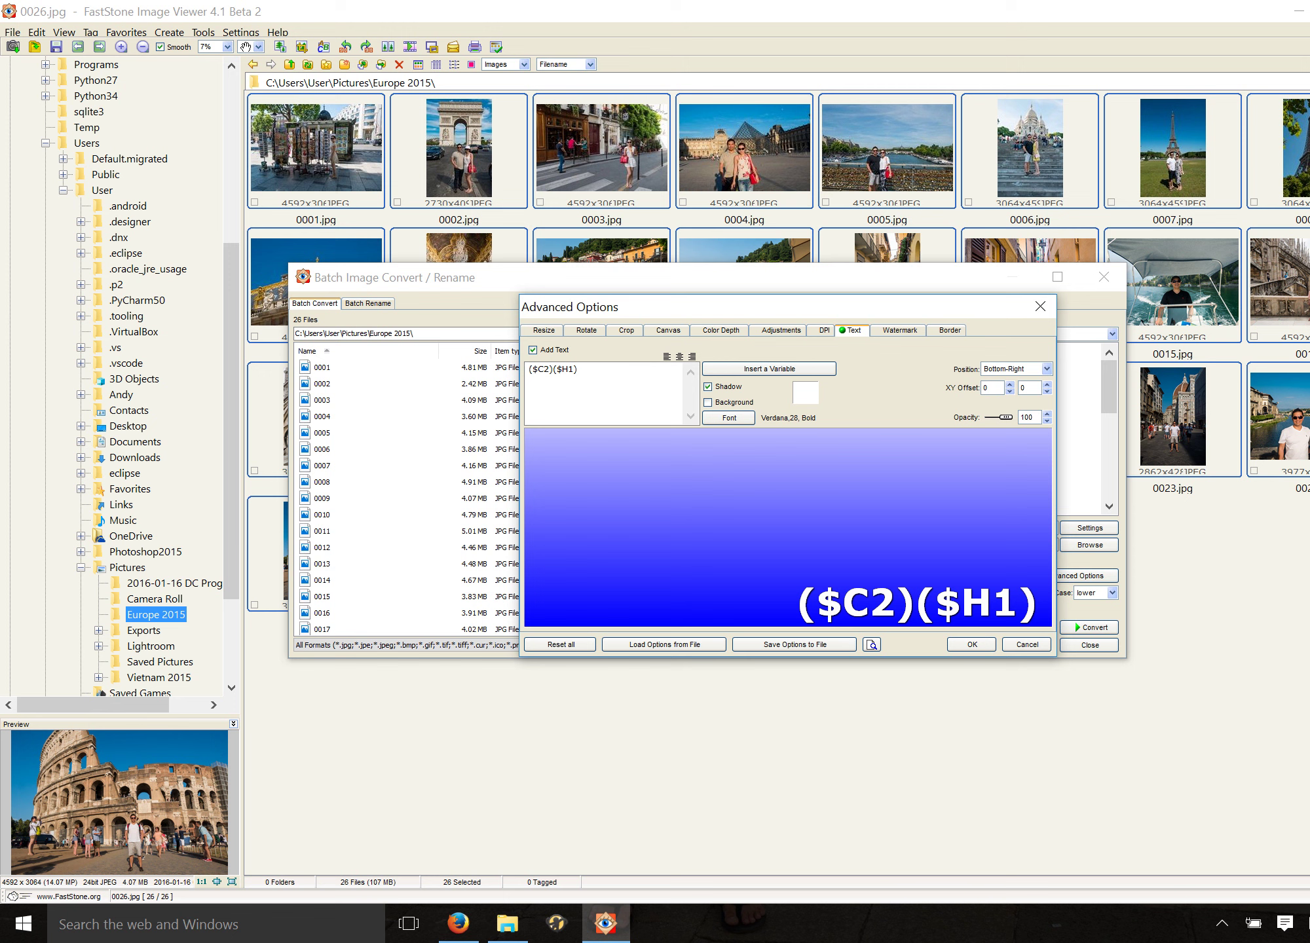
pyautogui.click(748, 368)
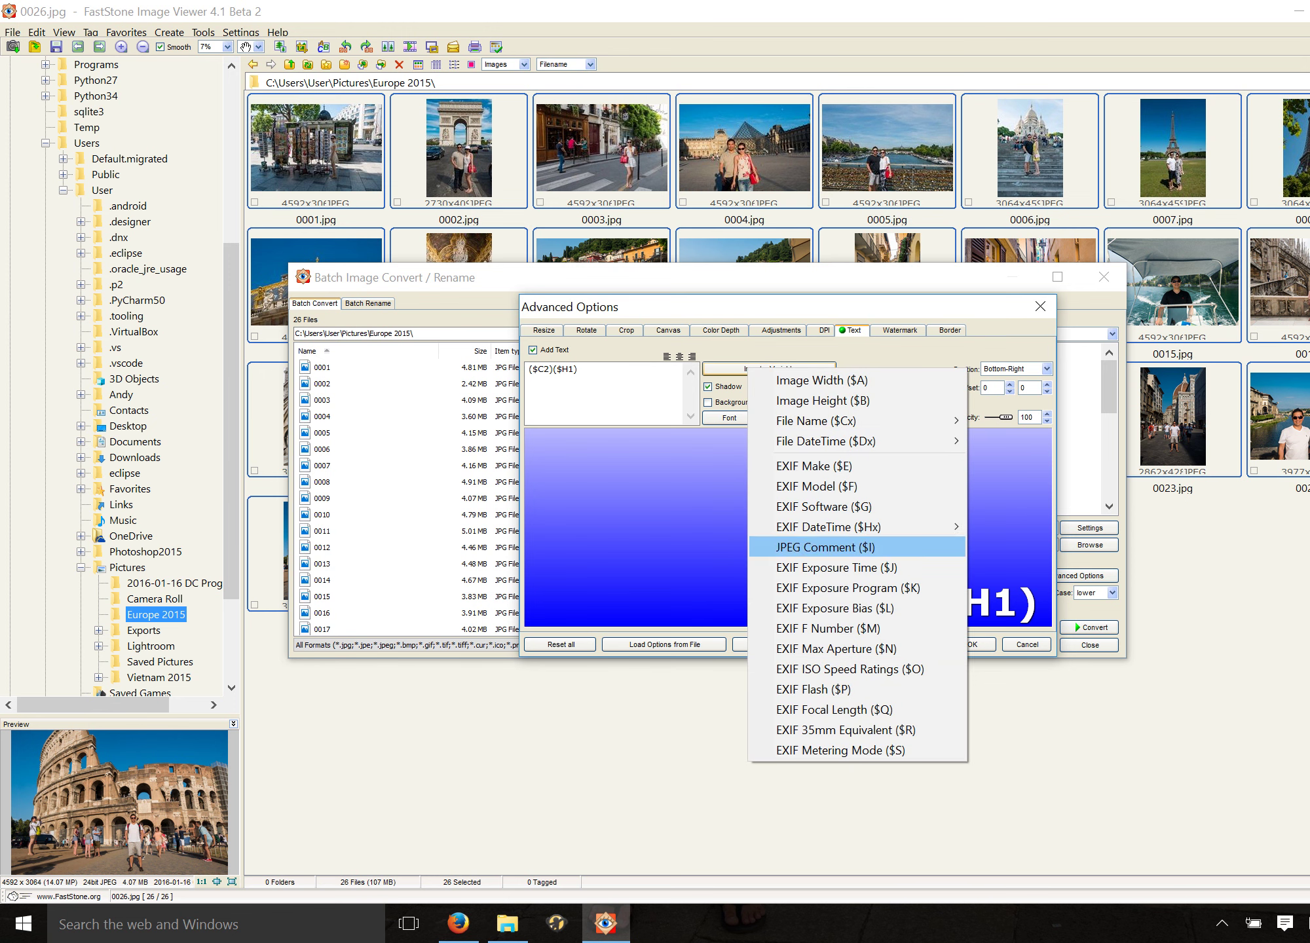
pyautogui.moveTo(828, 526)
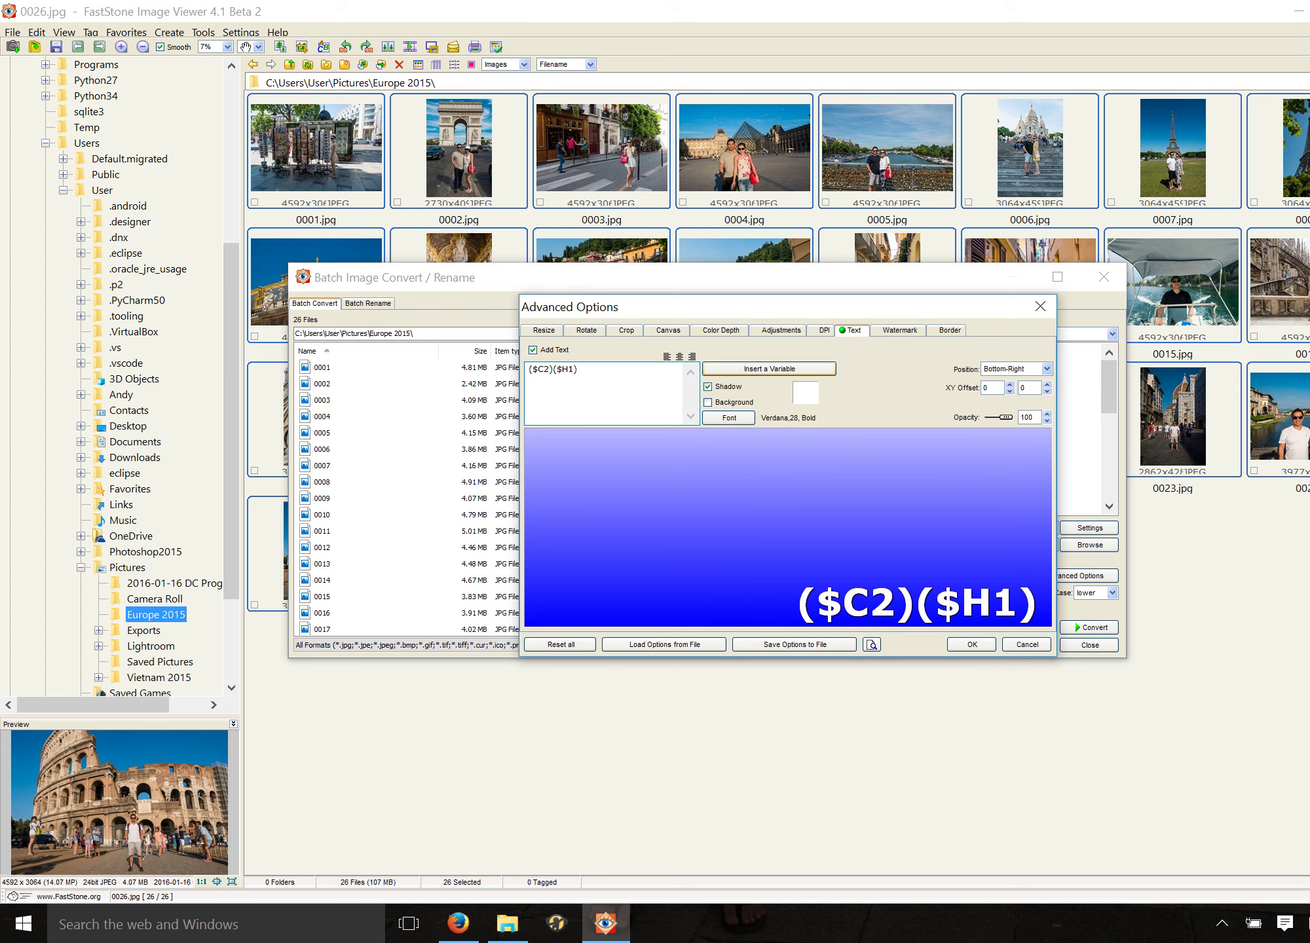
pyautogui.press('BackSpace')
pyautogui.press('BackSpace')
pyautogui.press('BackSpace')
pyautogui.press('BackSpace')
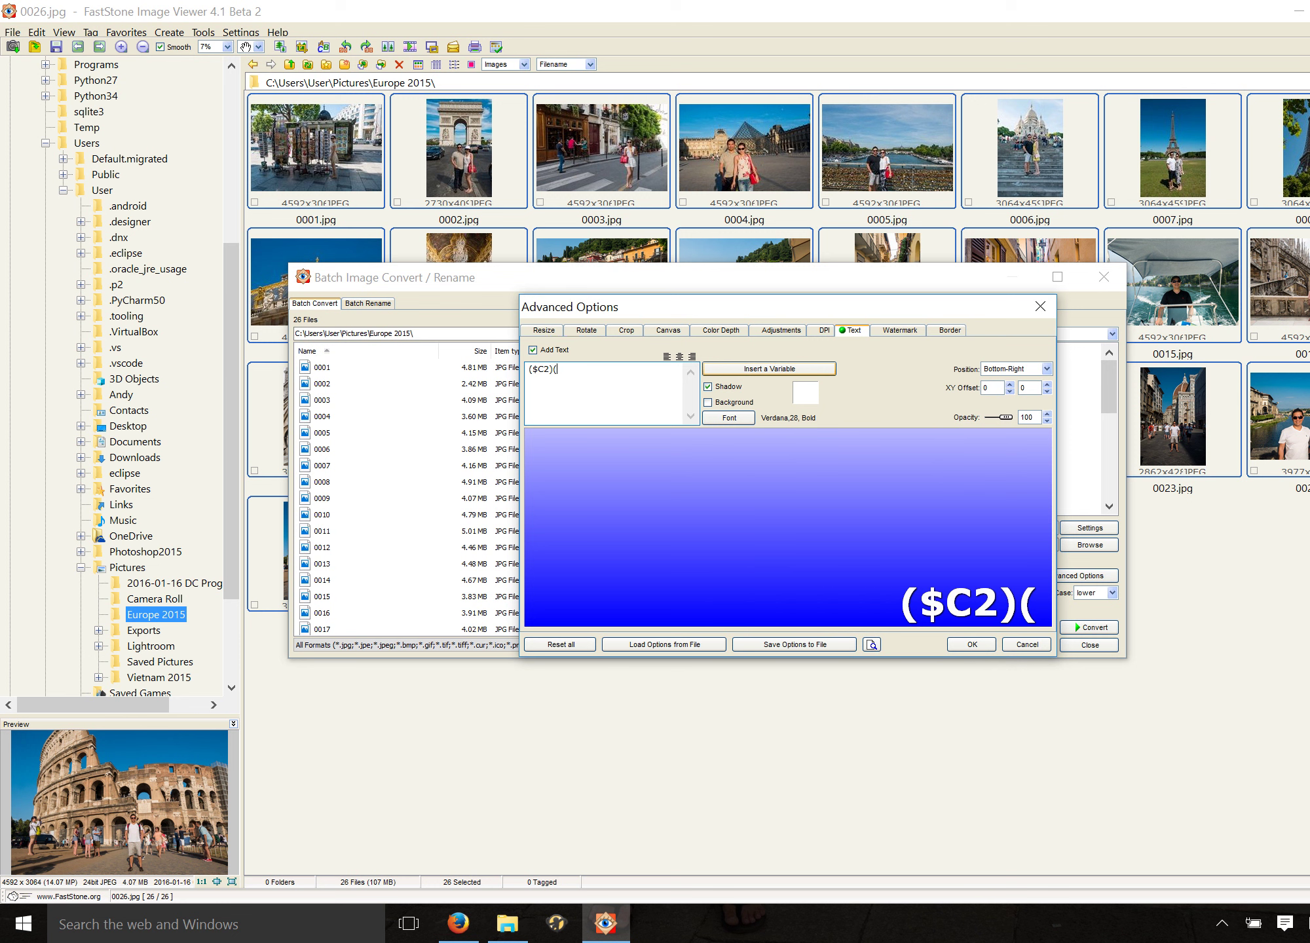
pyautogui.press('BackSpace')
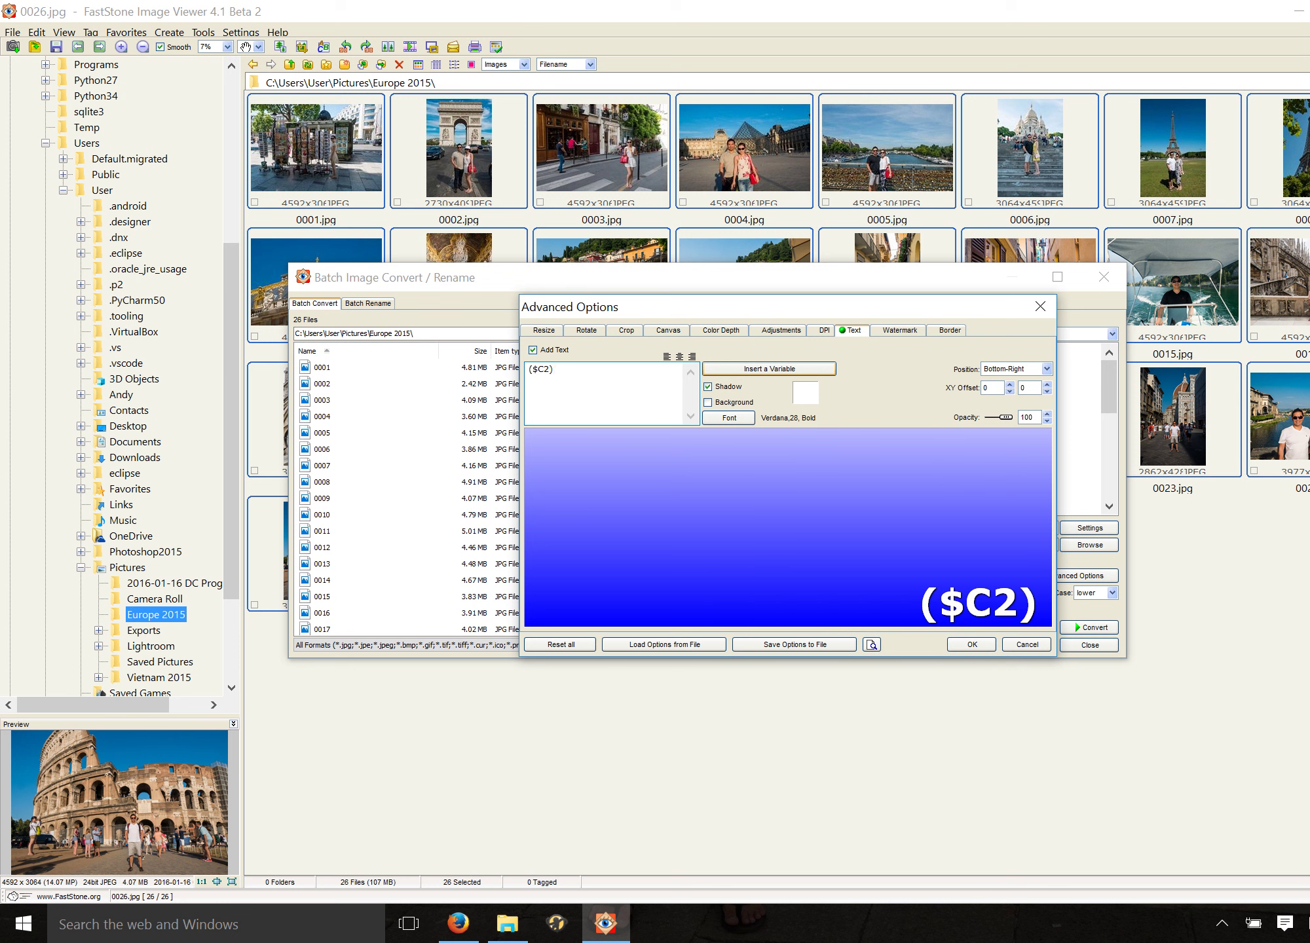
pyautogui.write('Image Num')
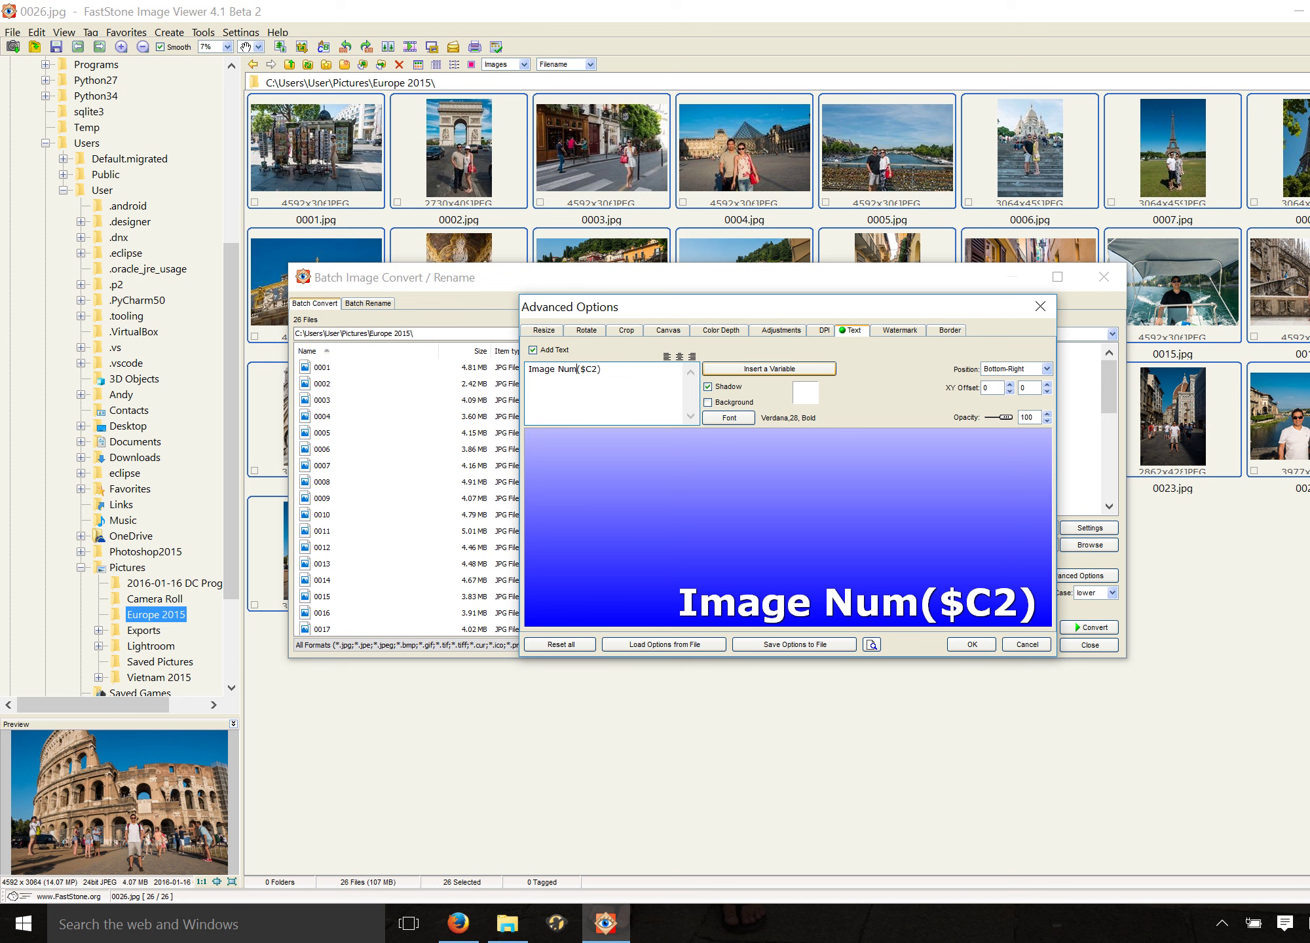
pyautogui.write('ber:')
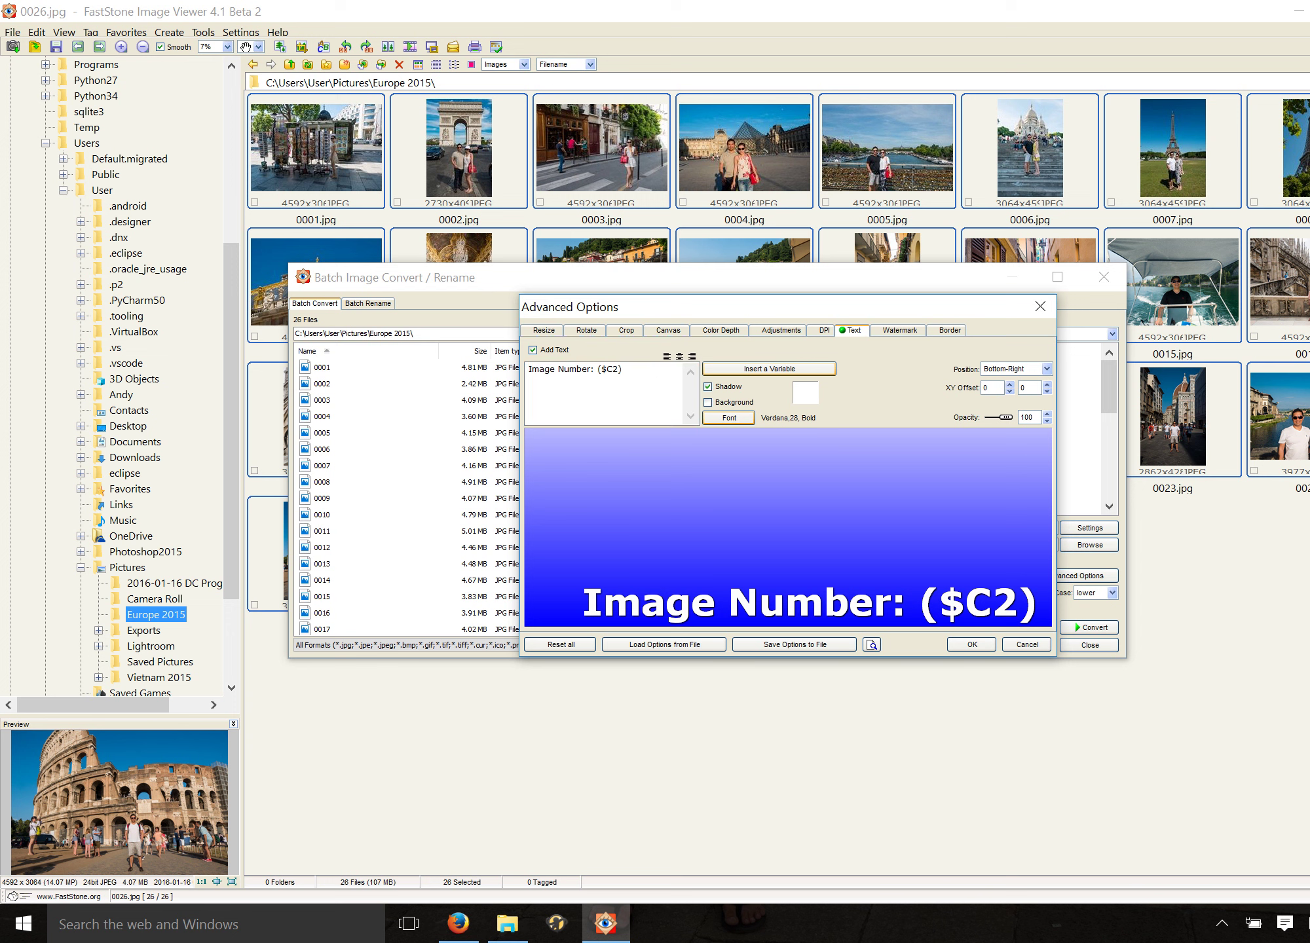
# Give the Image Number label an Arial, Bold, size 48 font
pyautogui.click(729, 418)
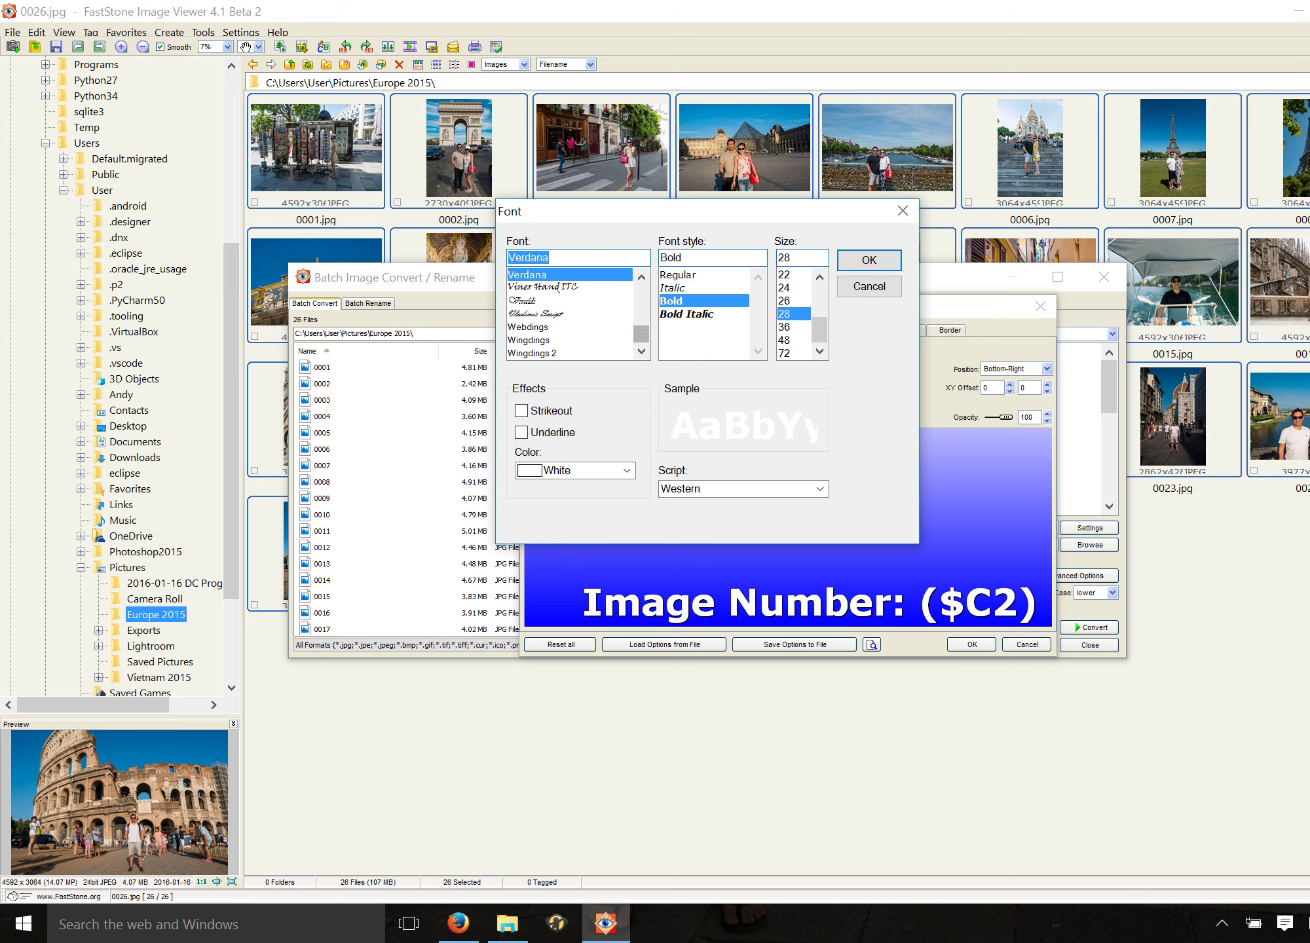
pyautogui.moveTo(642, 334); pyautogui.dragTo(641, 299)
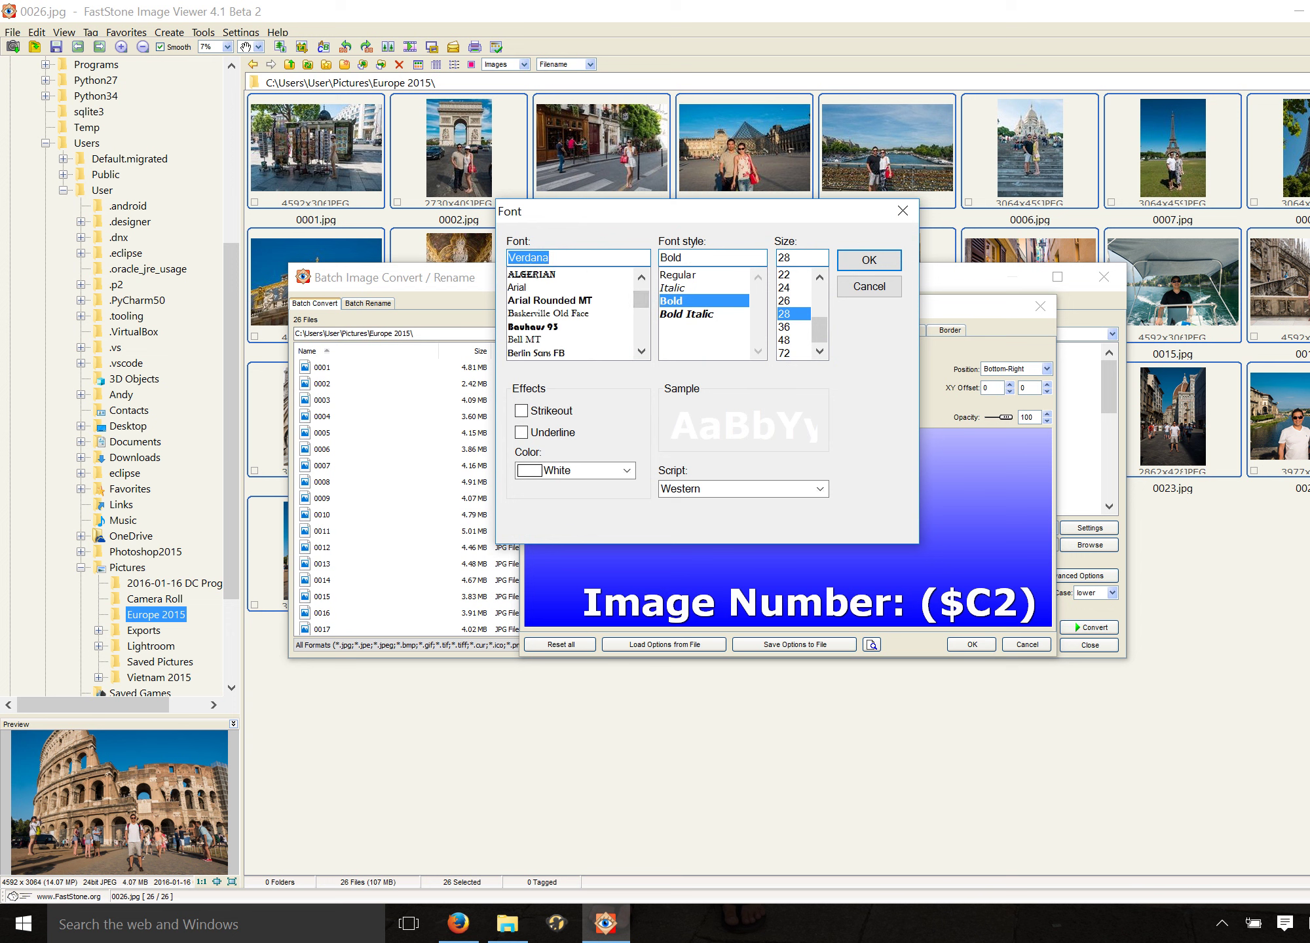
pyautogui.click(518, 286)
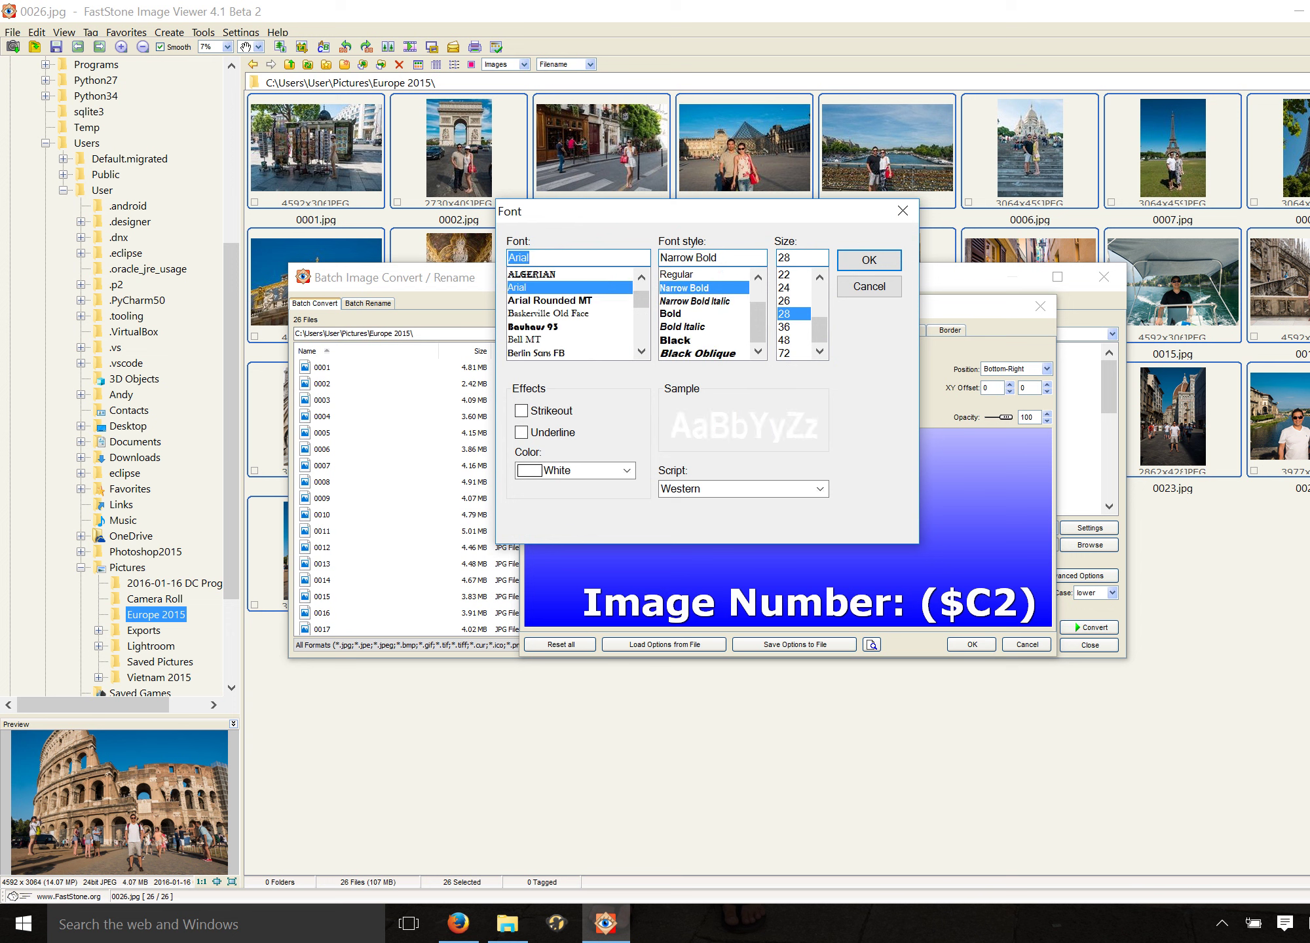
pyautogui.click(681, 314)
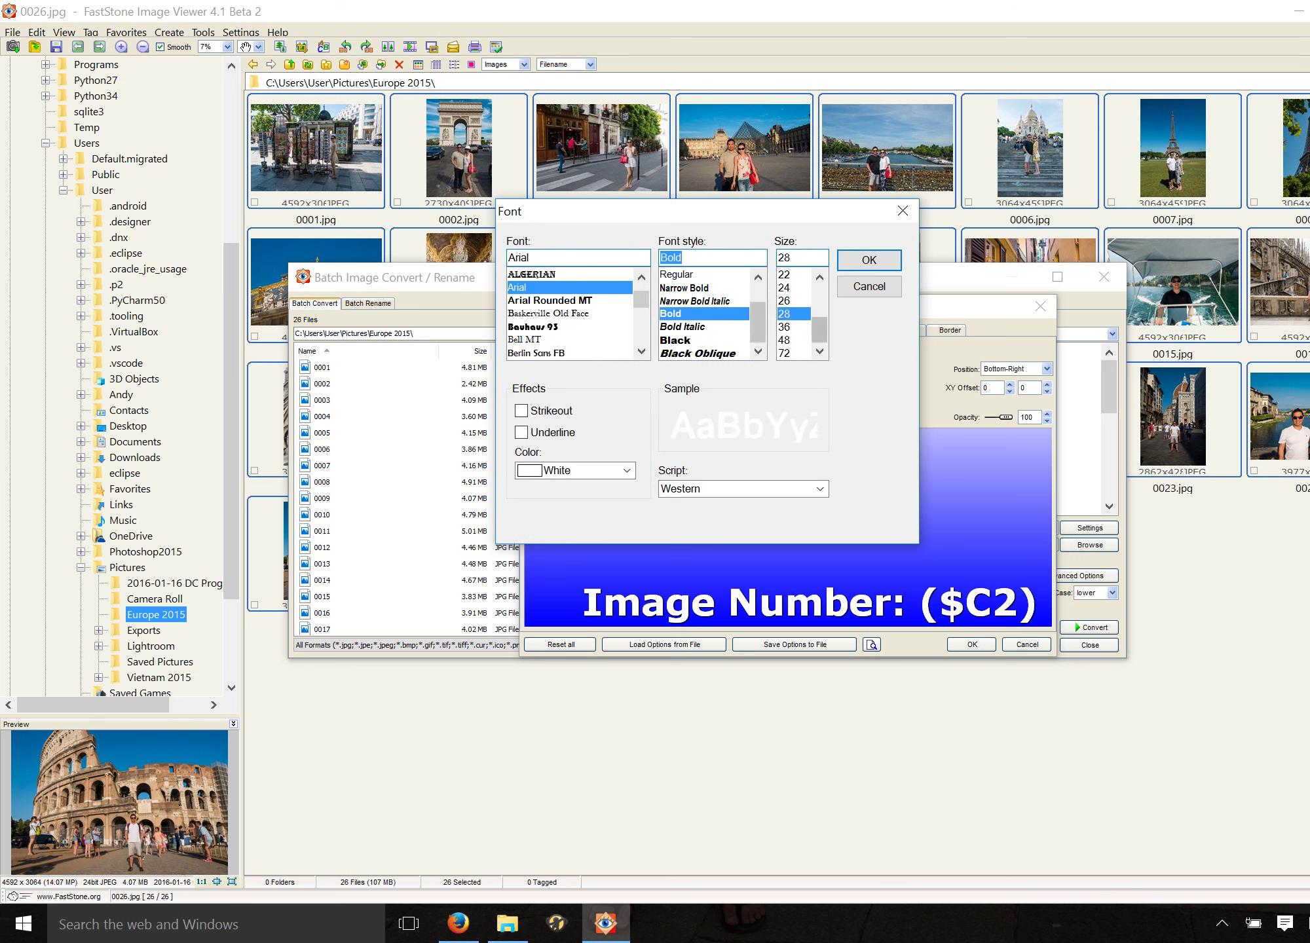
pyautogui.click(793, 340)
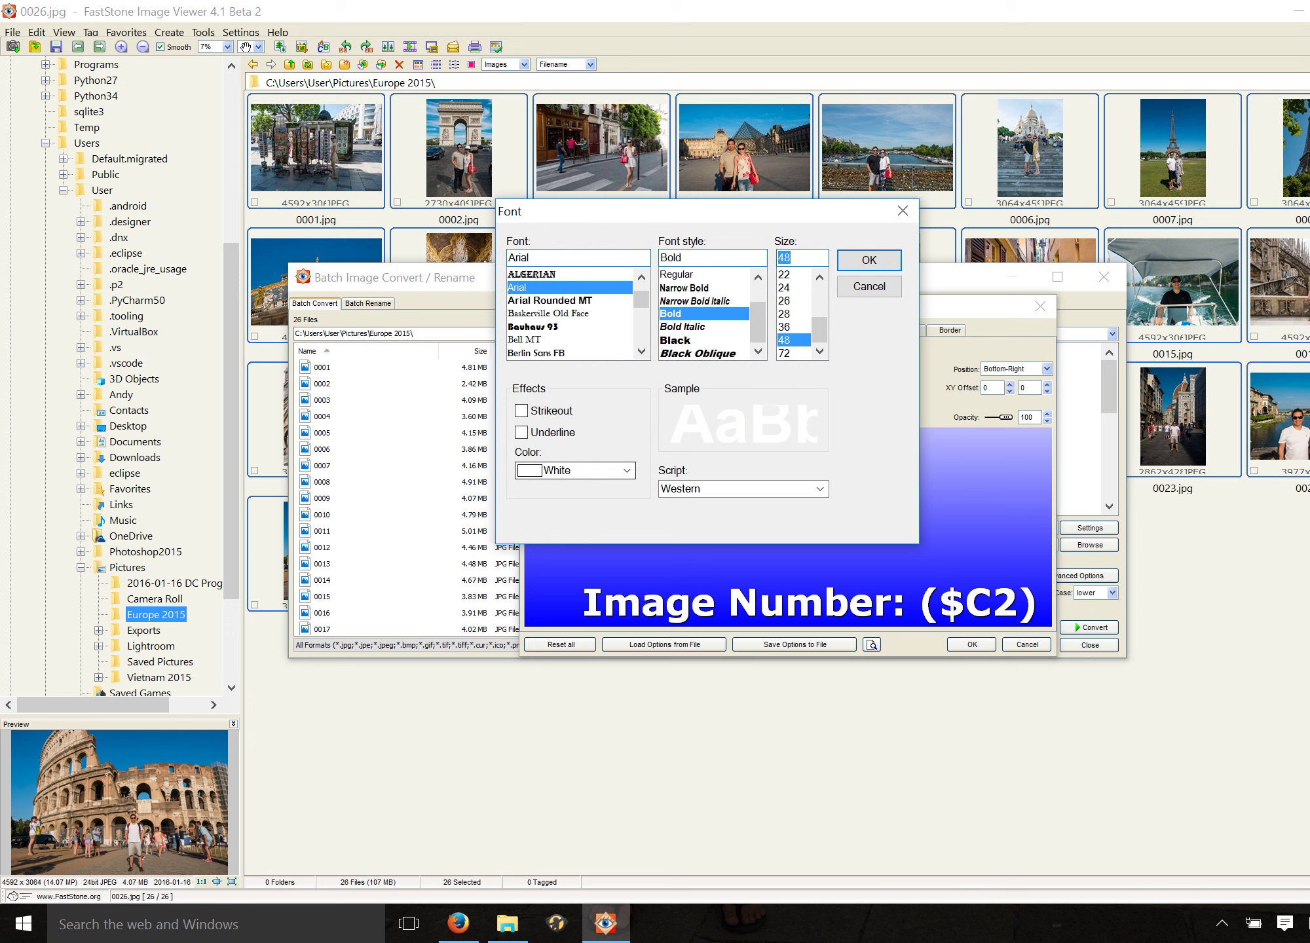
pyautogui.click(869, 260)
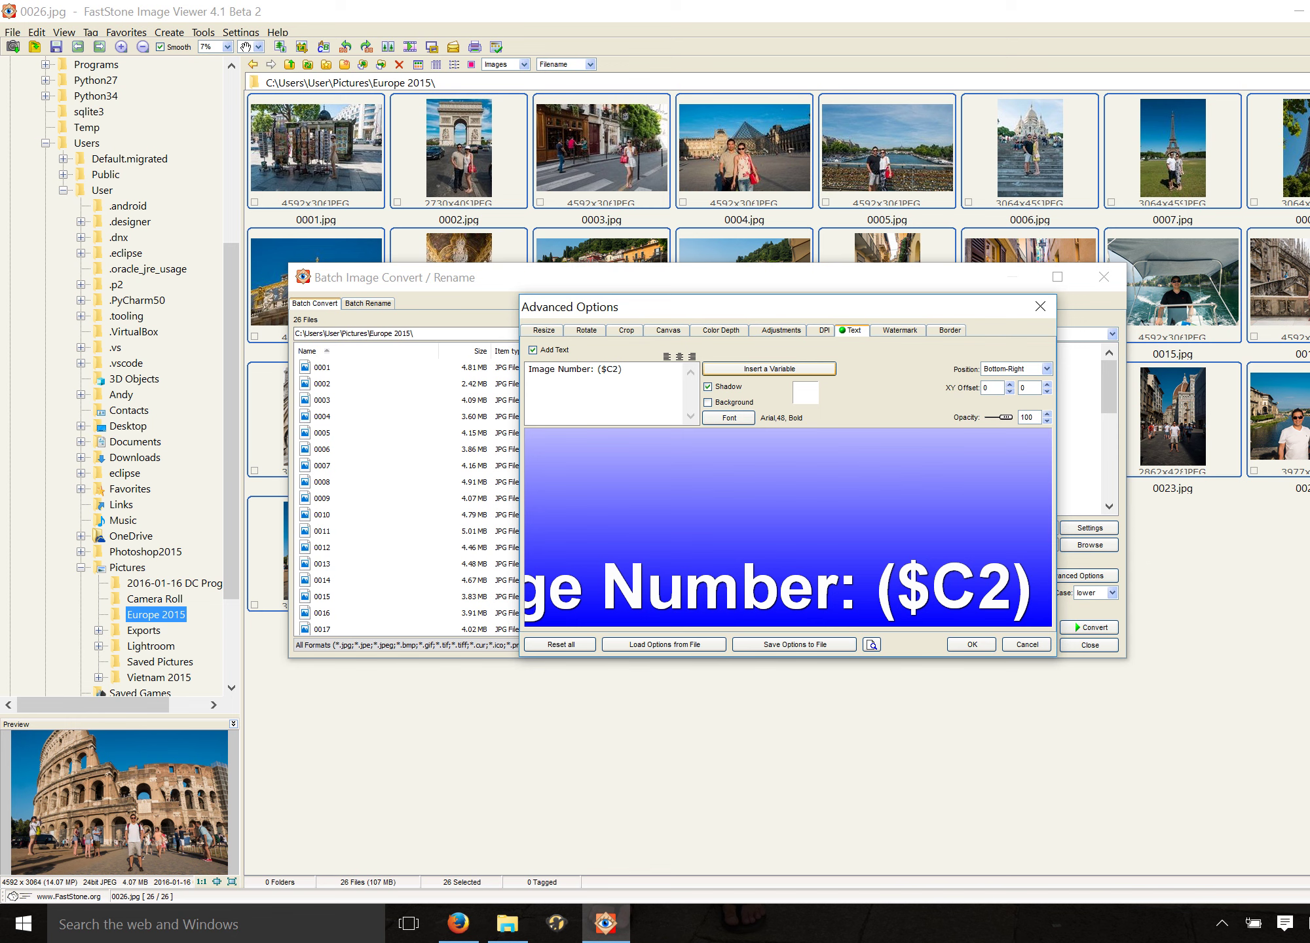
# Set the label position to Top-Left, keeping the 'Image Number:' prefix in the text
pyautogui.click(1046, 369)
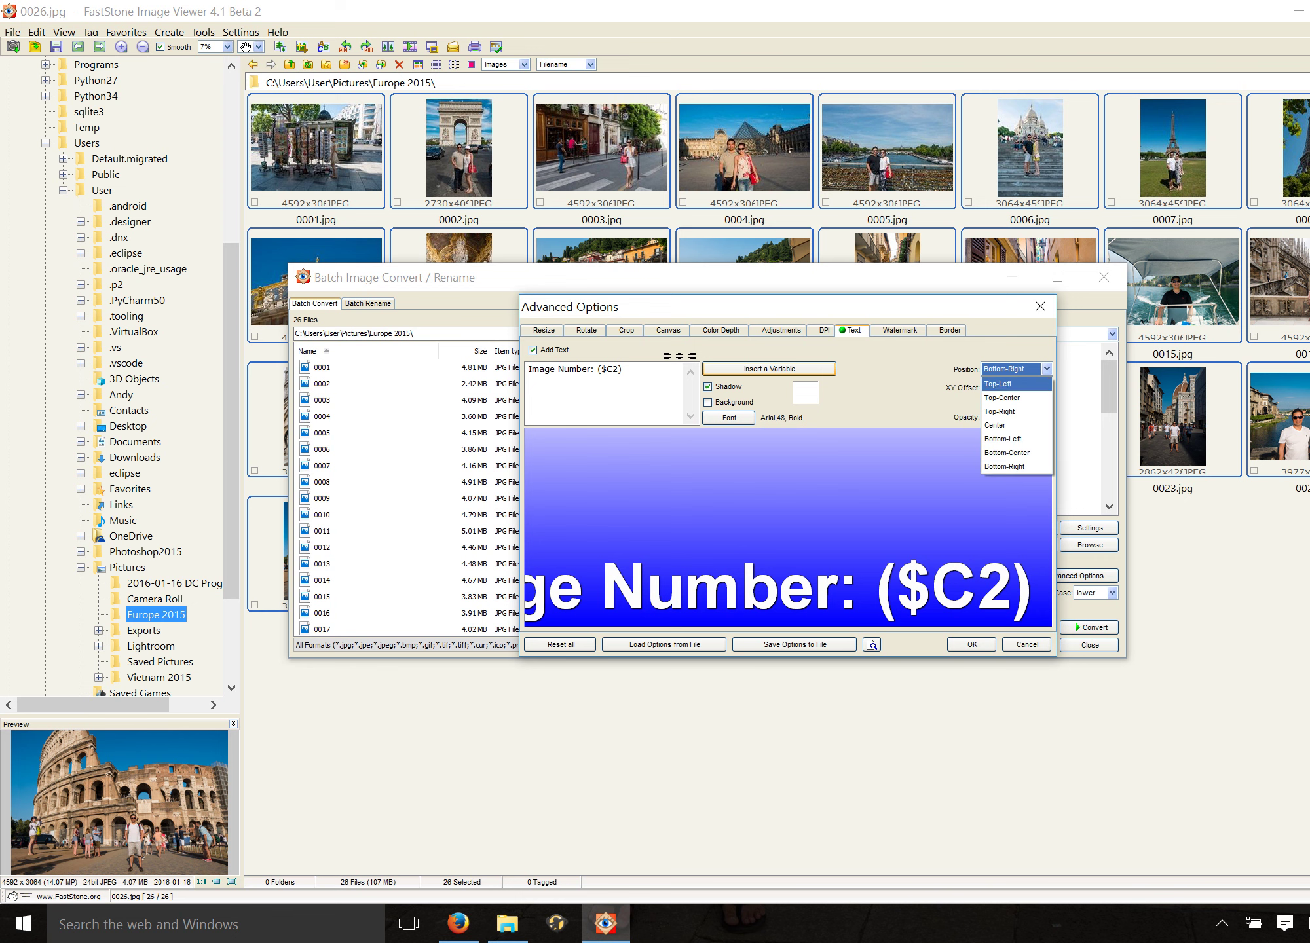
pyautogui.press('Return')
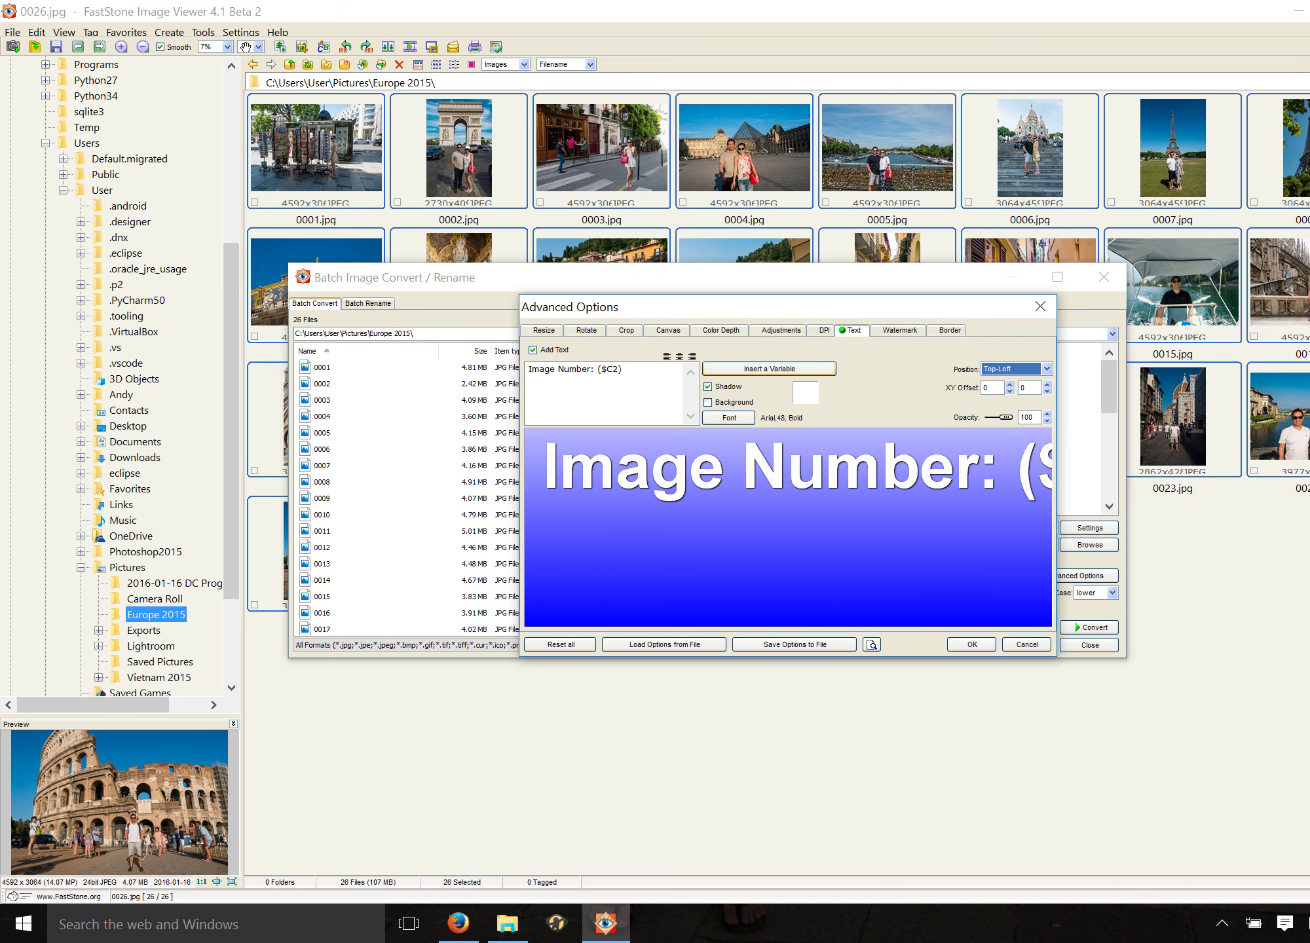
pyautogui.press('Tab')
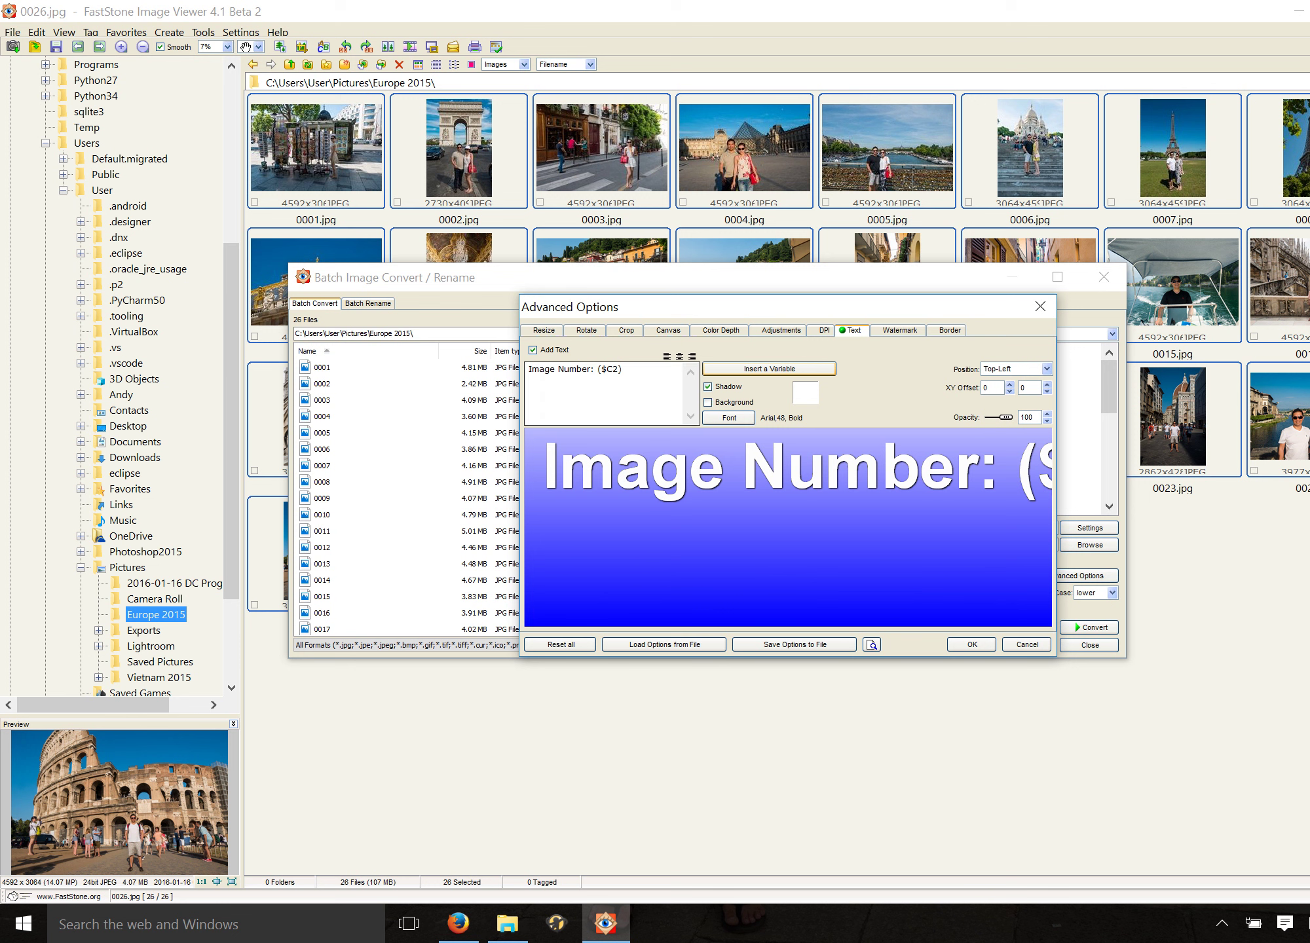
pyautogui.hotkey('ctrl', 'shift', 'Right')
pyautogui.hotkey('ctrl', 'shift', 'Right')
pyautogui.hotkey('ctrl', 'c')
pyautogui.press('Delete')
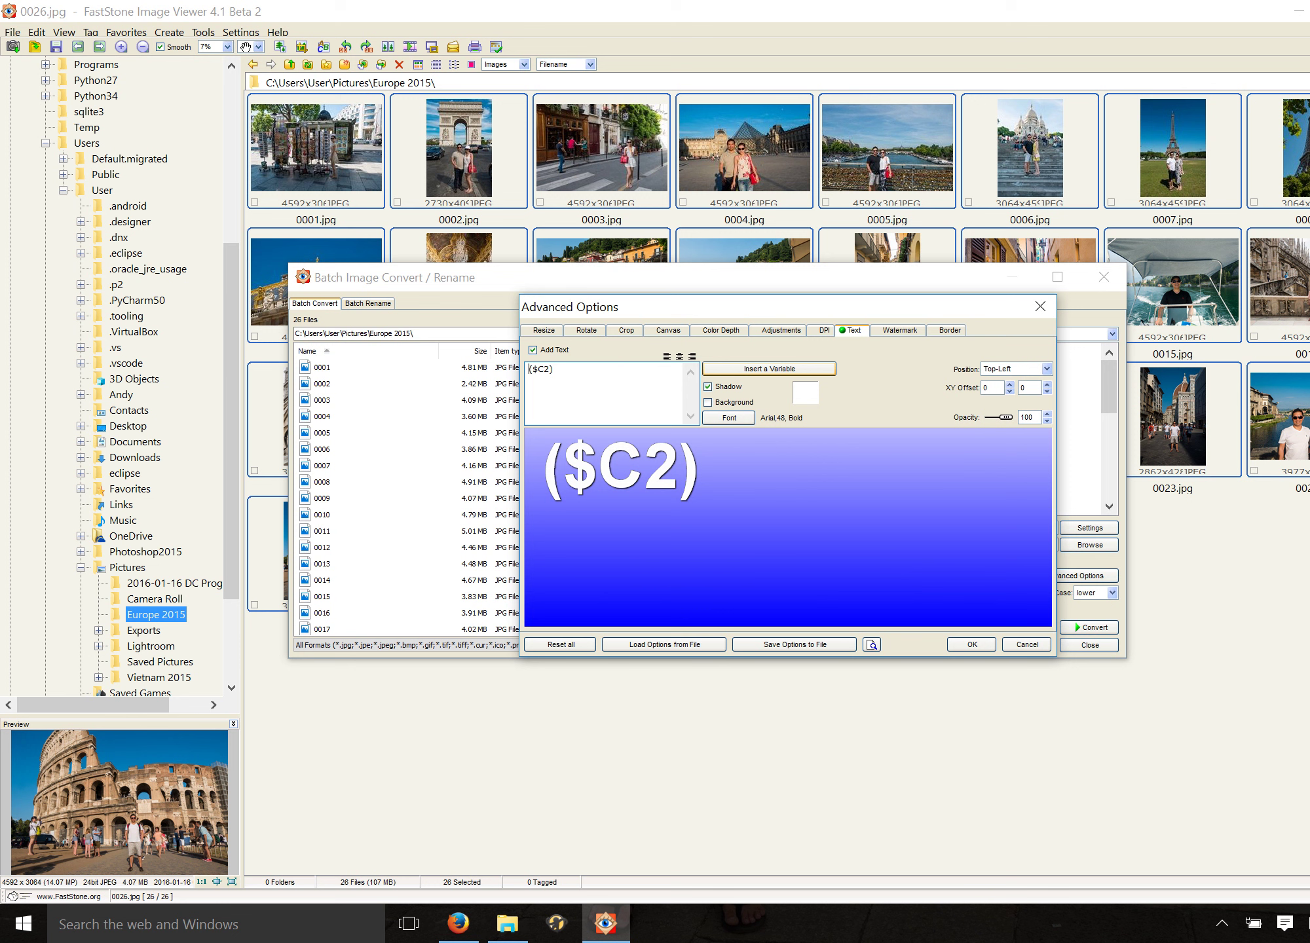
pyautogui.hotkey('ctrl', 'v')
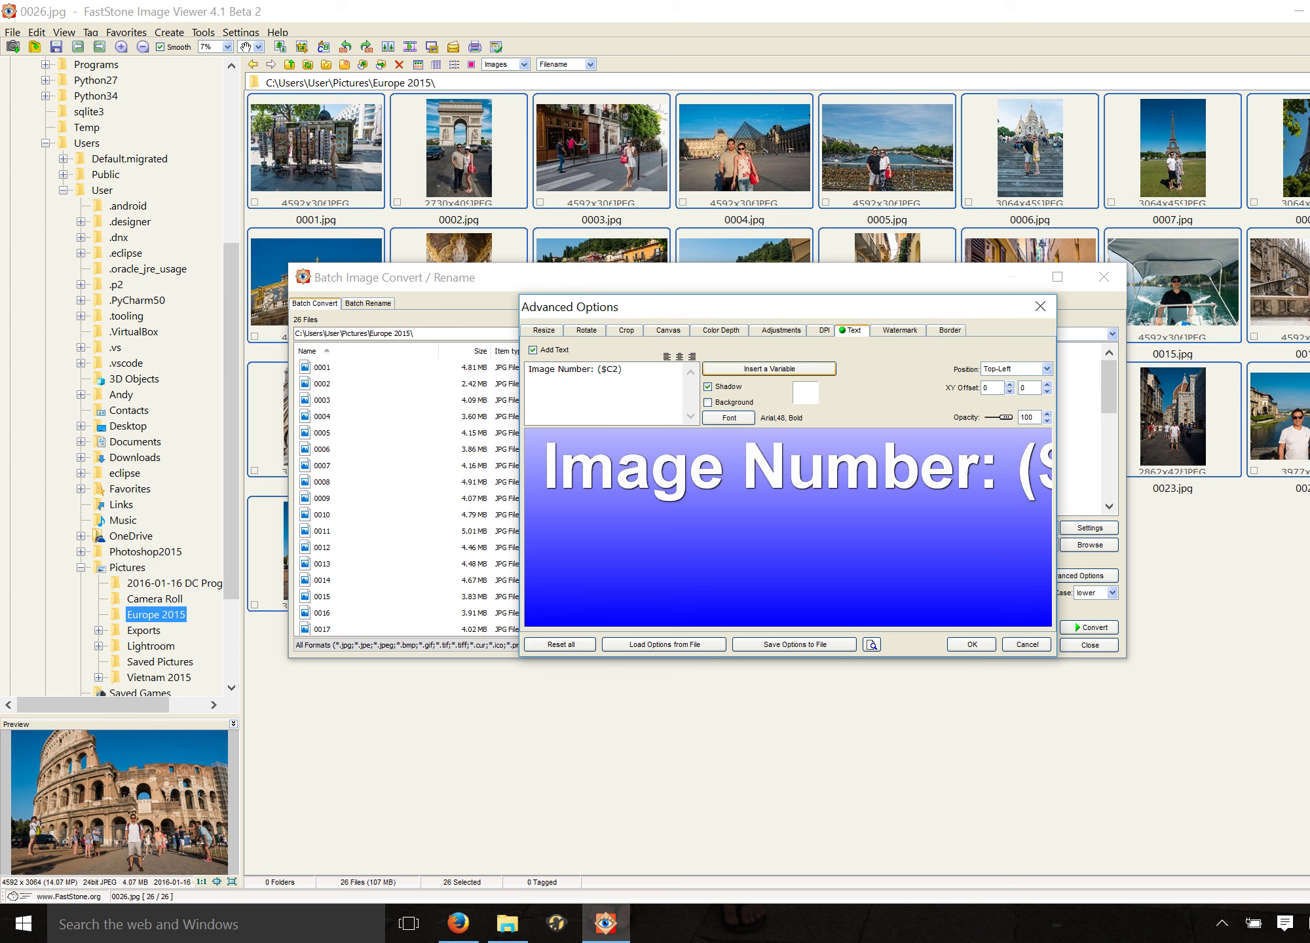
# Set the label's XY offset to 50 by 50
pyautogui.click(1010, 385)
pyautogui.click(1010, 384)
pyautogui.click(1010, 384)
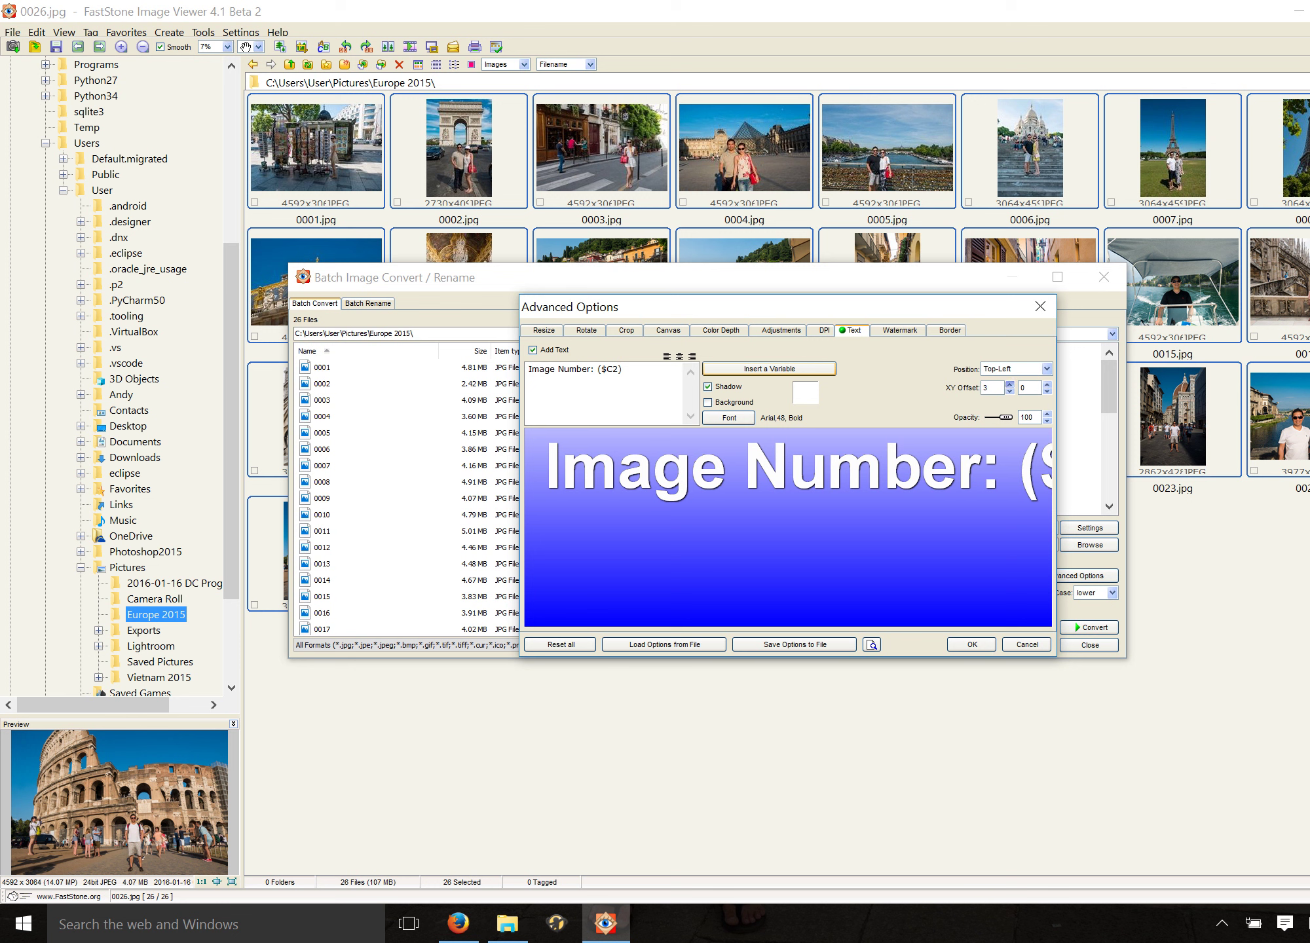
pyautogui.click(1009, 385)
pyautogui.click(1010, 384)
pyautogui.click(1010, 384)
pyautogui.click(1010, 385)
pyautogui.click(1009, 384)
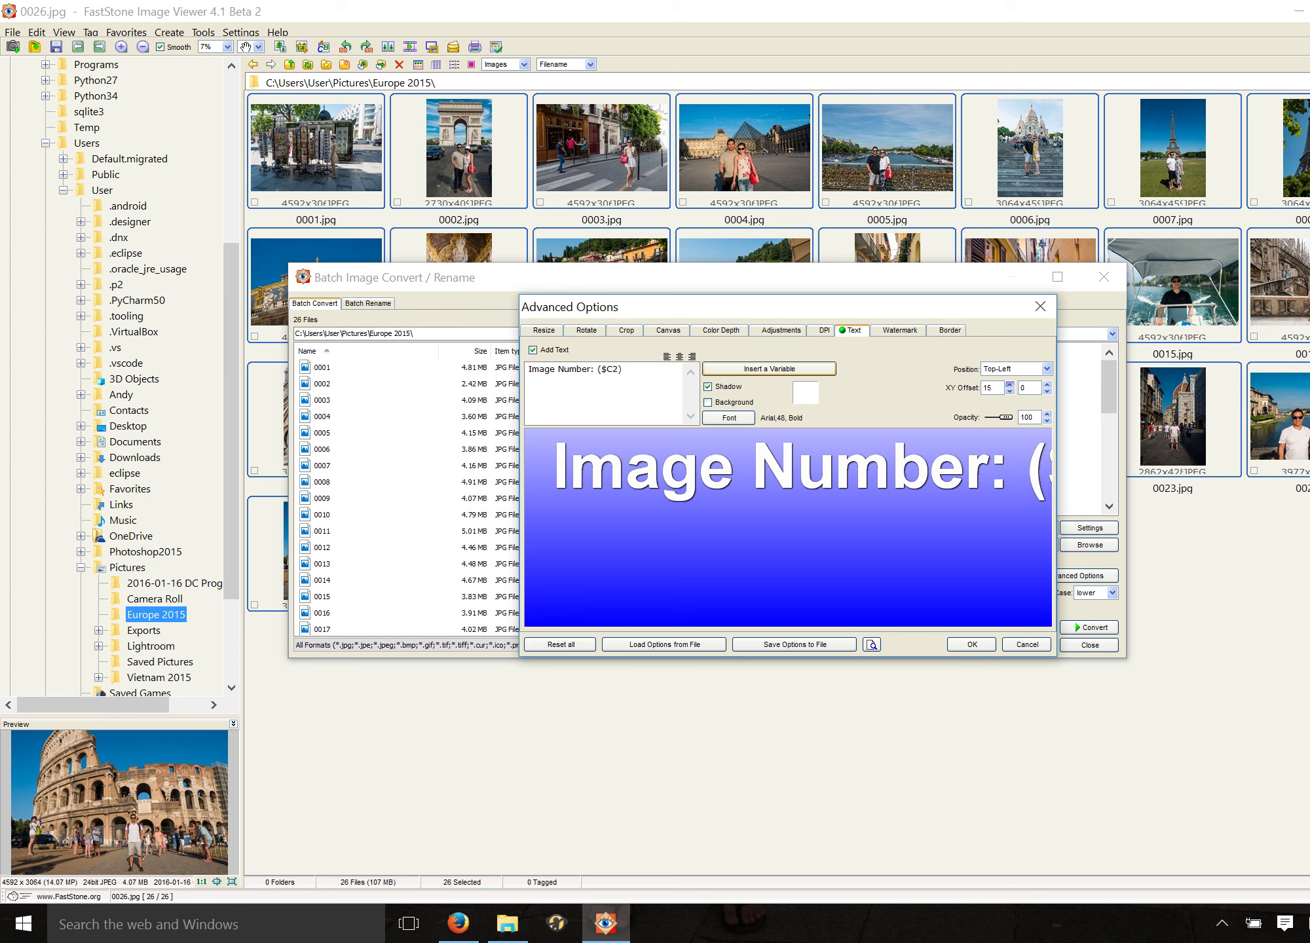
pyautogui.click(1010, 385)
pyautogui.click(1010, 385)
pyautogui.click(1010, 385)
pyautogui.click(1010, 385)
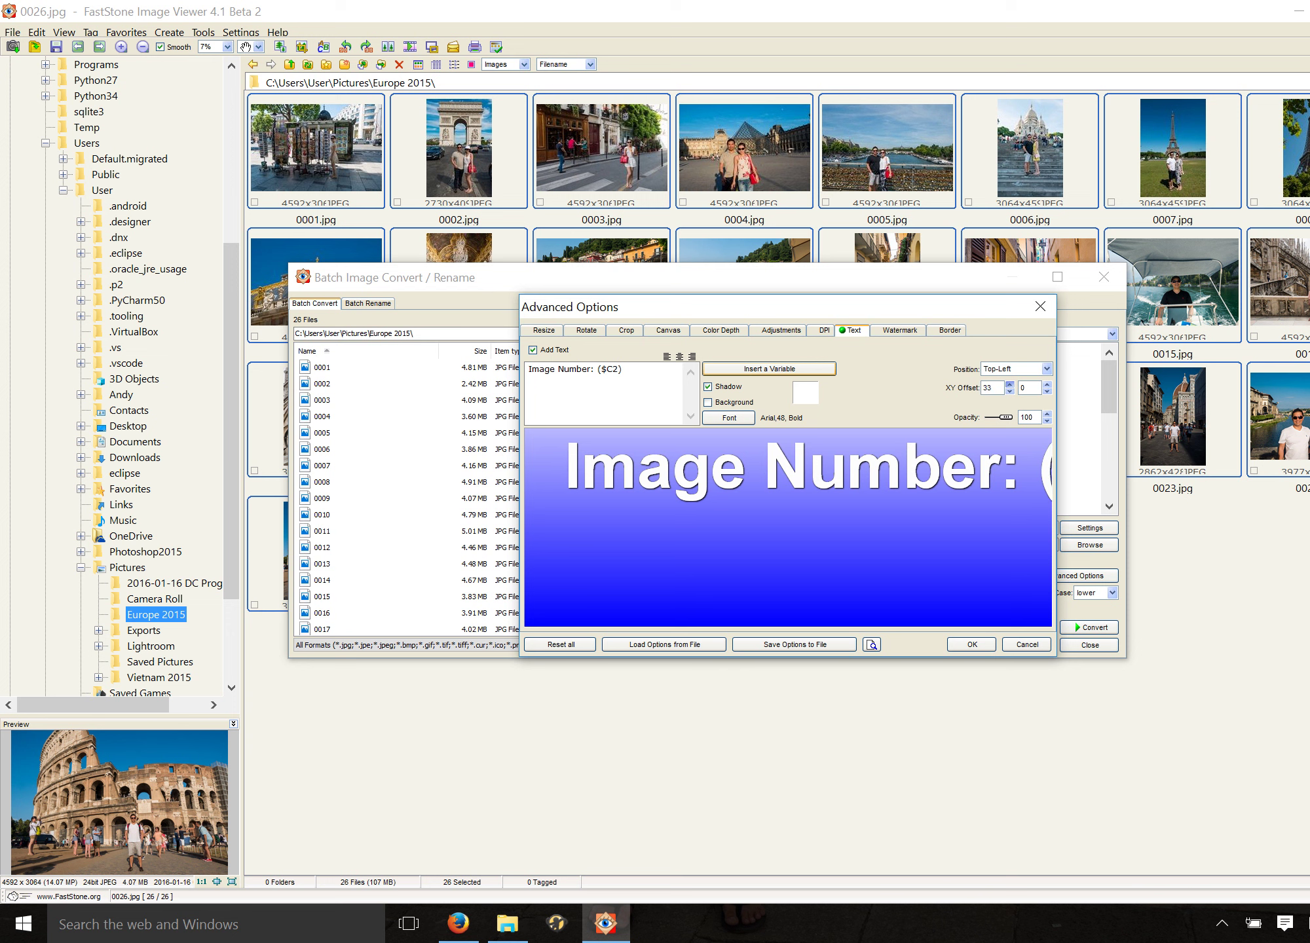
pyautogui.click(1010, 385)
pyautogui.click(1010, 385)
pyautogui.click(1010, 385)
pyautogui.click(1010, 385)
pyautogui.click(1010, 384)
pyautogui.click(1010, 384)
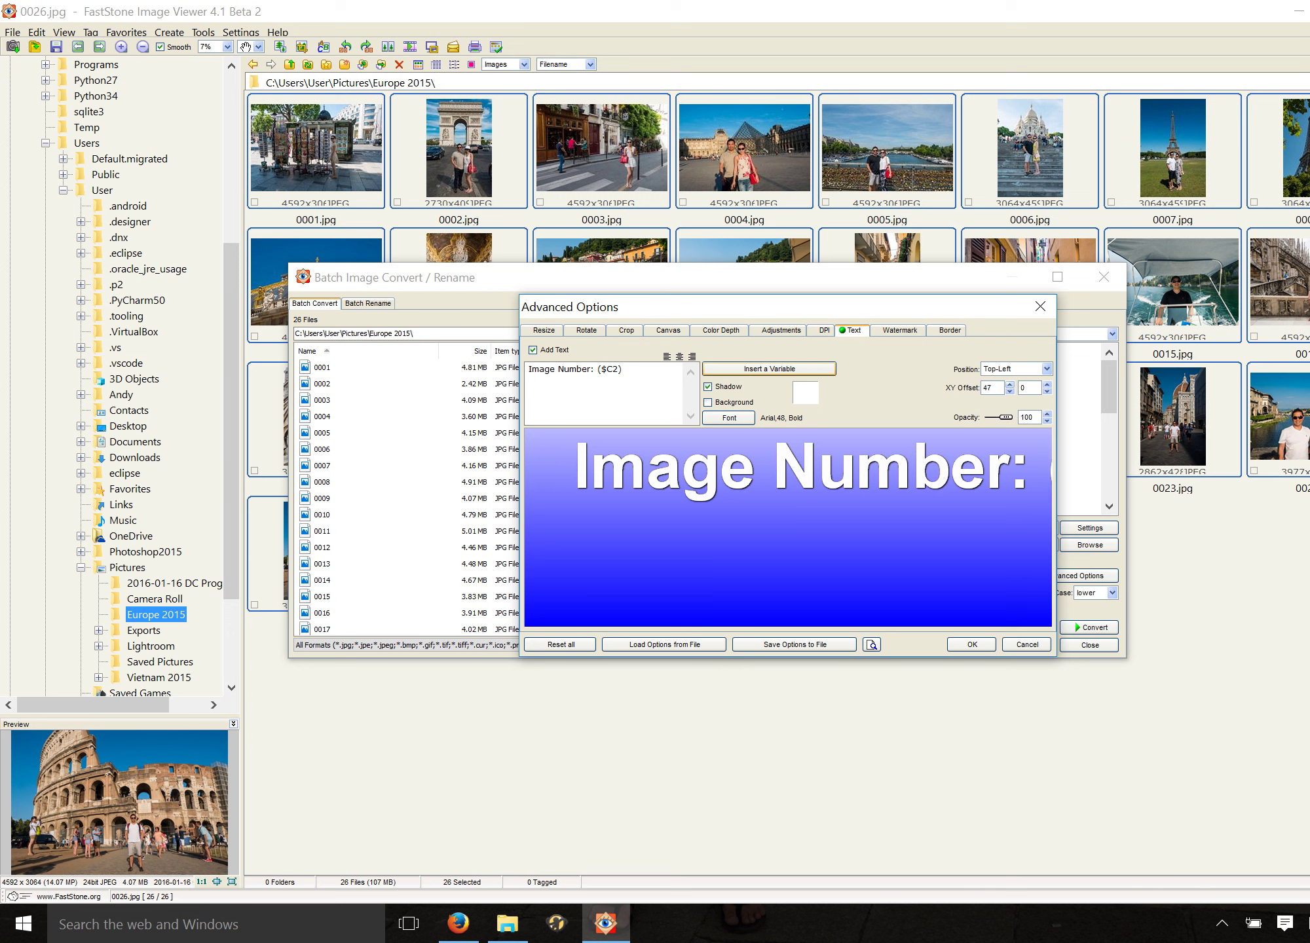
pyautogui.click(1010, 385)
pyautogui.click(1010, 385)
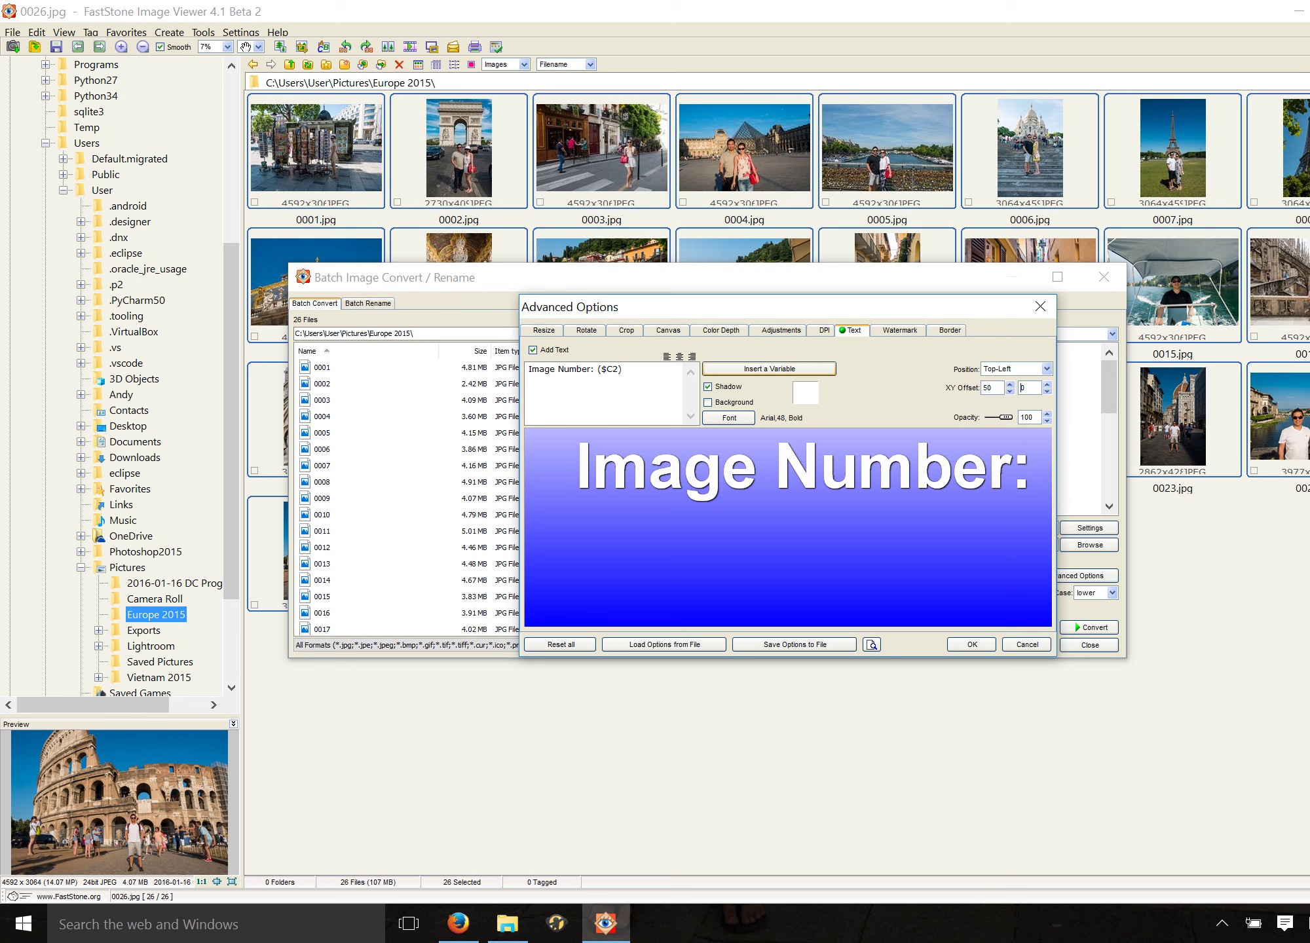
pyautogui.write('50')
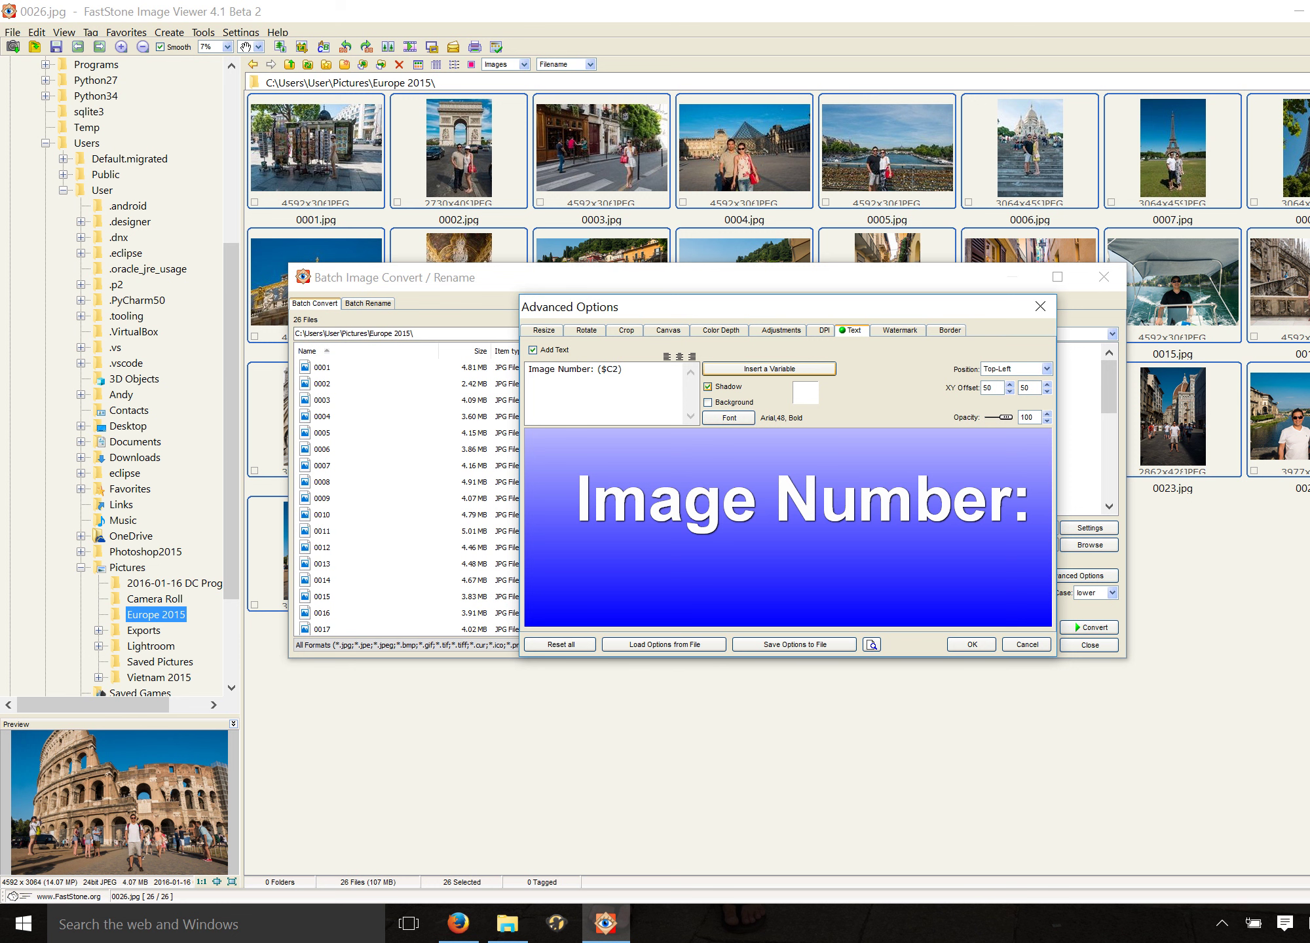
# Keep the shadow on, add a red background band at 100 opacity, and confirm Advanced Options
pyautogui.click(708, 386)
pyautogui.click(708, 386)
pyautogui.click(708, 402)
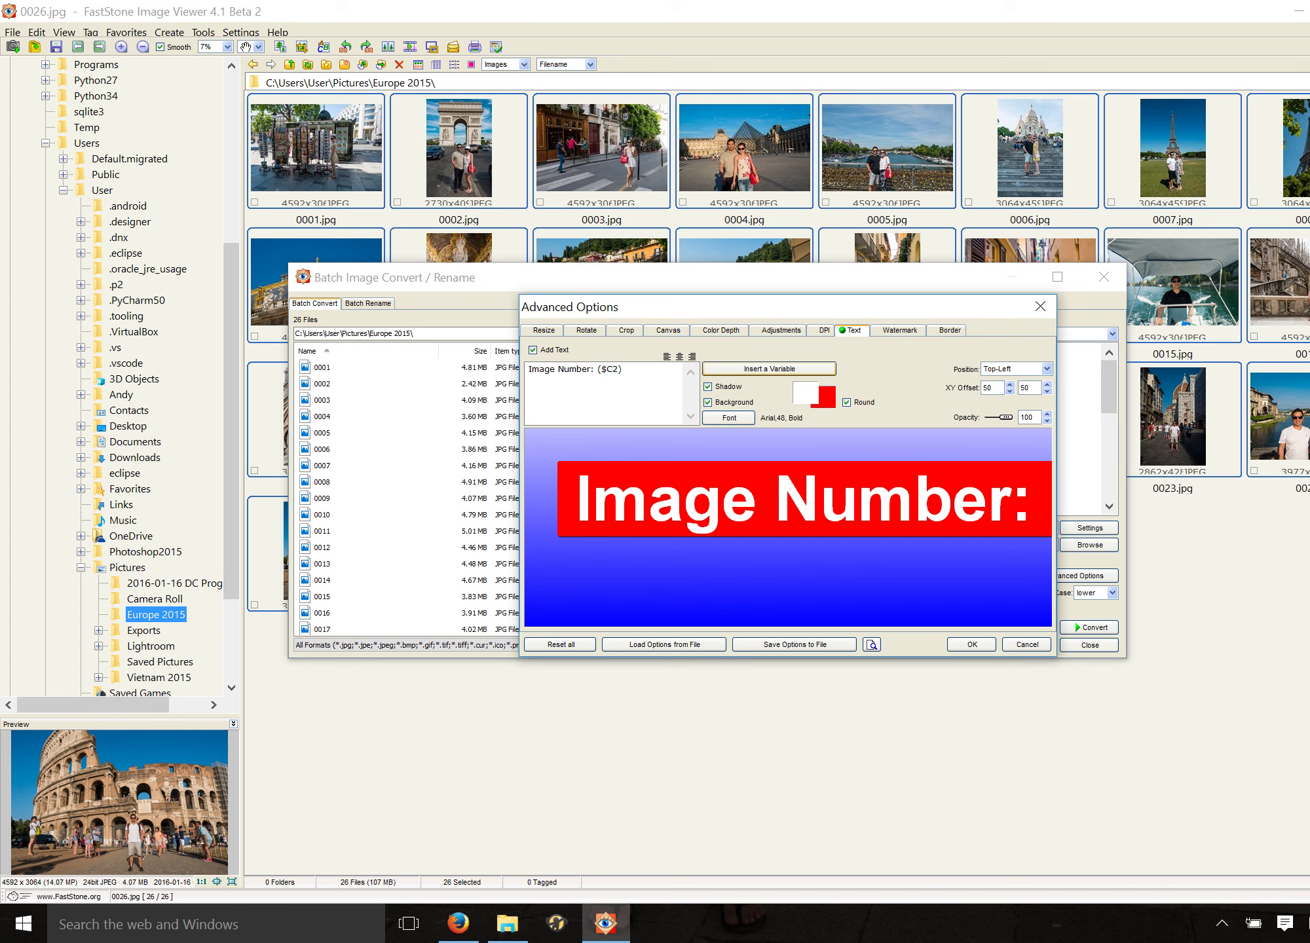
pyautogui.moveTo(1007, 417); pyautogui.dragTo(997, 417)
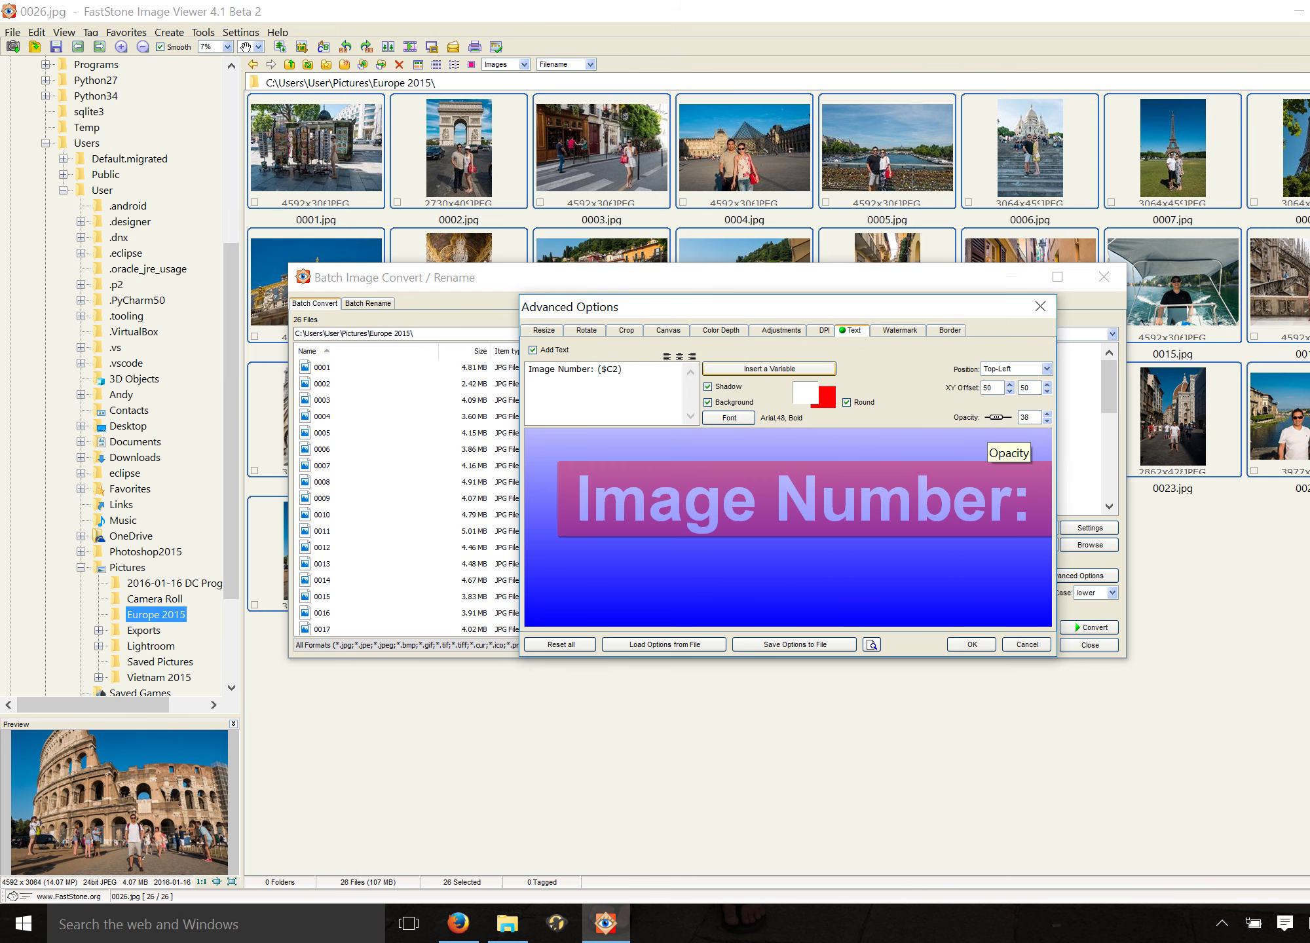
pyautogui.moveTo(996, 417); pyautogui.dragTo(1007, 417)
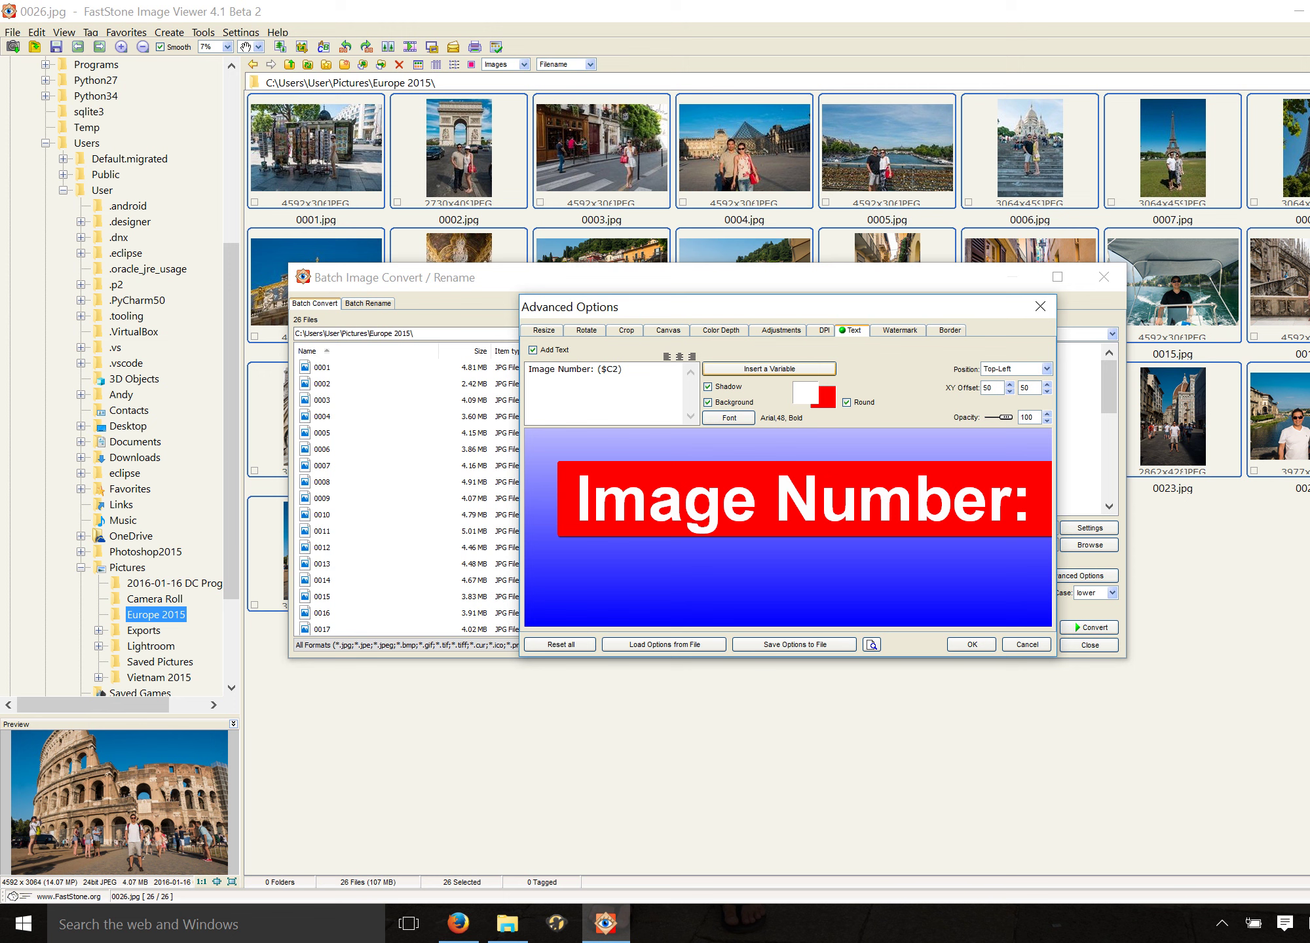
pyautogui.click(972, 645)
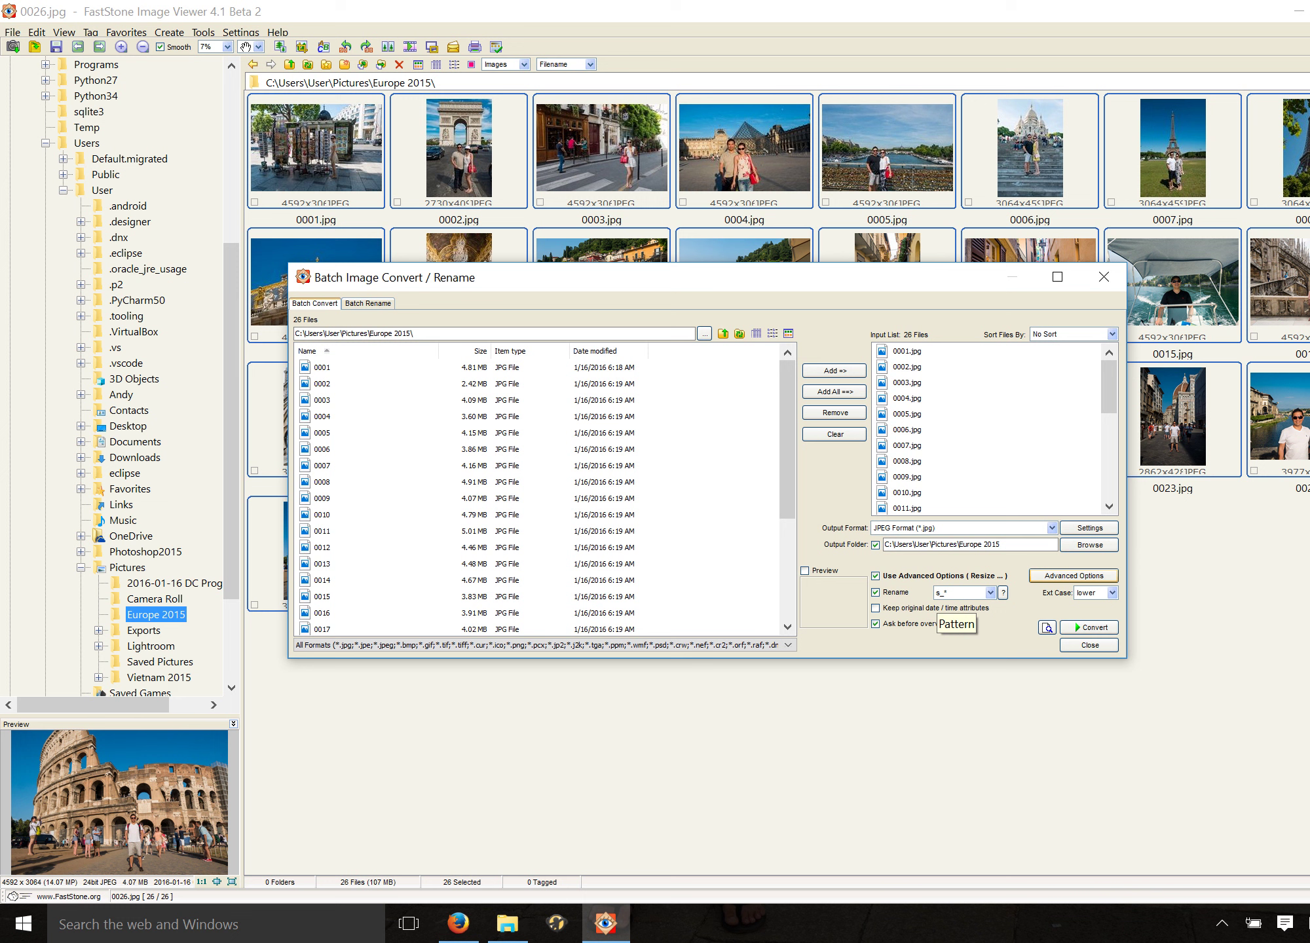
# Delete the 's_' prefix so the rename pattern reads just '*'
pyautogui.moveTo(936, 593); pyautogui.dragTo(936, 592)
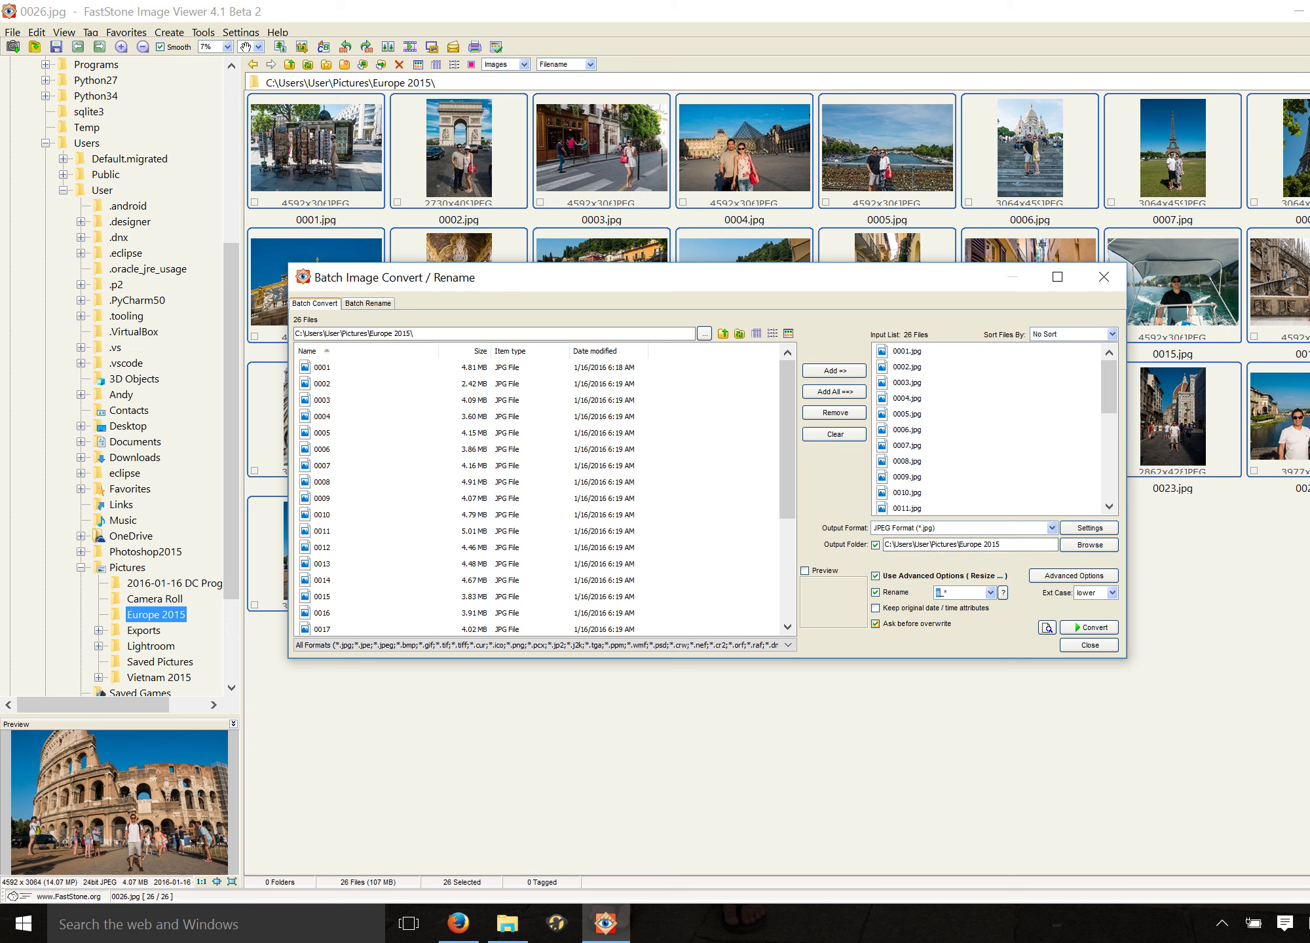
# Run the batch conversion of all 26 Europe photos into labelled s_0001–s_0026 copies
pyautogui.press('Return')
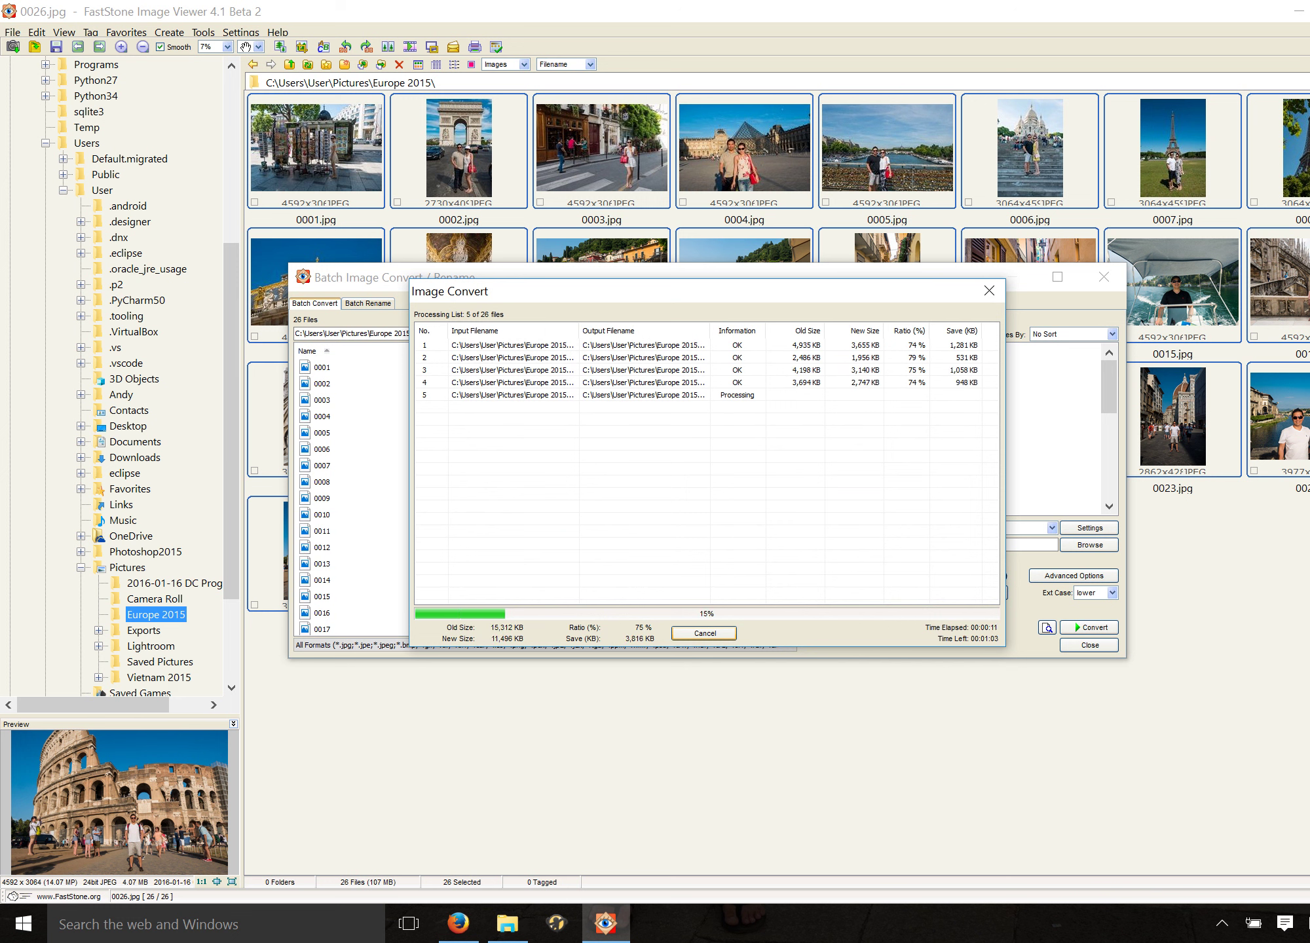
pyautogui.moveTo(458, 291); pyautogui.dragTo(341, 213)
pyautogui.click(524, 293)
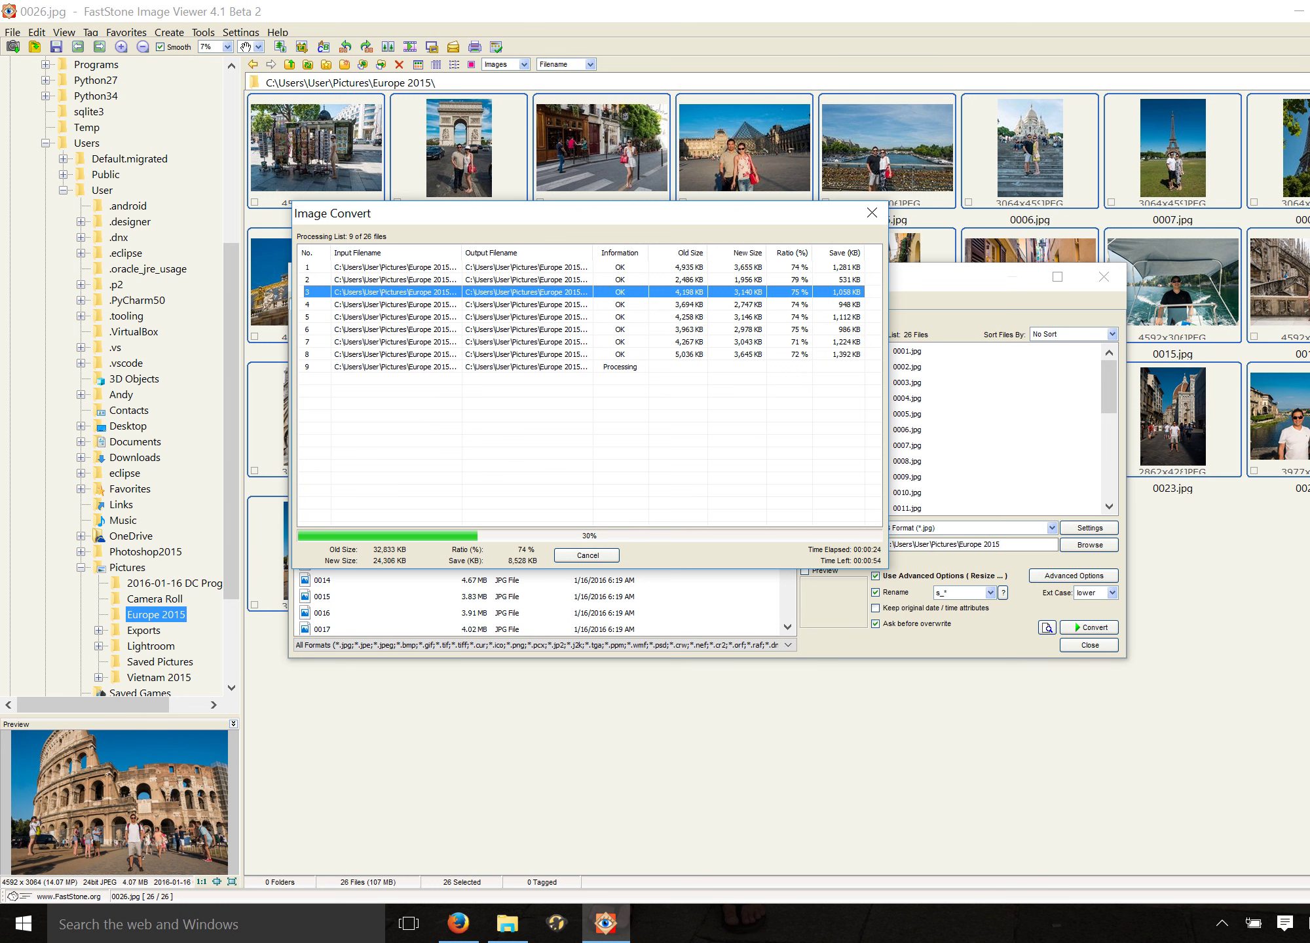
pyautogui.moveTo(524, 213); pyautogui.dragTo(306, 84)
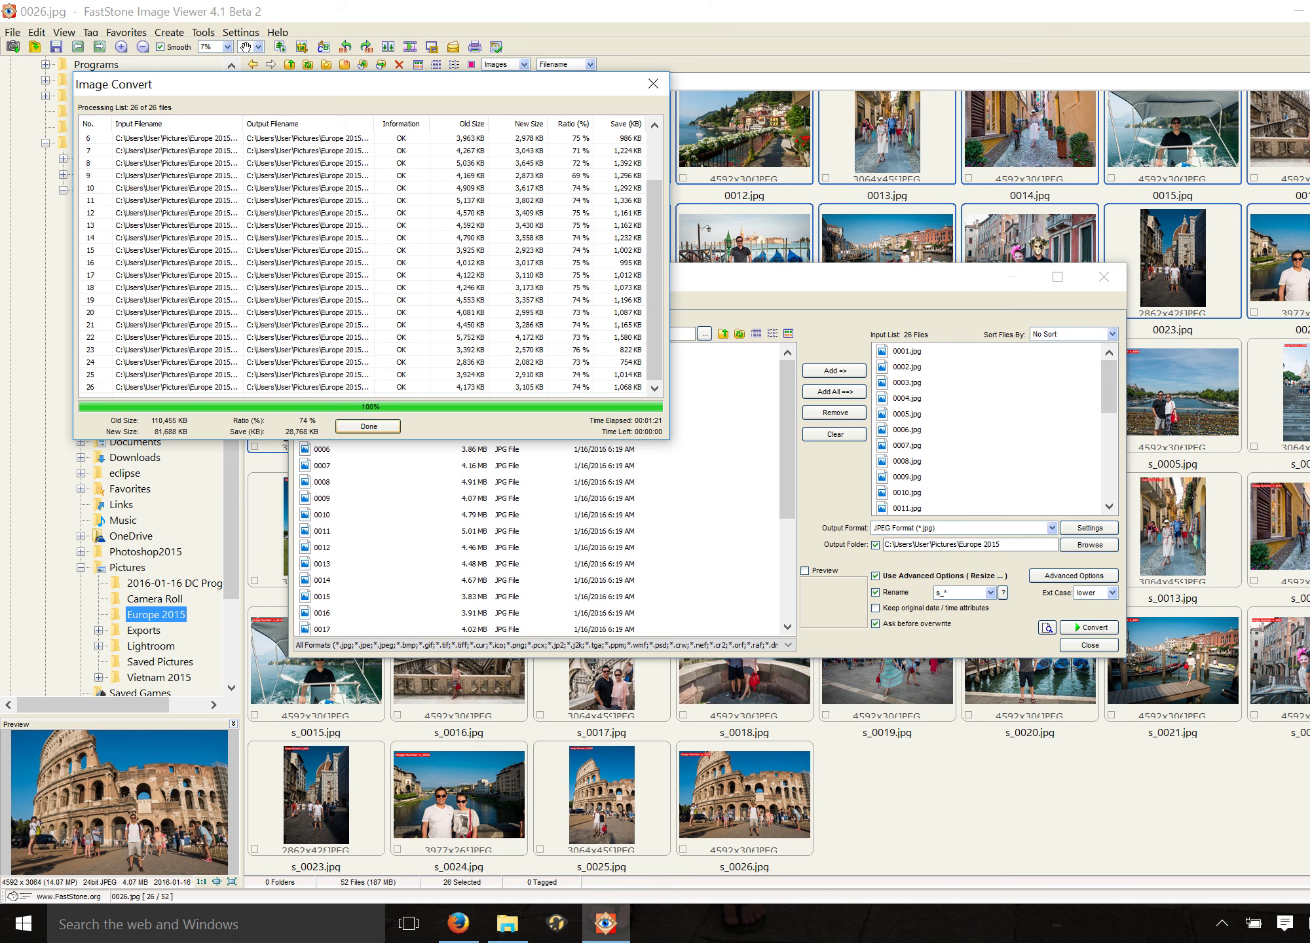
pyautogui.press('Return')
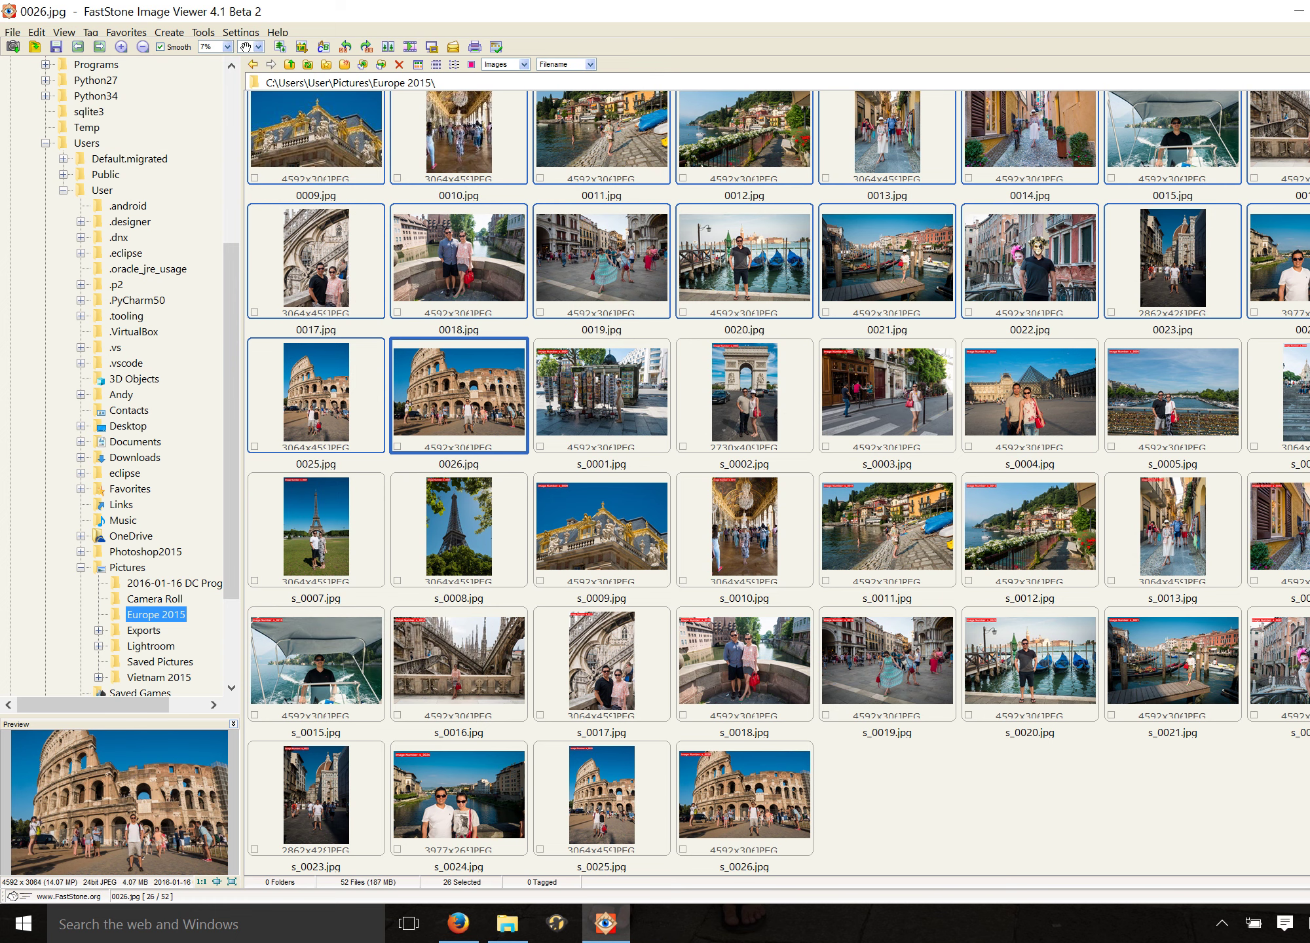
pyautogui.scroll(2, 753, 740)
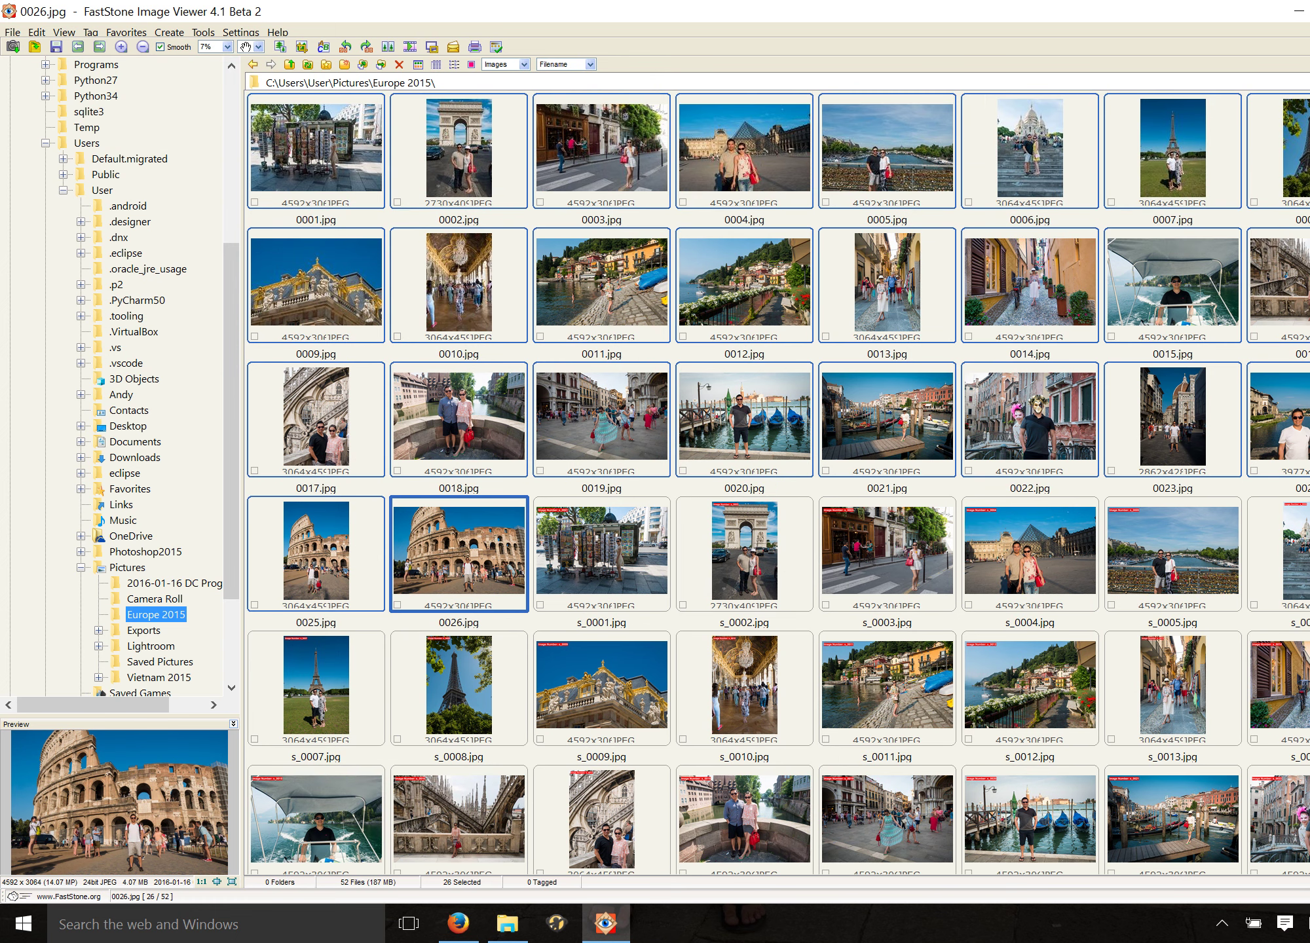
pyautogui.scroll(-2, 603, 469)
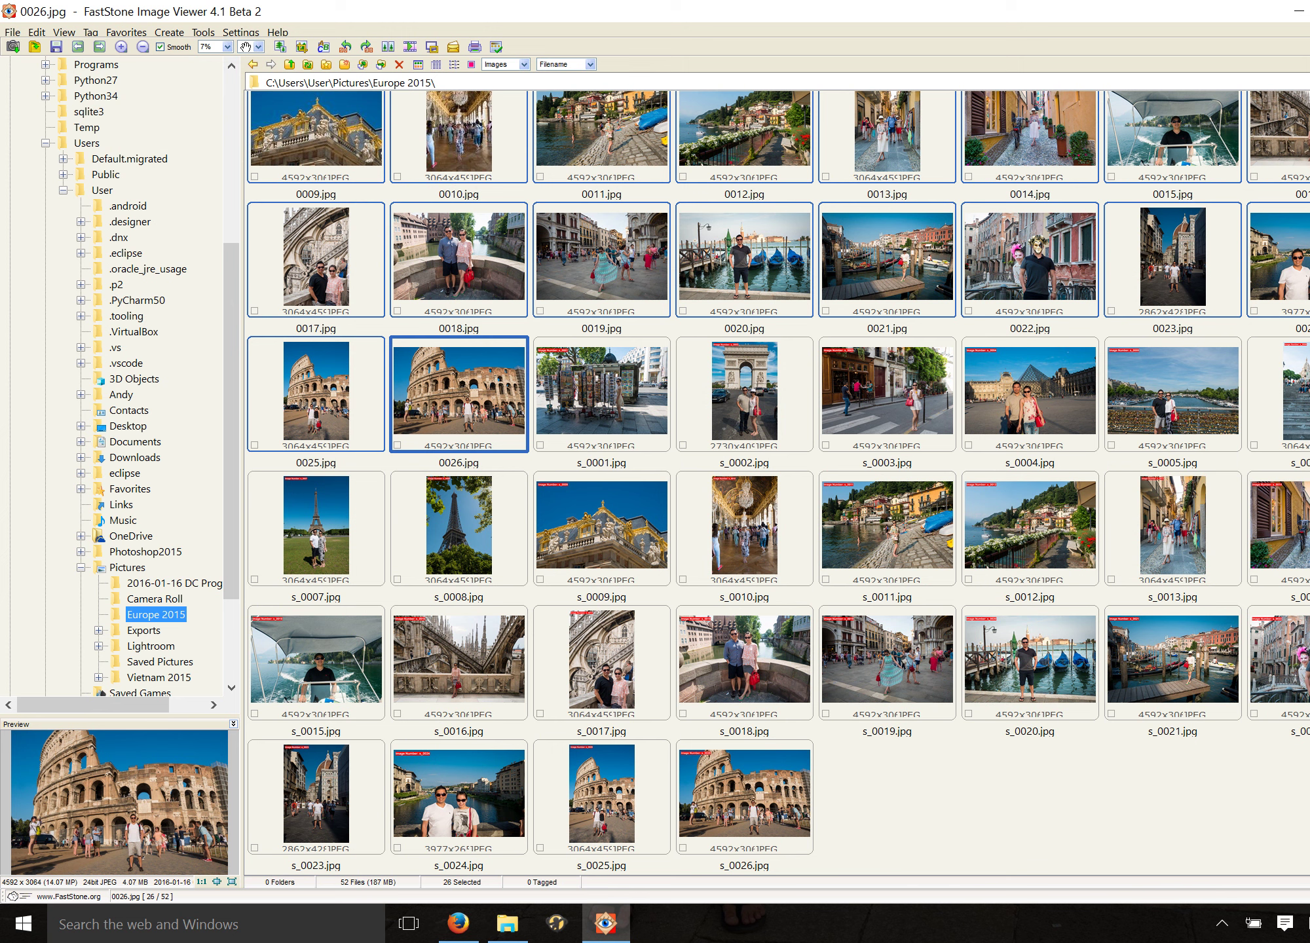
pyautogui.click(604, 452)
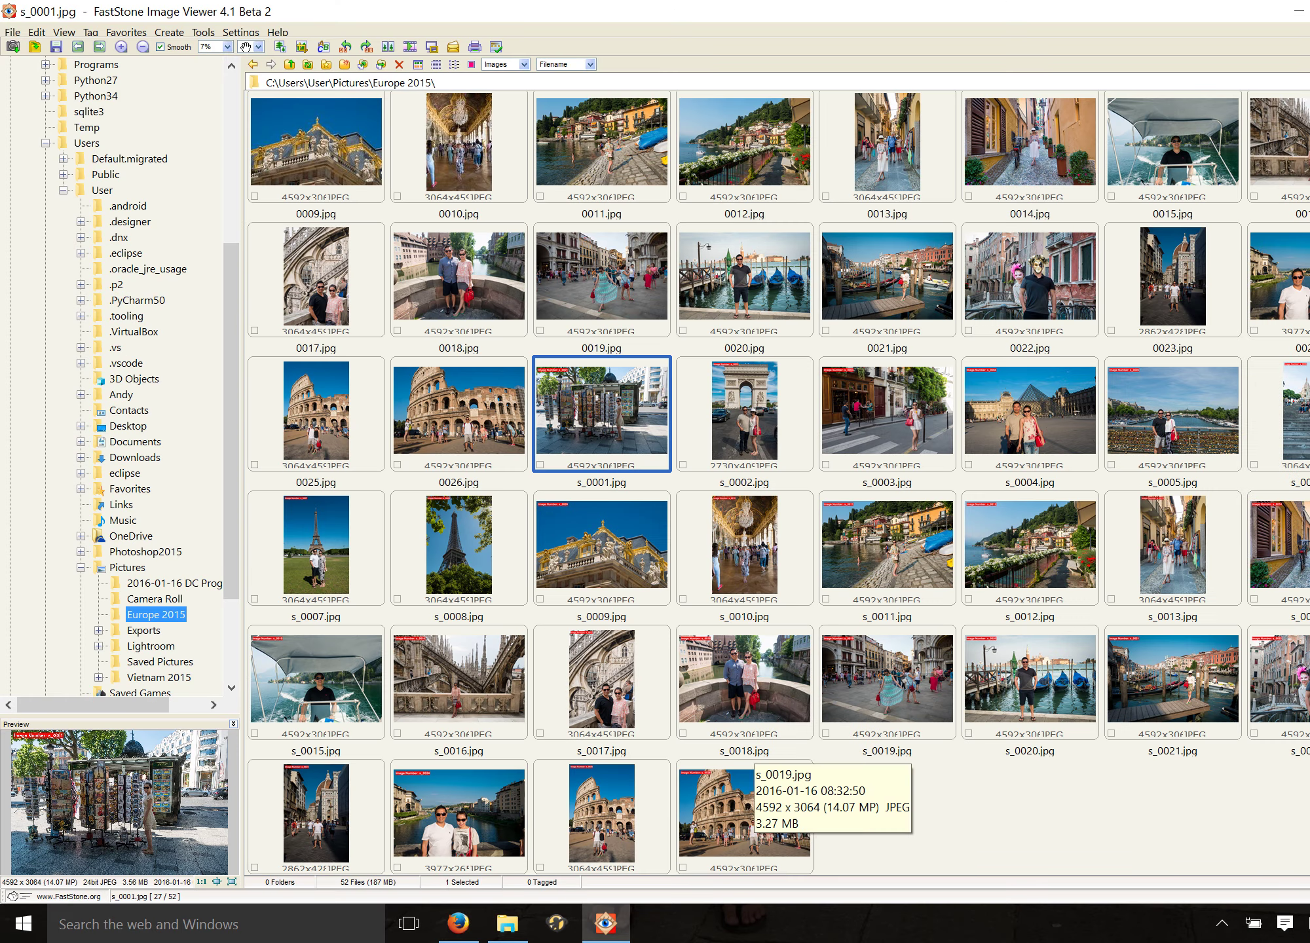
pyautogui.click(888, 688)
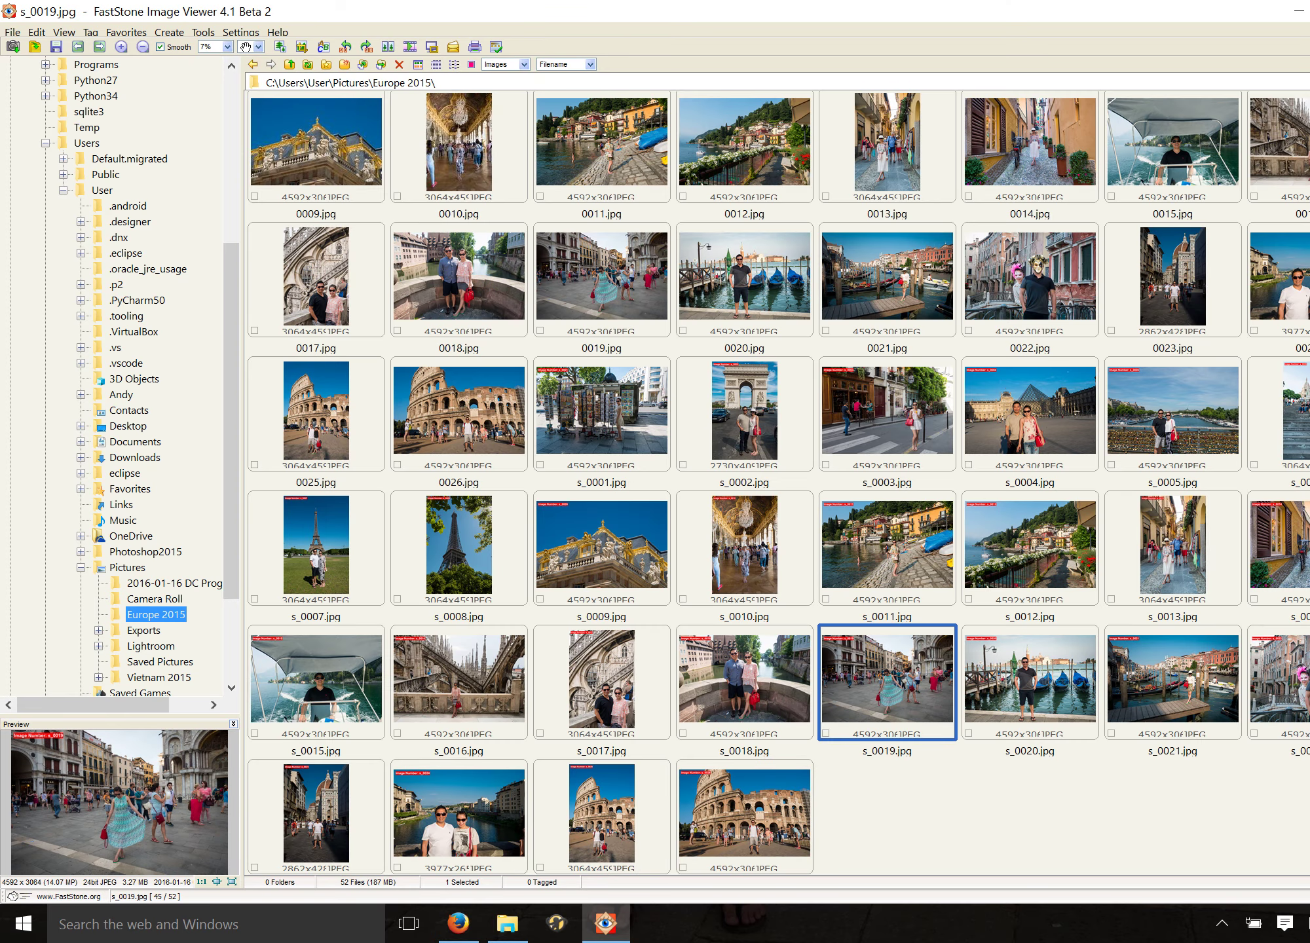
pyautogui.click(459, 413)
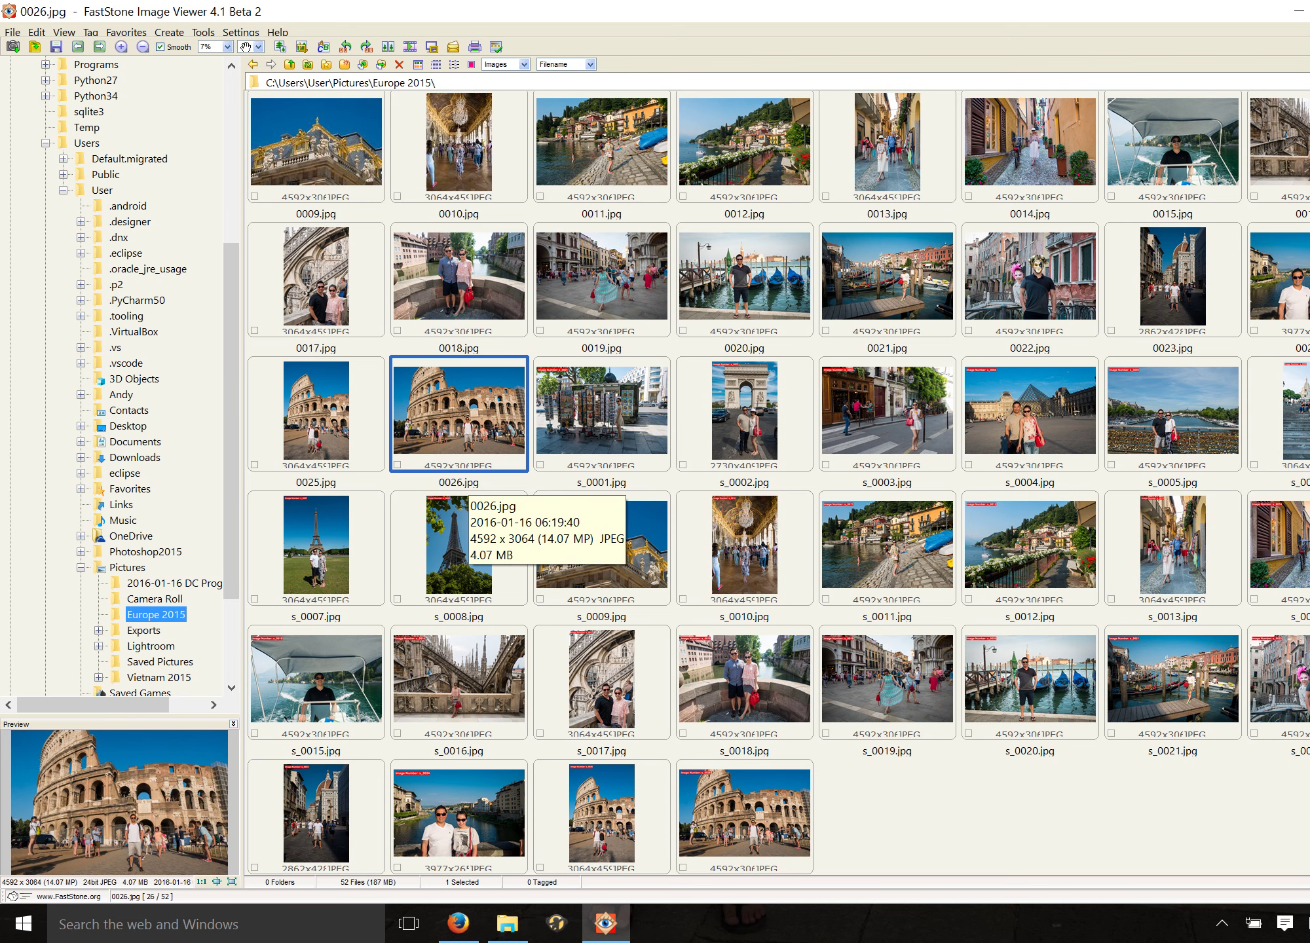
pyautogui.scroll(1, 459, 498)
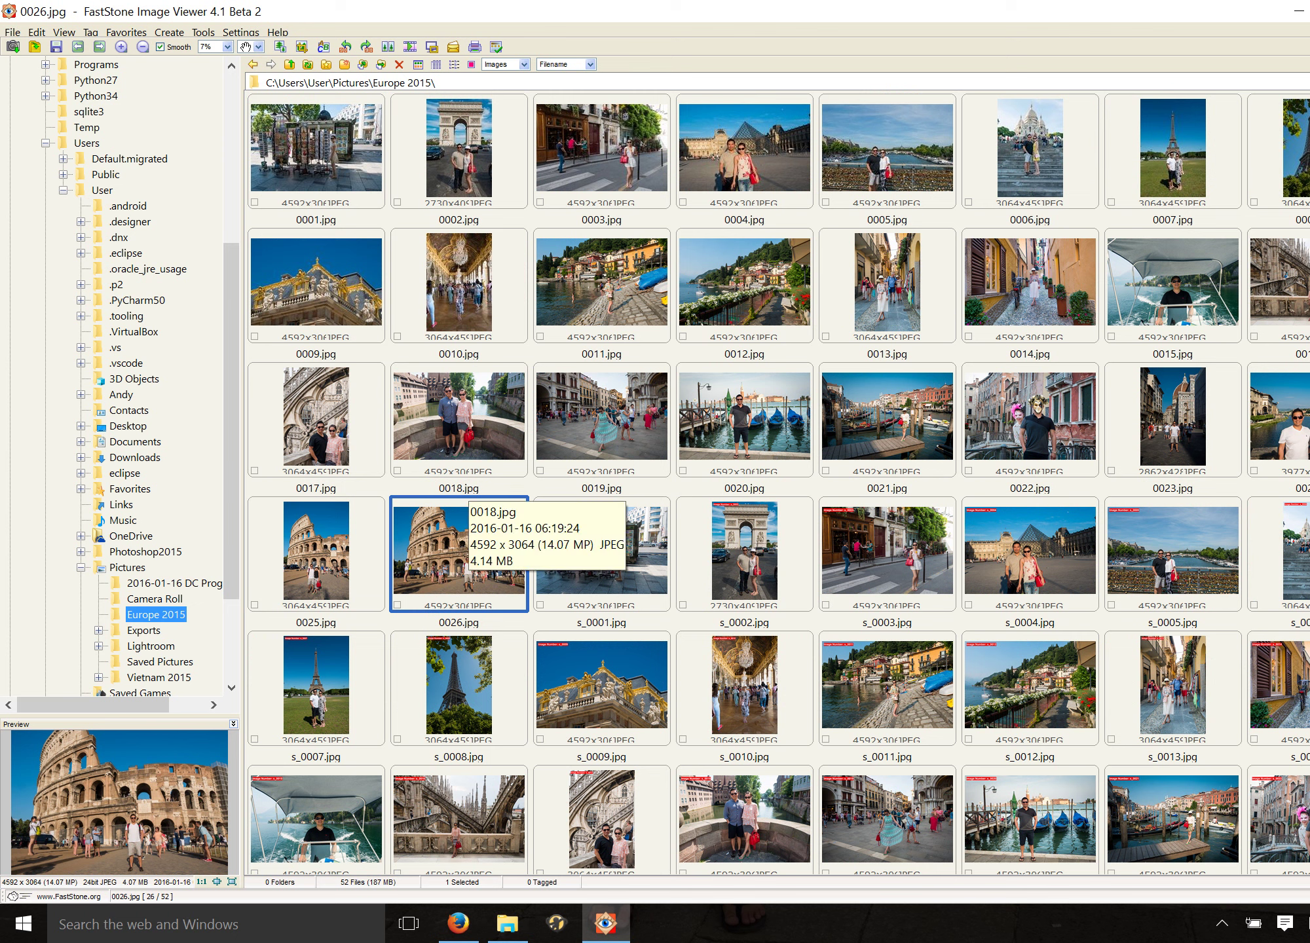
# Set up a batch conversion of 0001.jpg alone, keeping its original file name
pyautogui.click(318, 219)
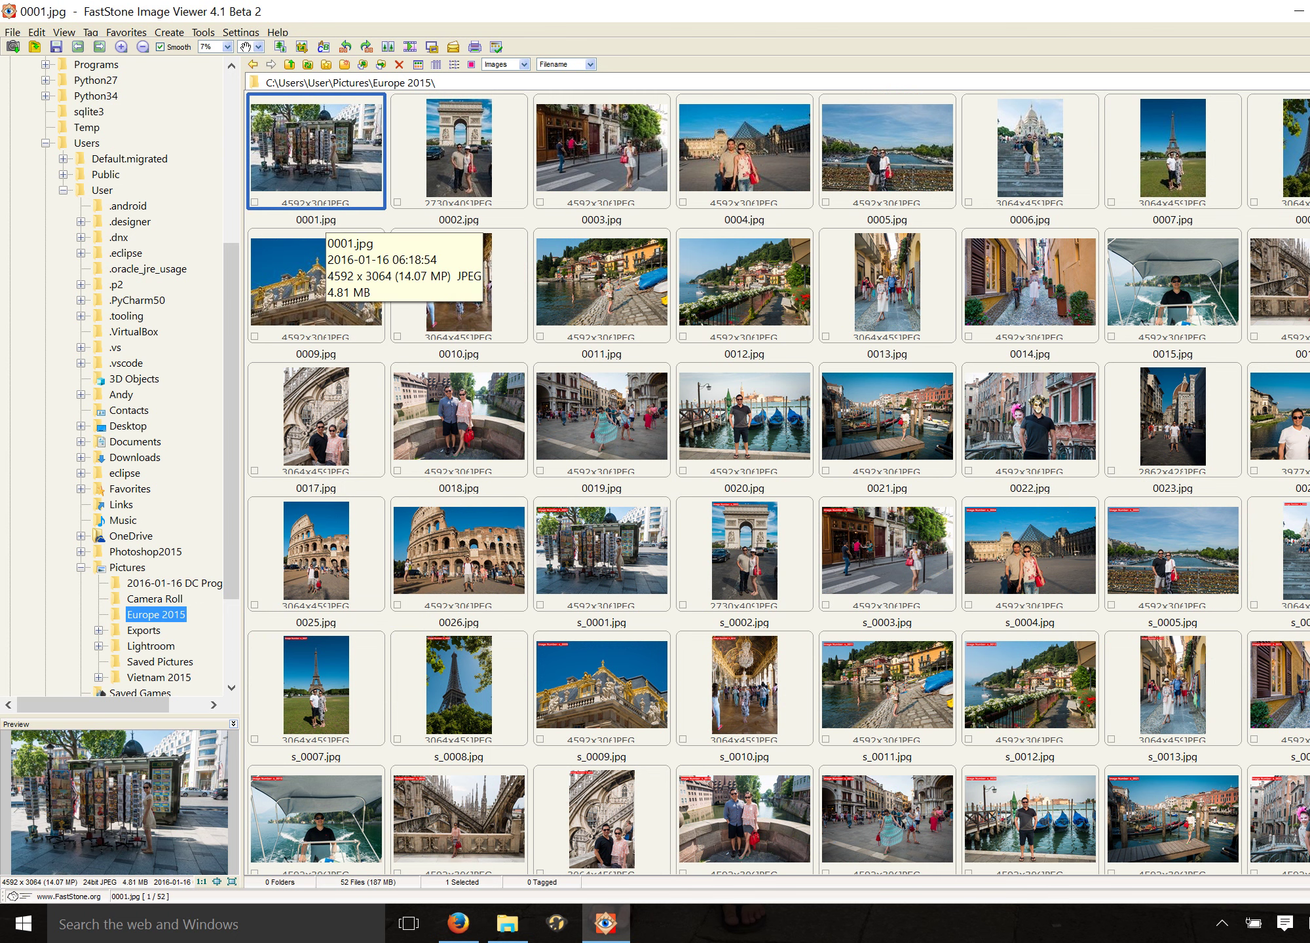
pyautogui.press('F3')
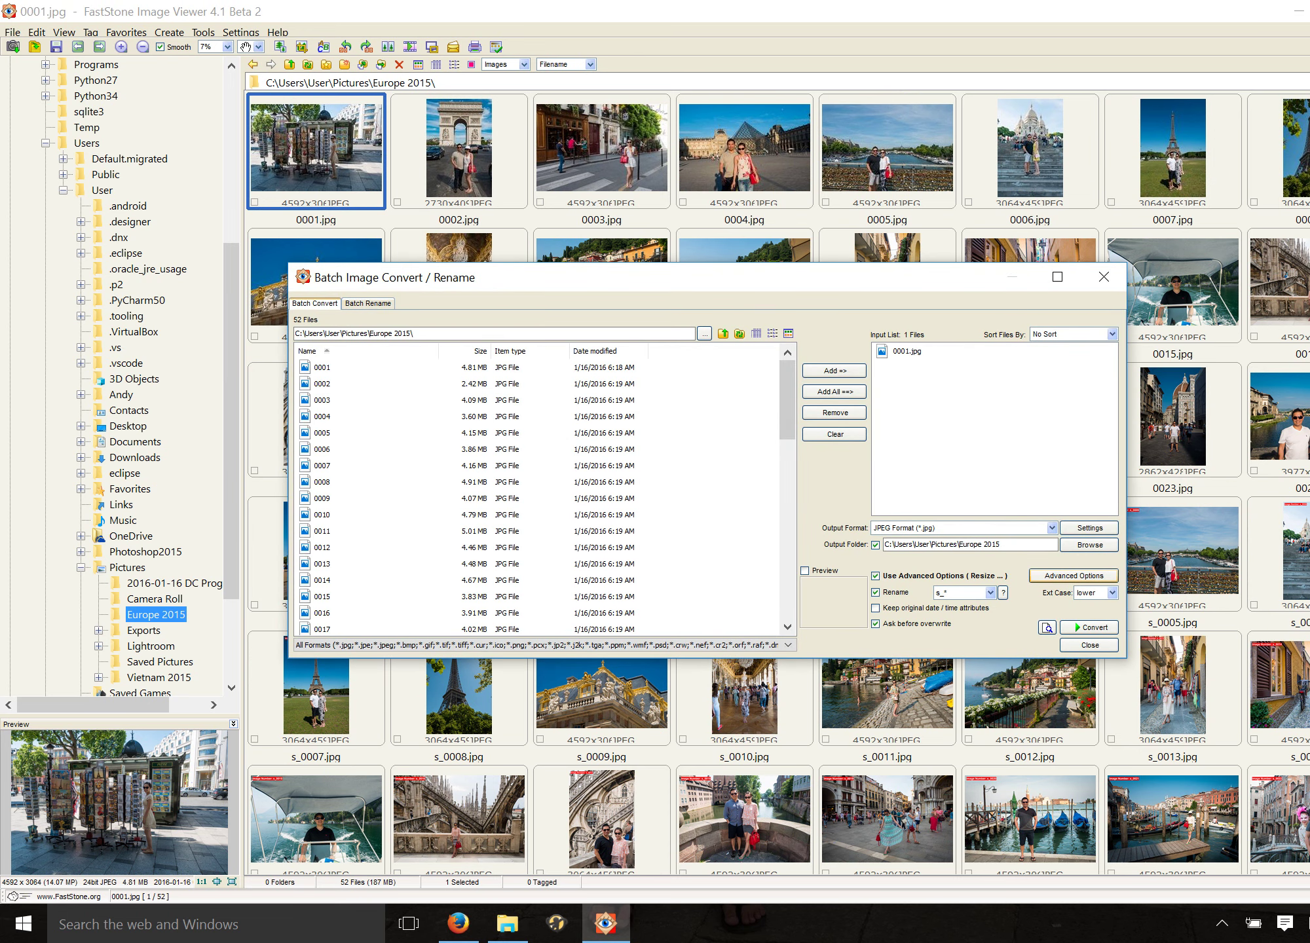
pyautogui.click(875, 592)
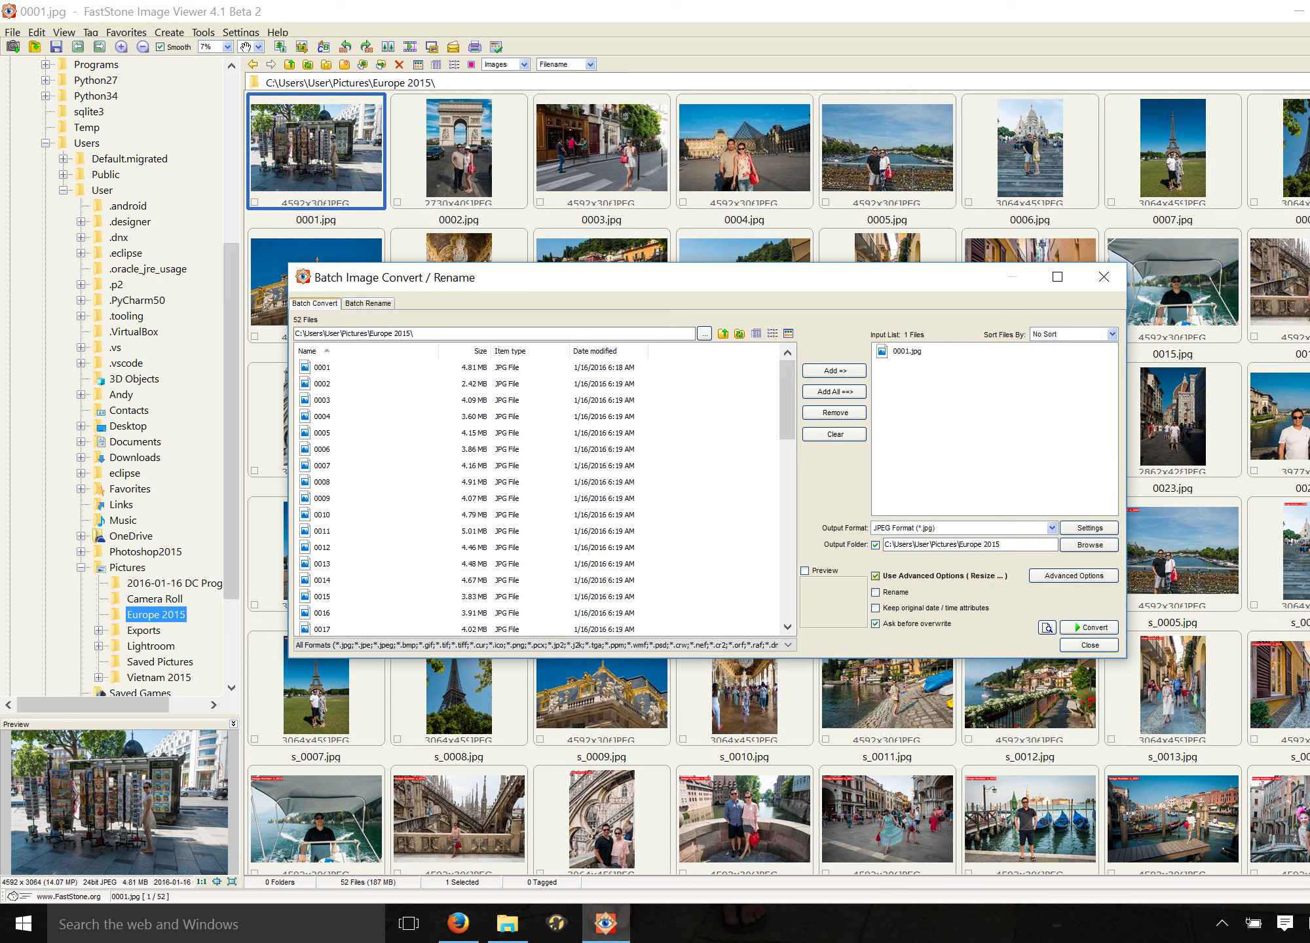
# Remove 'Europe 2015' from the output path so 0001.jpg converts into Pictures
pyautogui.click(962, 544)
pyautogui.hotkey('shift', 'End')
pyautogui.press('BackSpace')
pyautogui.press('Down')
pyautogui.press('Down')
pyautogui.press('Down')
pyautogui.press('Down')
pyautogui.press('Down')
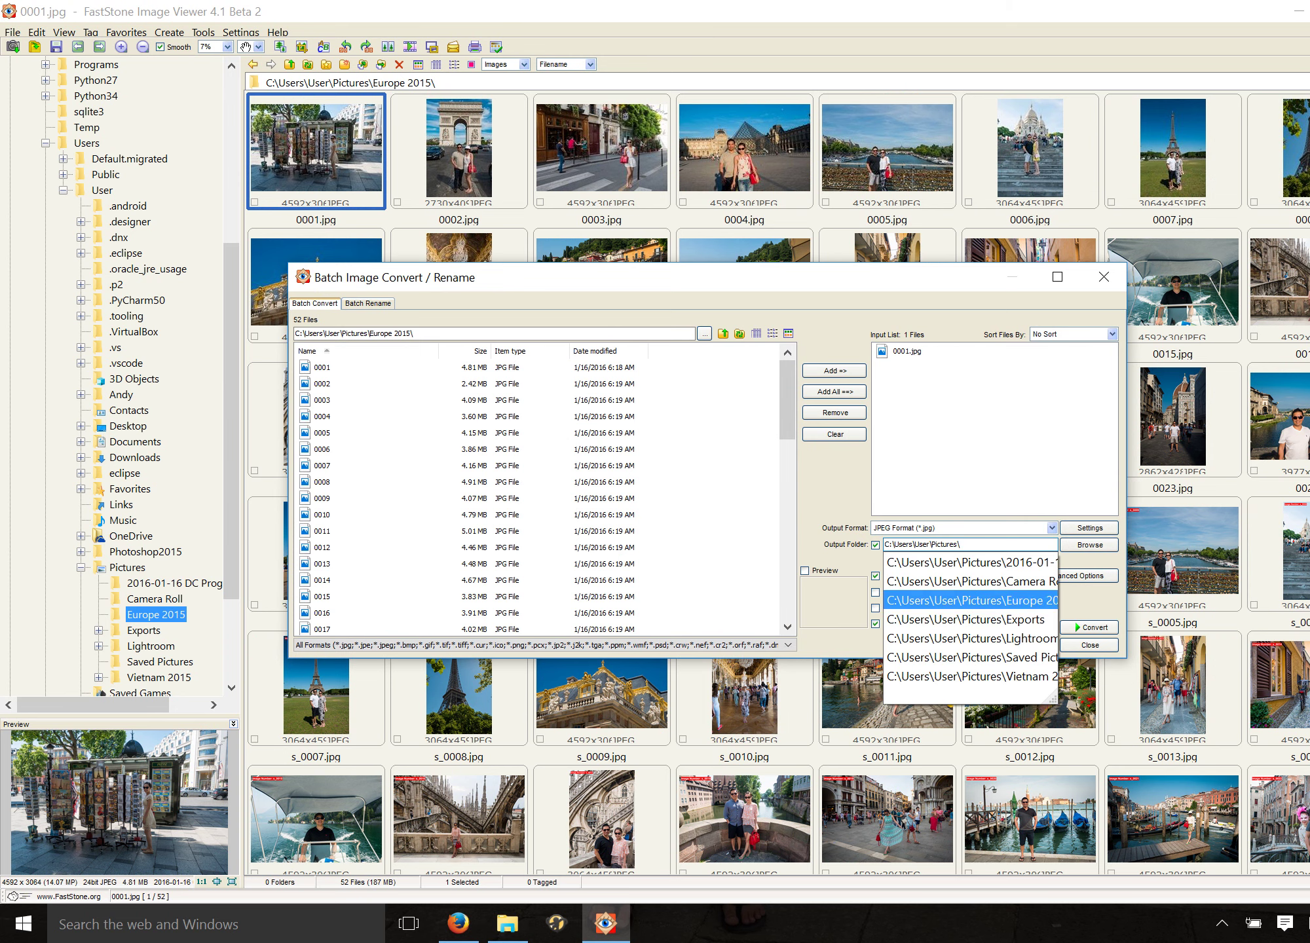
pyautogui.press('Escape')
pyautogui.press('Return')
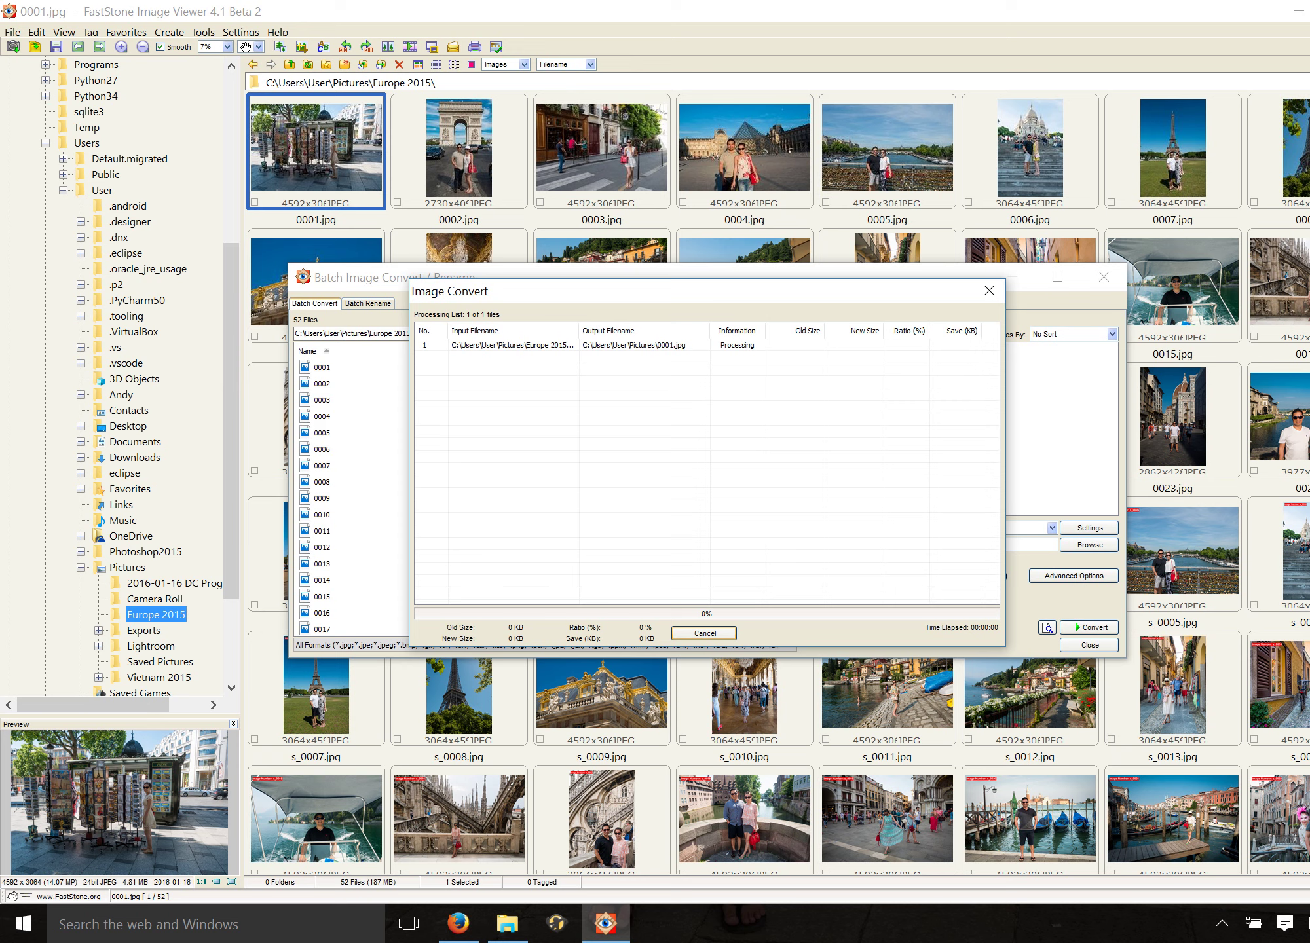
pyautogui.press('Return')
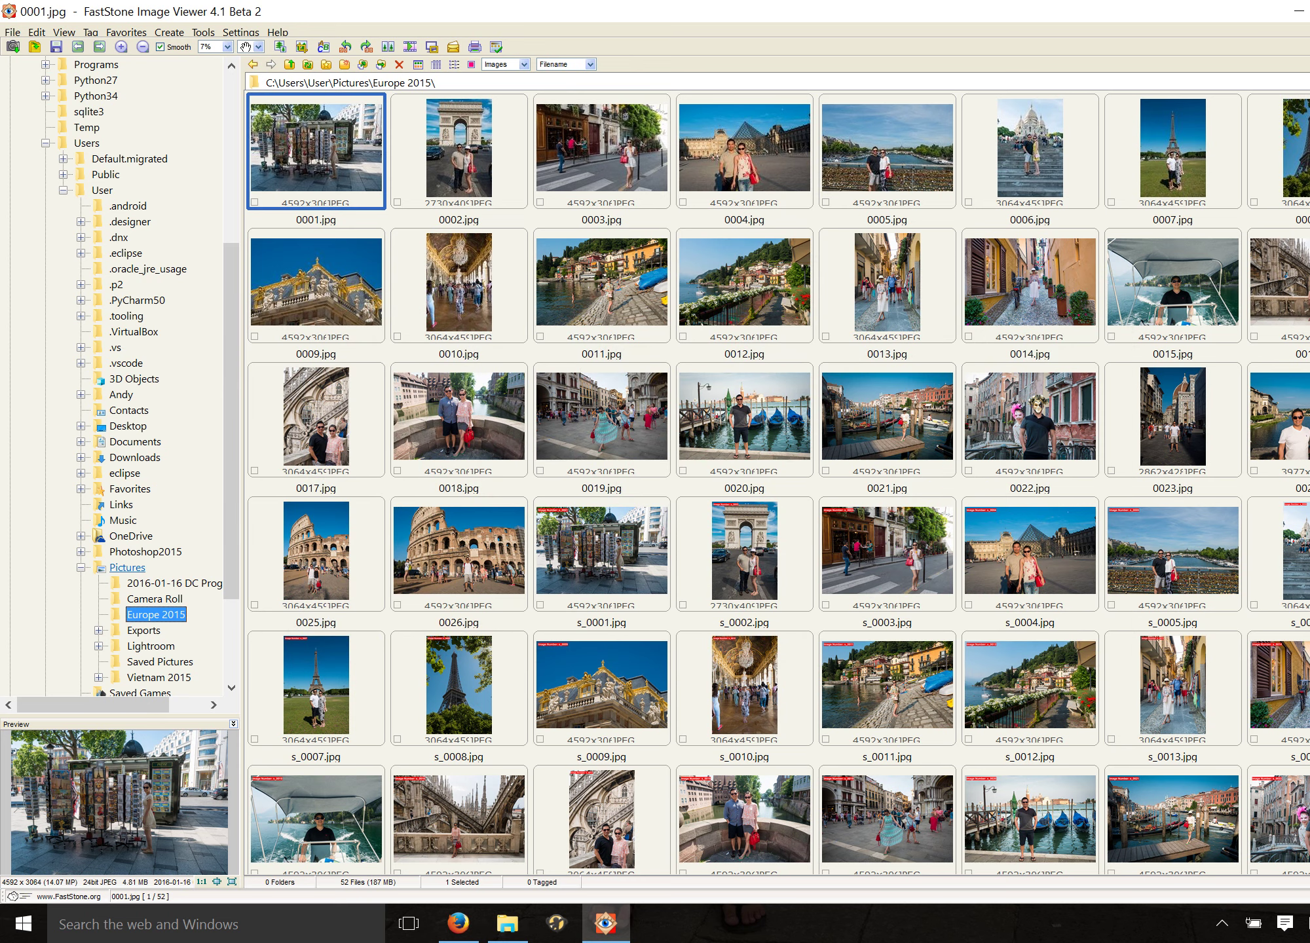
pyautogui.click(127, 568)
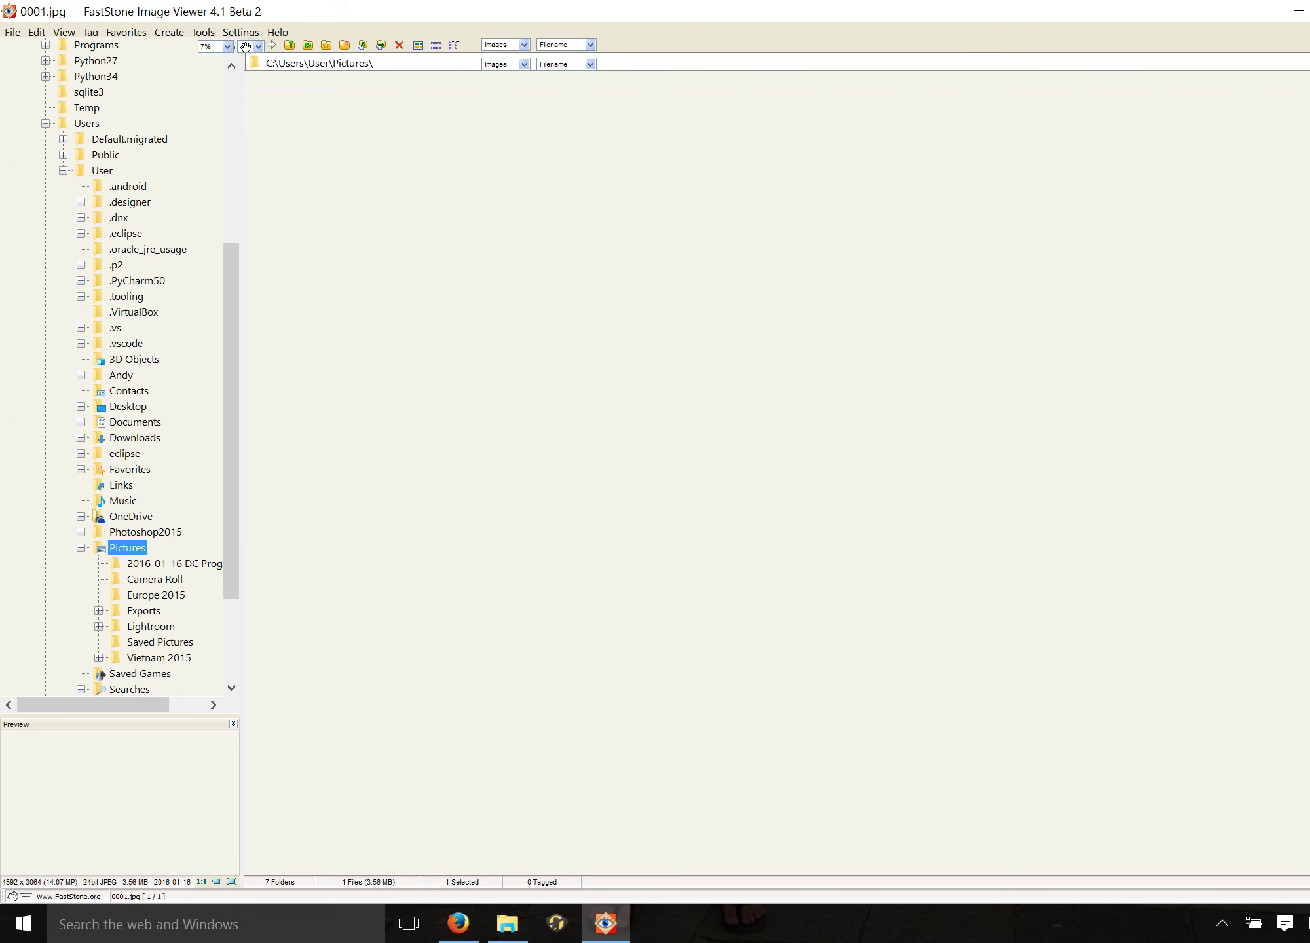
pyautogui.click(609, 219)
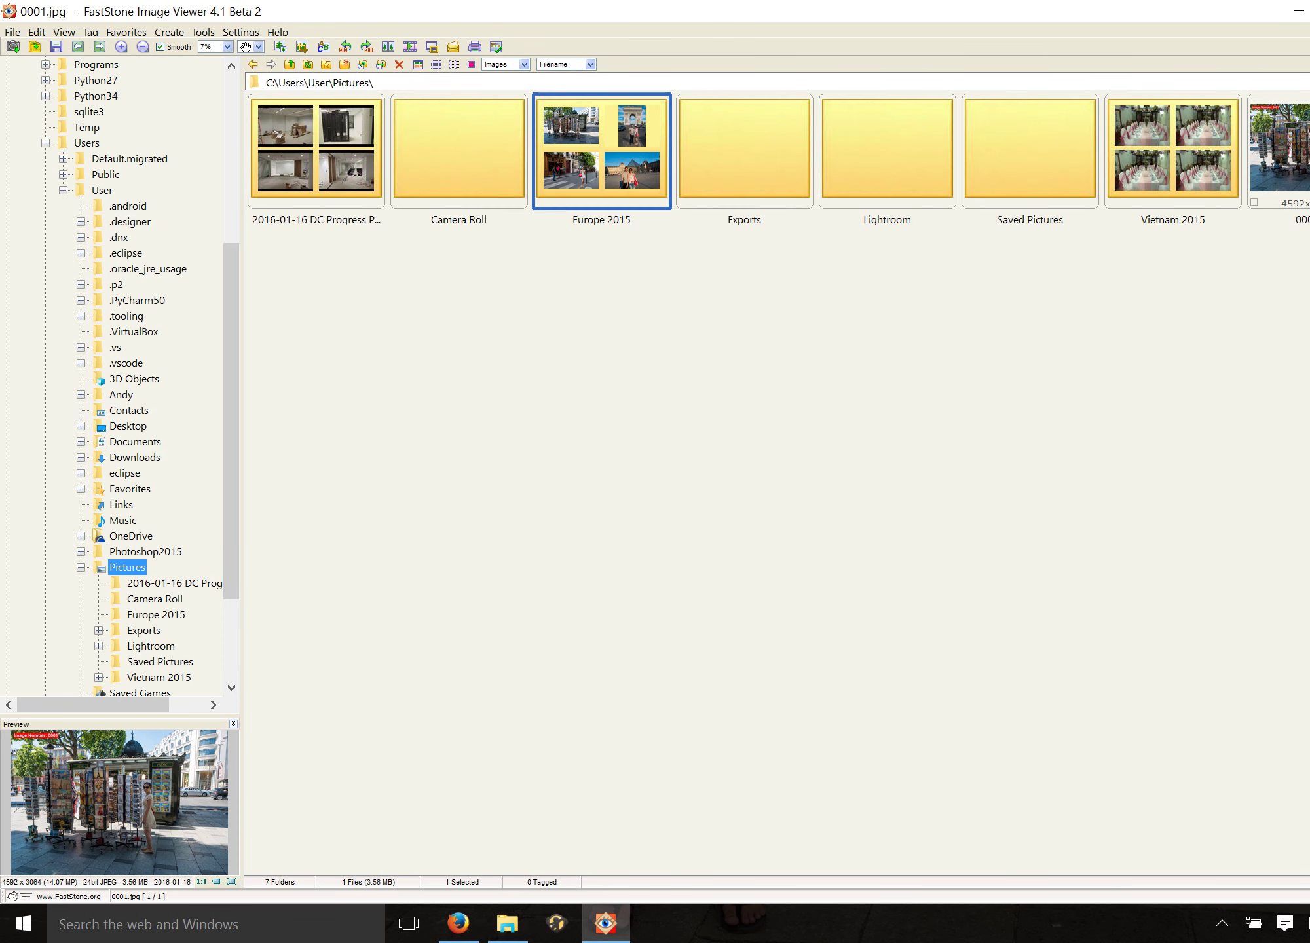
# Go back into Europe 2015 and start a batch conversion of 0001.jpg
pyautogui.press('Return')
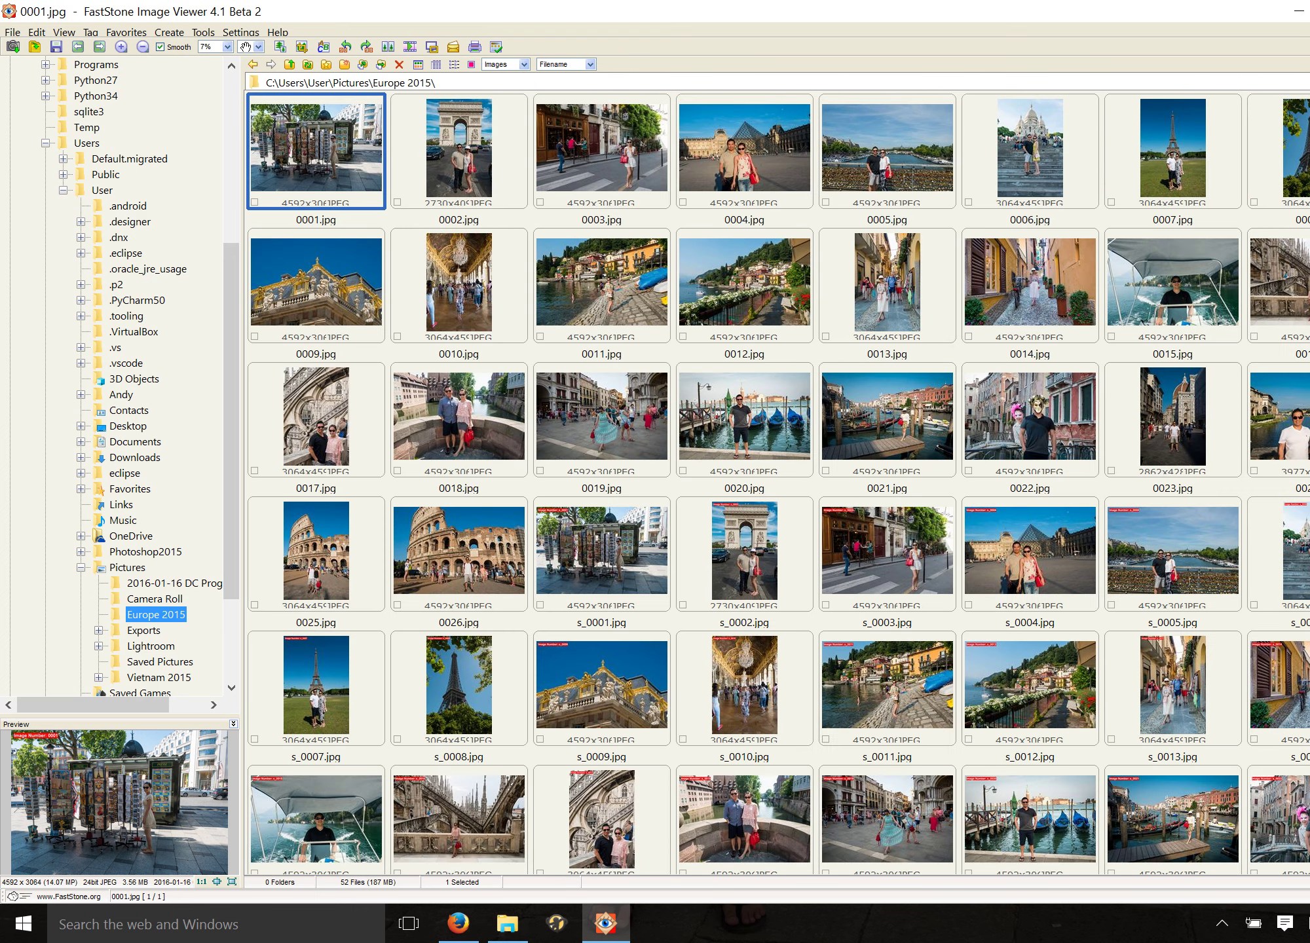
pyautogui.press('F2')
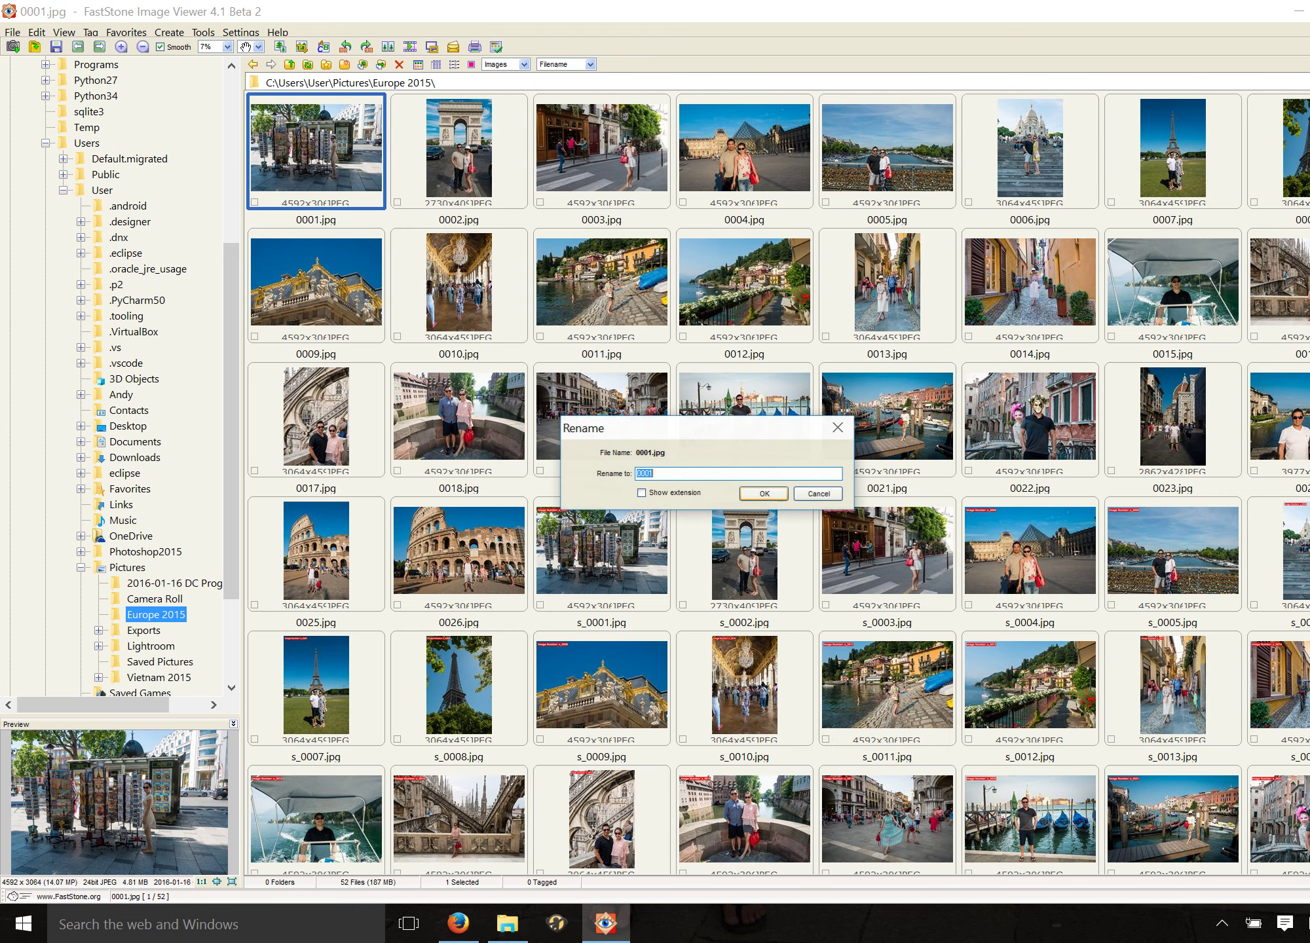
pyautogui.press('Escape')
pyautogui.press('F3')
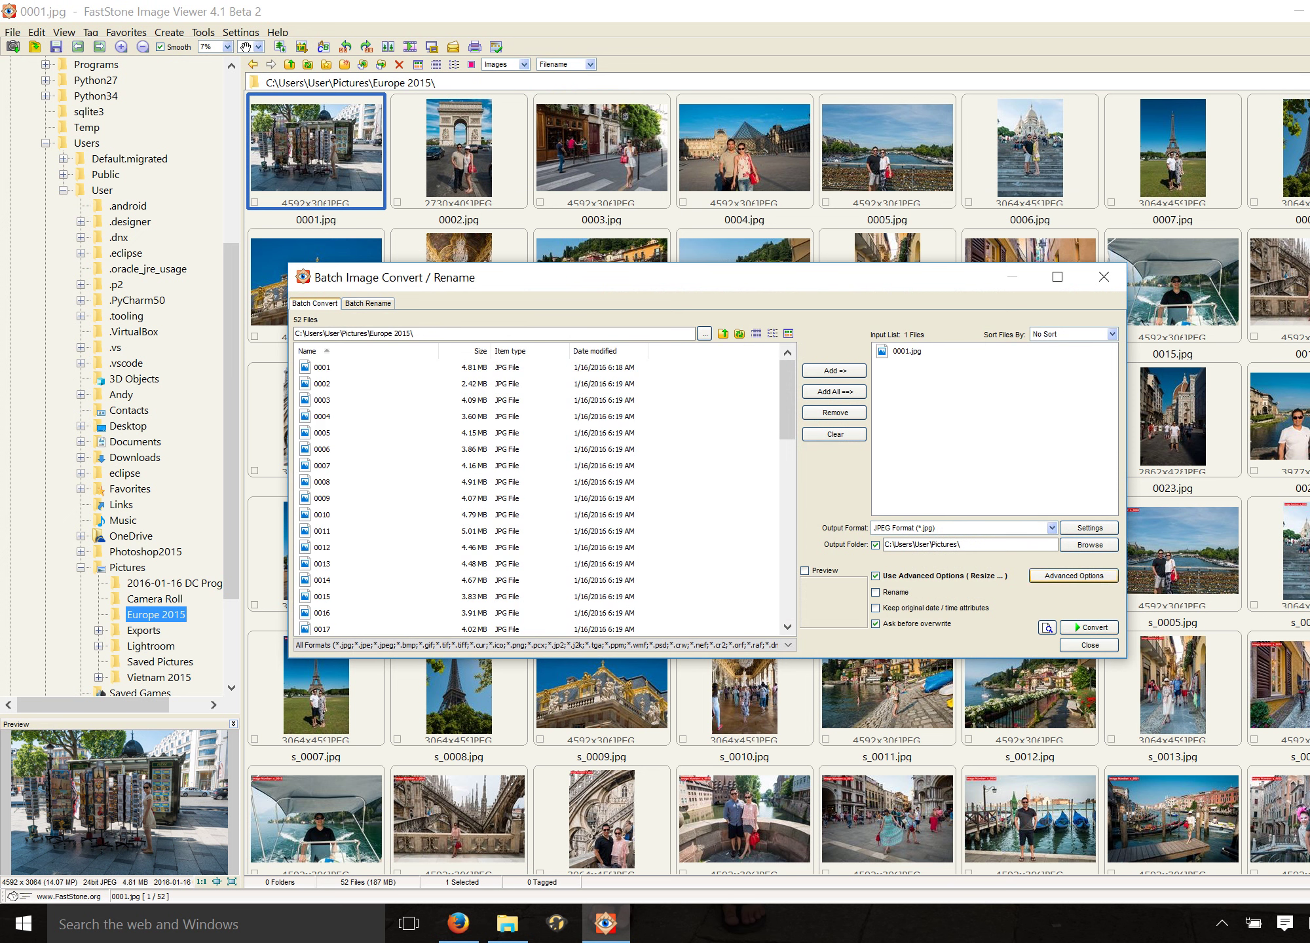
# Shorten the text label to just ($C2) by deleting 'Image Number: '
pyautogui.click(1073, 576)
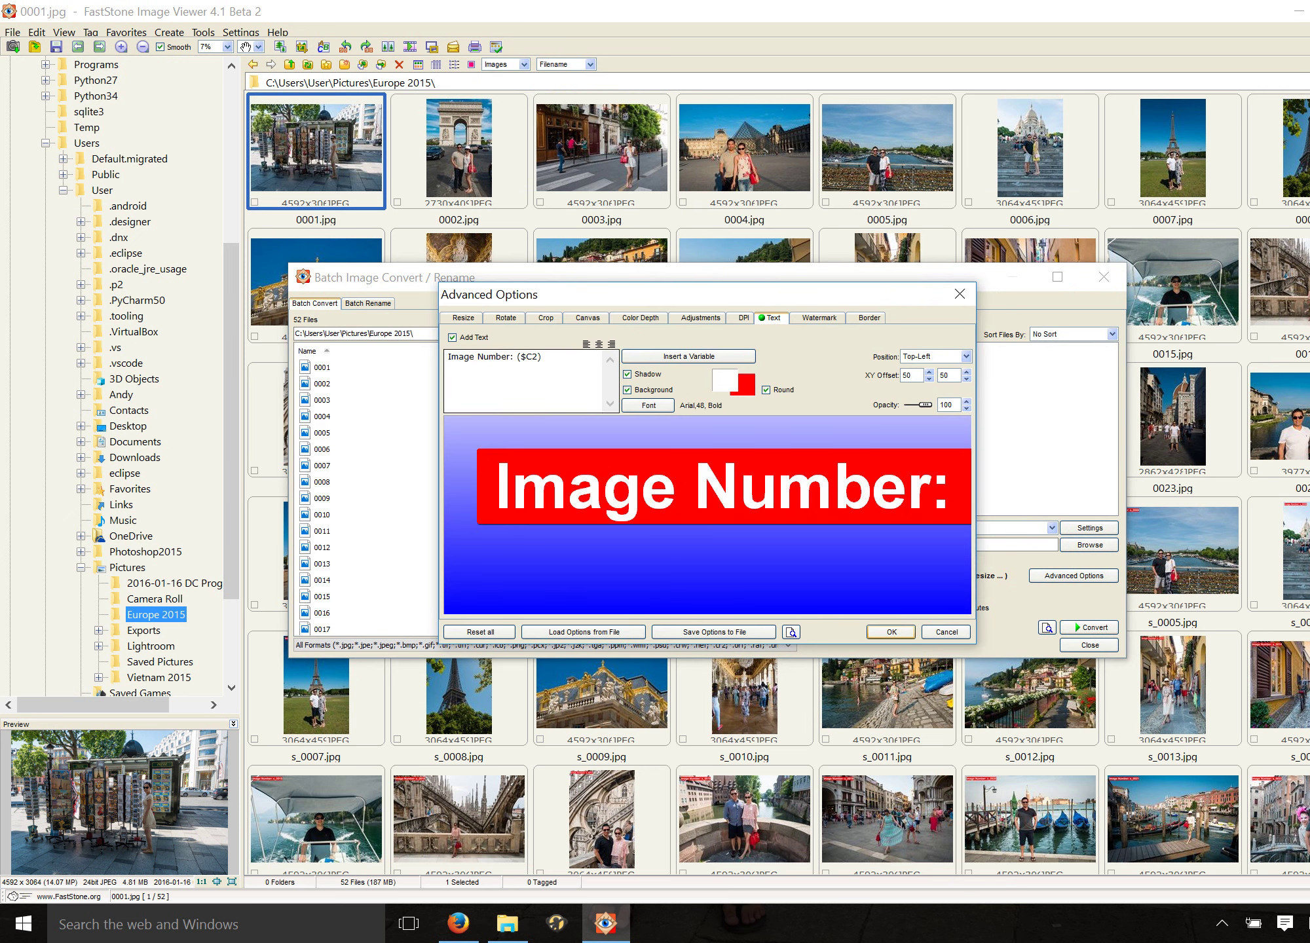
pyautogui.click(518, 357)
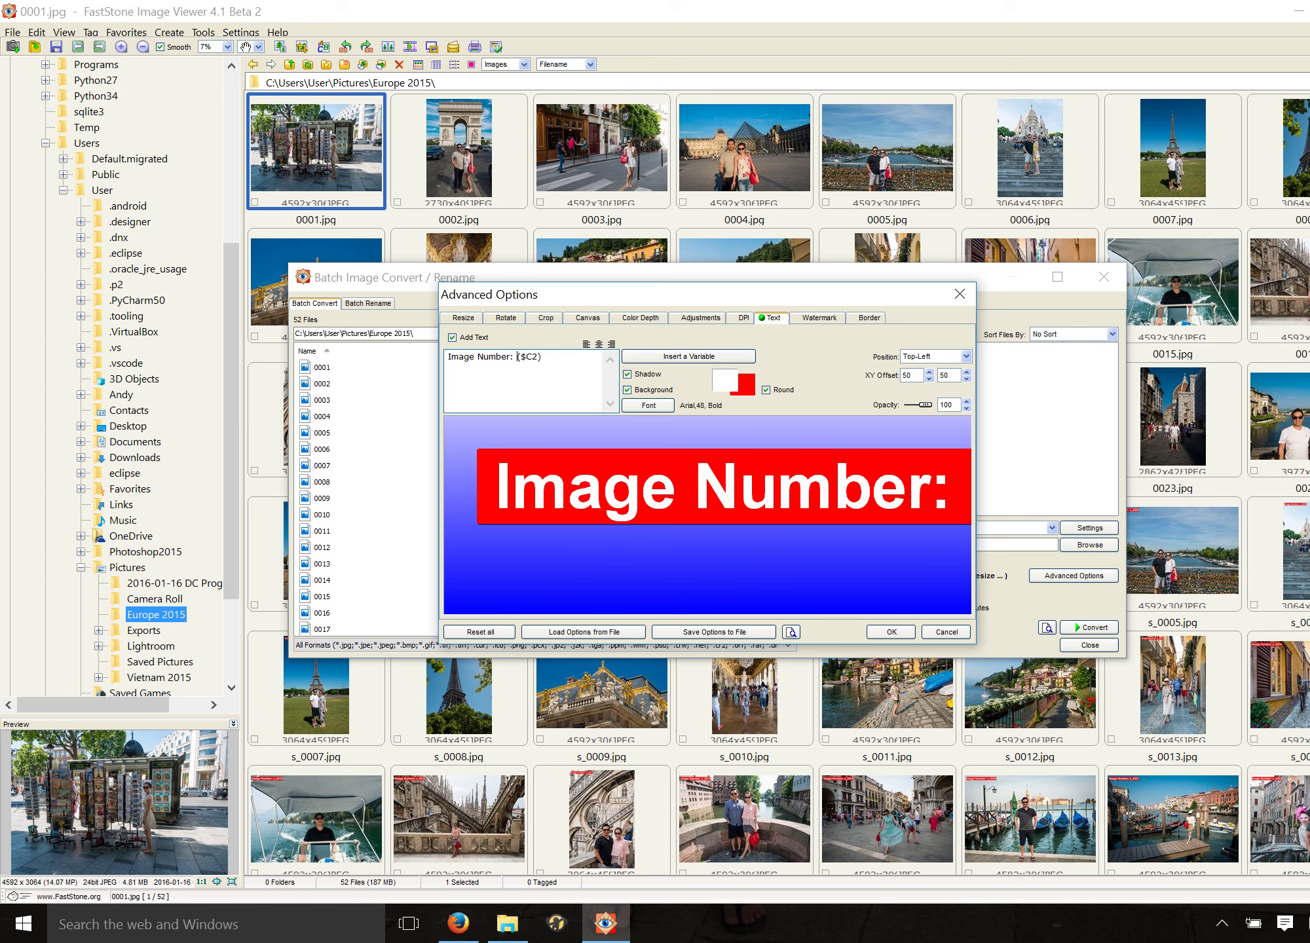
pyautogui.moveTo(517, 356); pyautogui.dragTo(446, 356)
pyautogui.press('BackSpace')
pyautogui.click(892, 632)
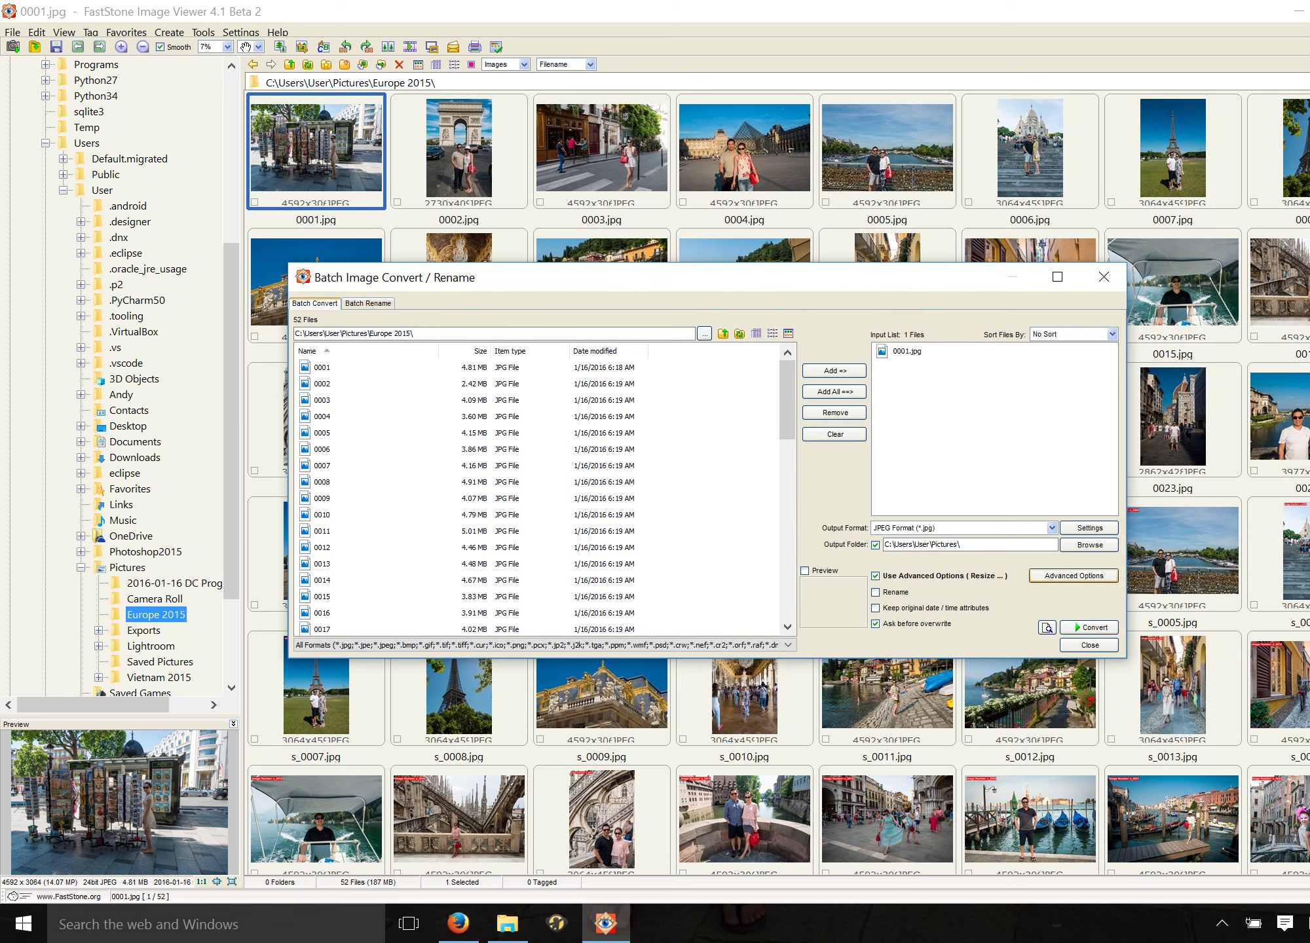
# Convert 0001.jpg, overwriting the earlier Pictures copy, and view the Pictures folder
pyautogui.click(1089, 626)
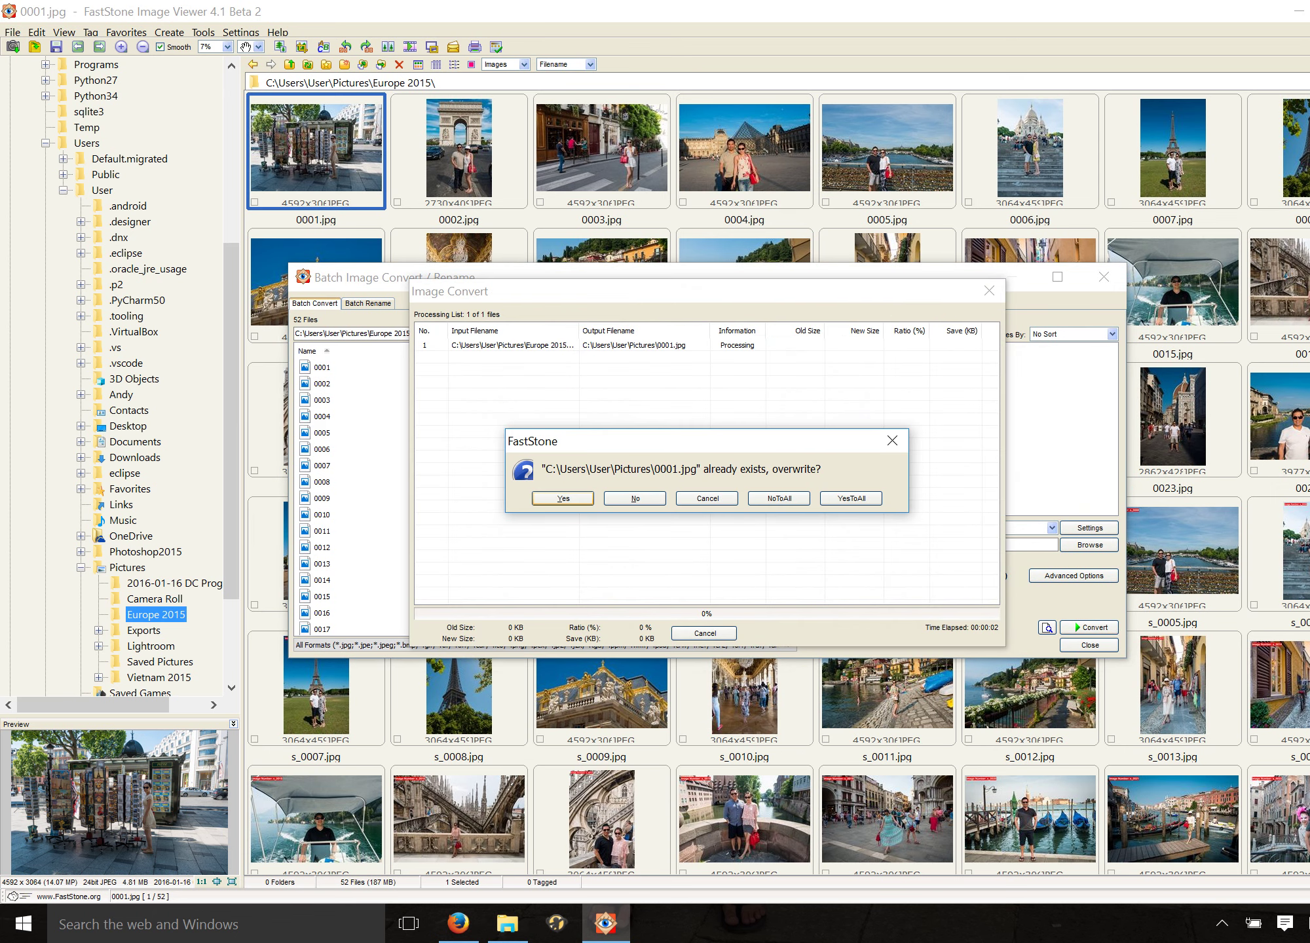
pyautogui.moveTo(683, 449); pyautogui.dragTo(724, 434)
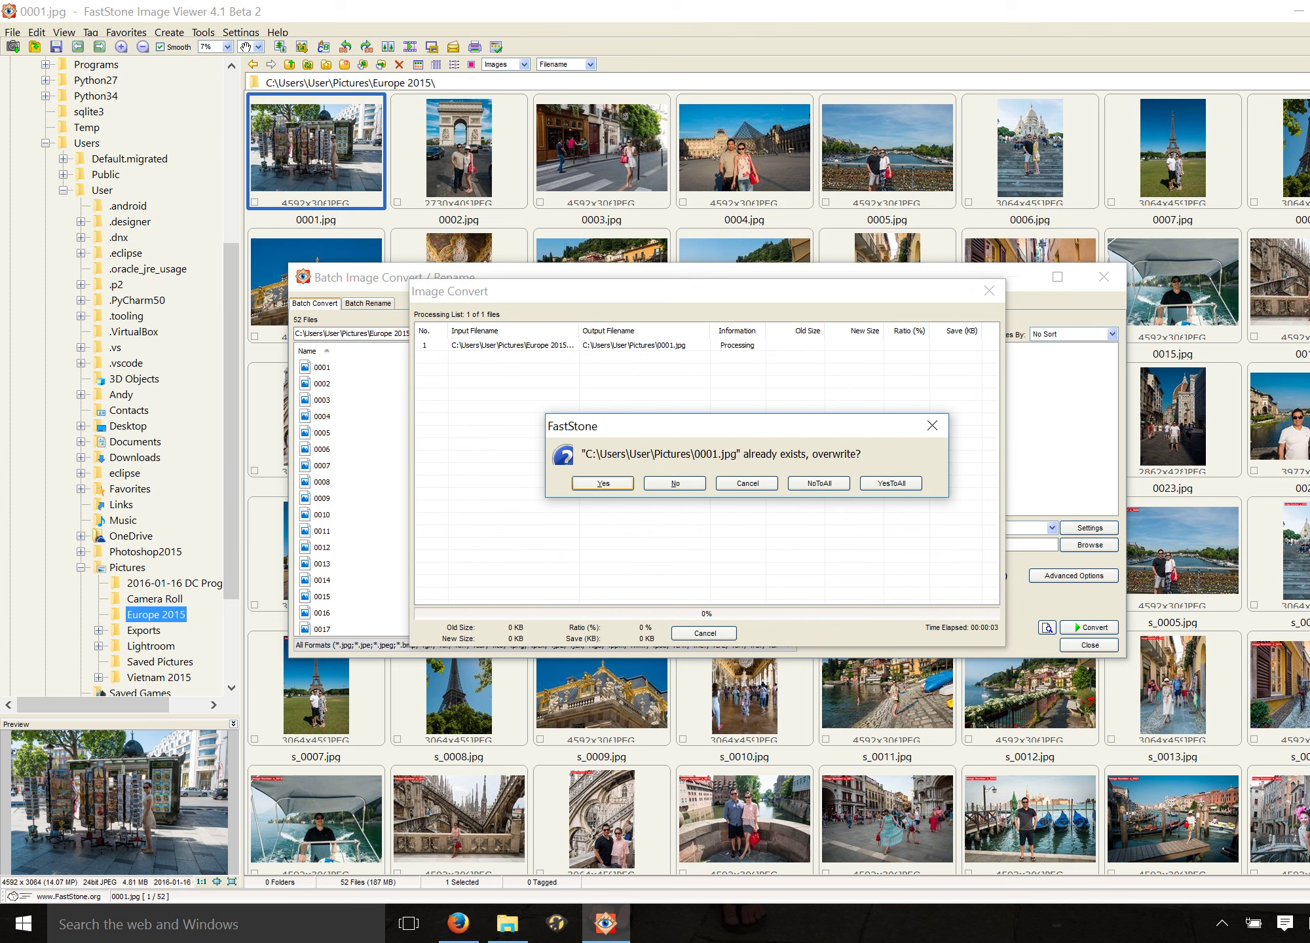
pyautogui.press('Return')
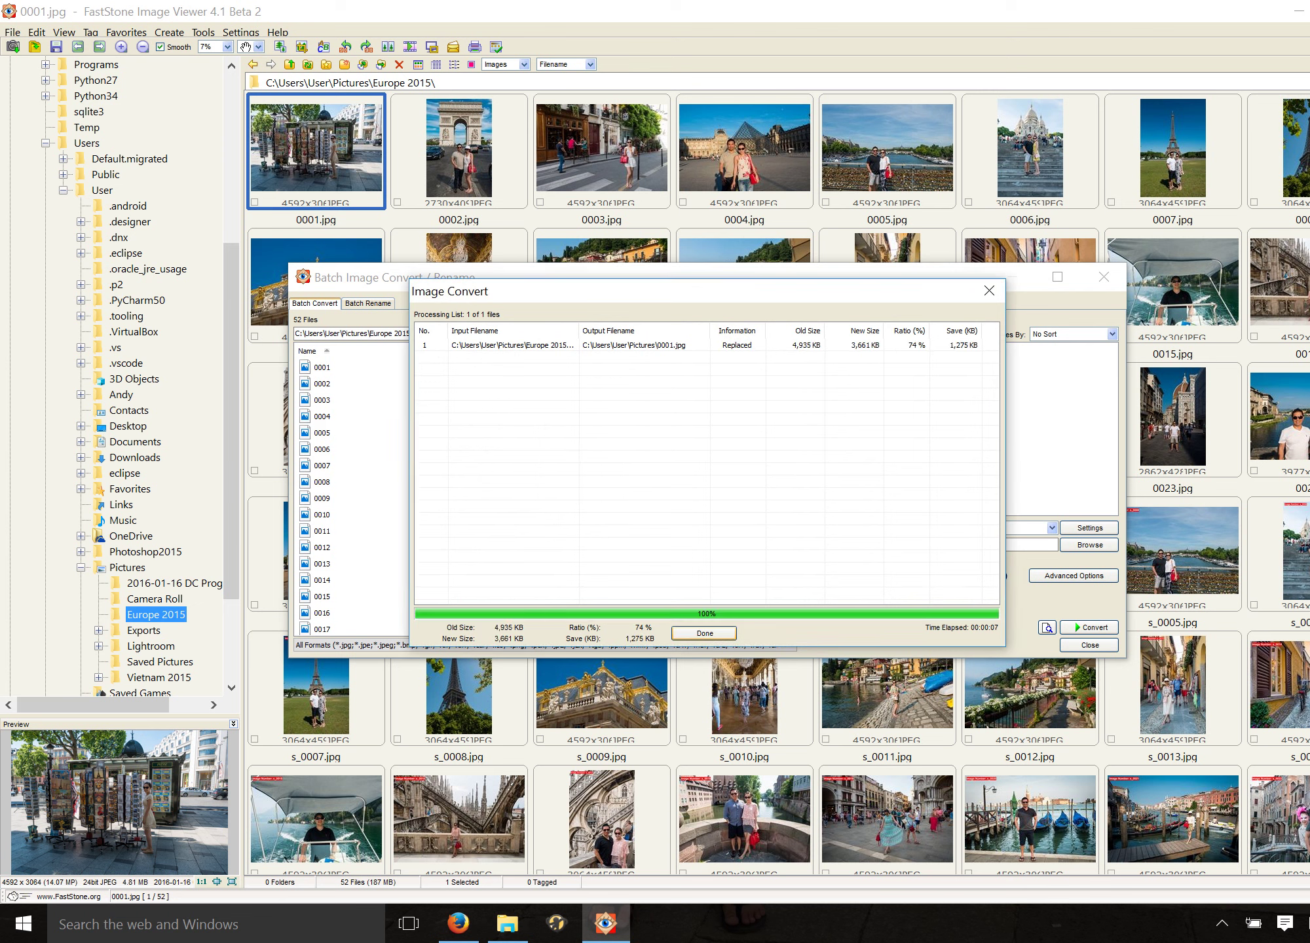
pyautogui.press('Return')
pyautogui.click(127, 567)
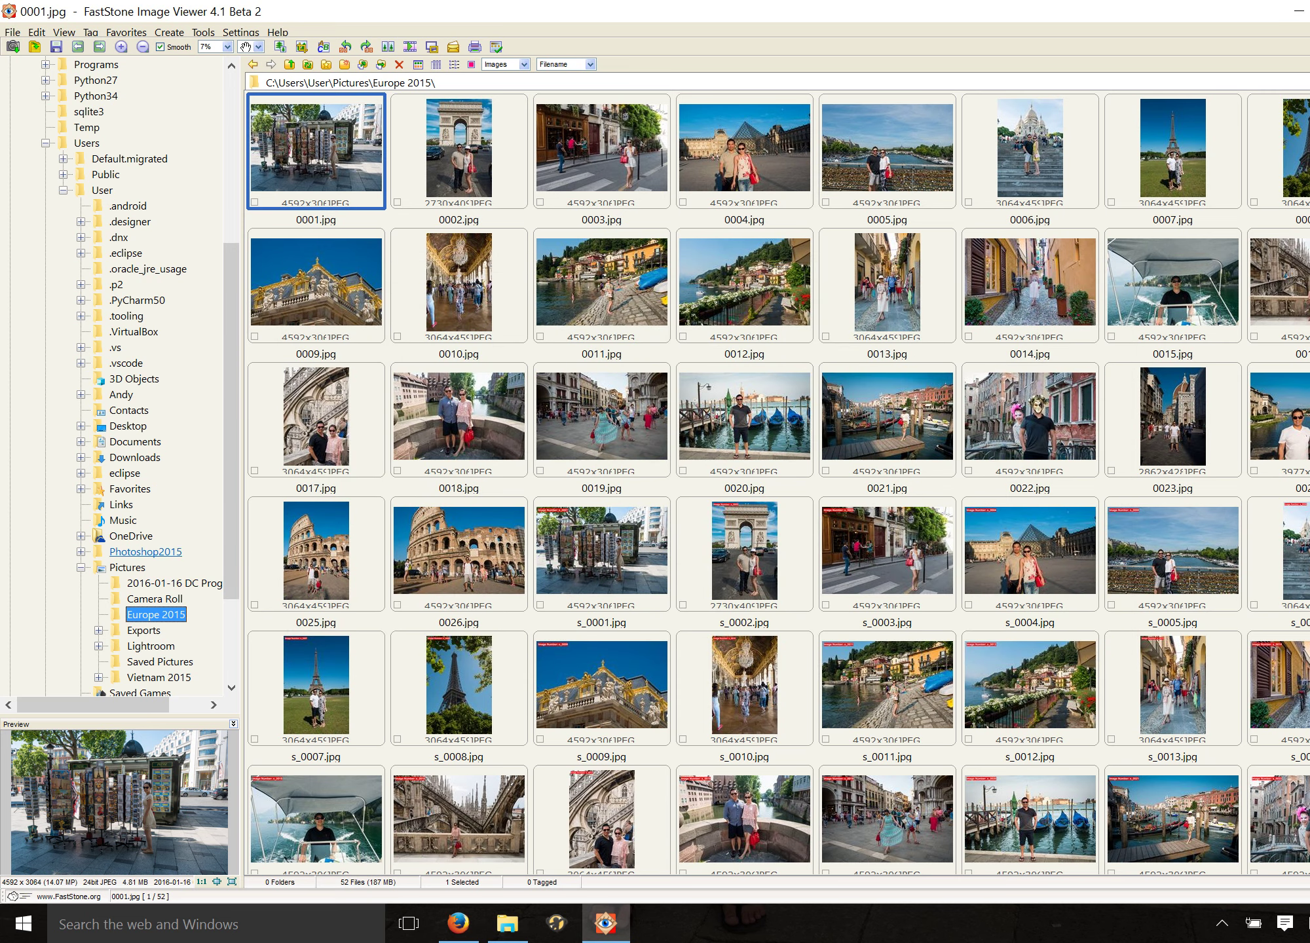